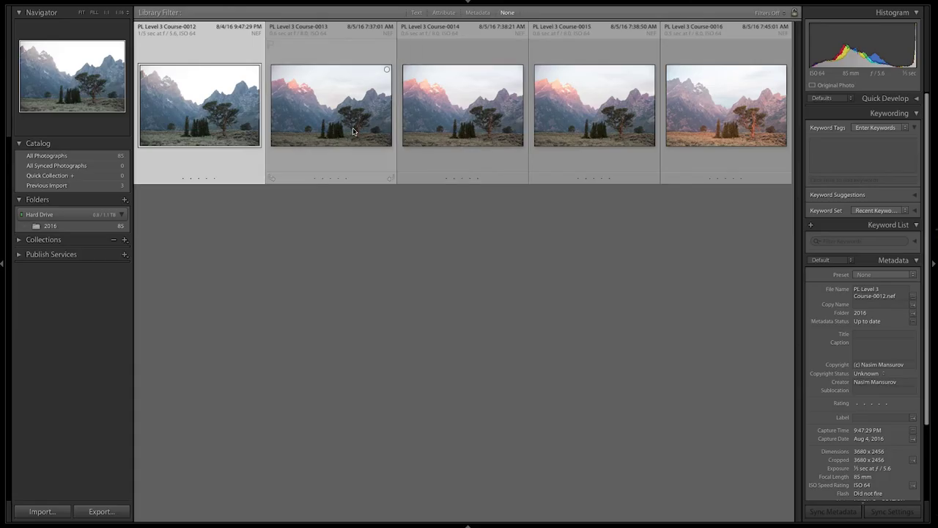
- Review the sunrise shots PL Level 3 Course-0013 through 0016 one by one at full size, returning to the thumbnail grid
{"action": "left_click", "coordinate": [355, 130]}
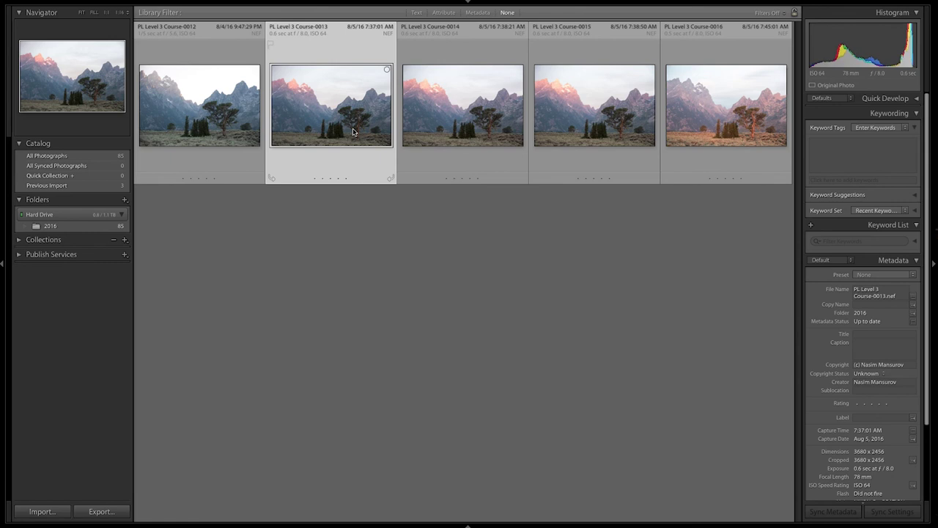
{"action": "double_click", "coordinate": [355, 131]}
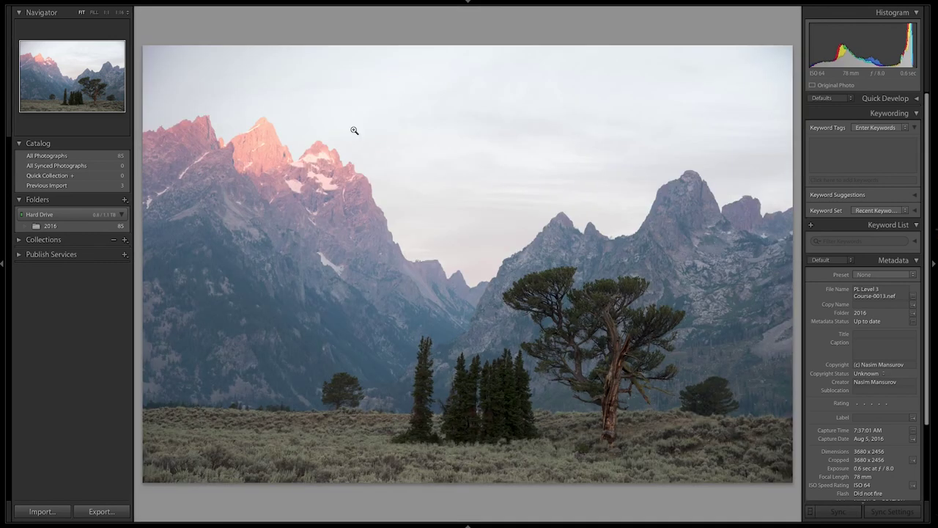
{"action": "key", "text": "Right"}
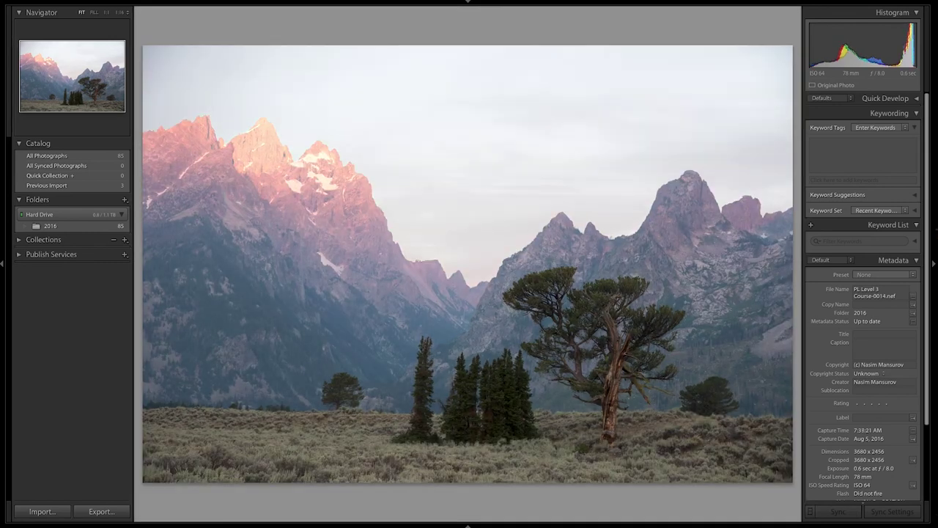
{"action": "key", "text": "Right"}
{"action": "key", "text": "Right"}
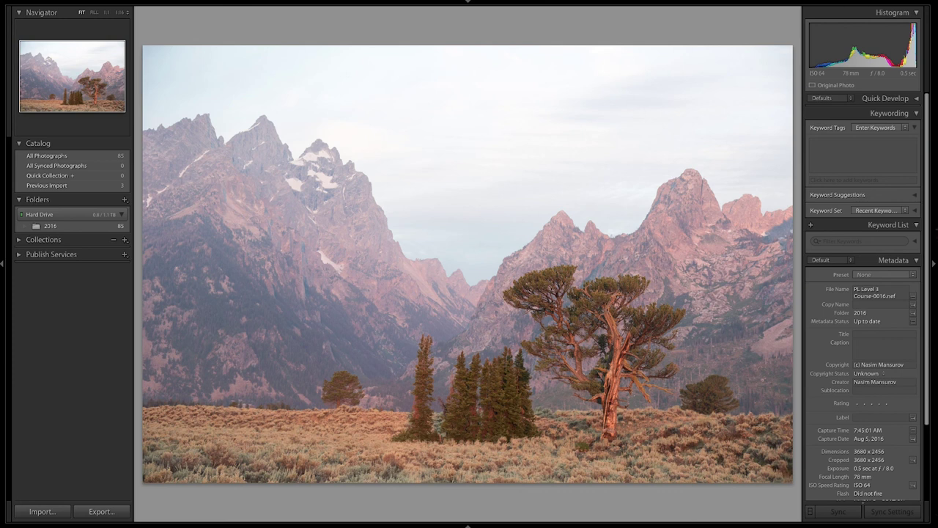
{"action": "key", "text": "g"}
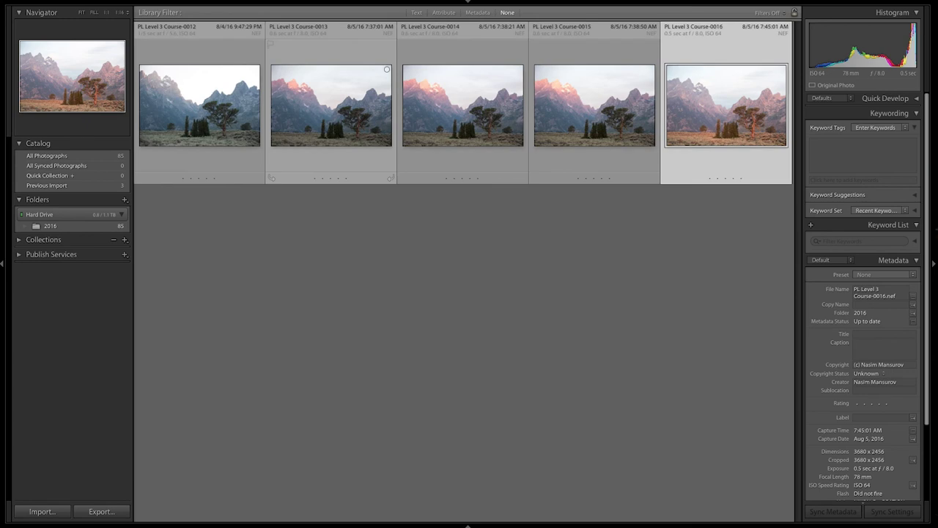
- Compare photos 0013 to 0016 again at full size and choose PL Level 3 Course-0015 for developing
{"action": "key", "text": "Left"}
{"action": "key", "text": "Left"}
{"action": "key", "text": "Left"}
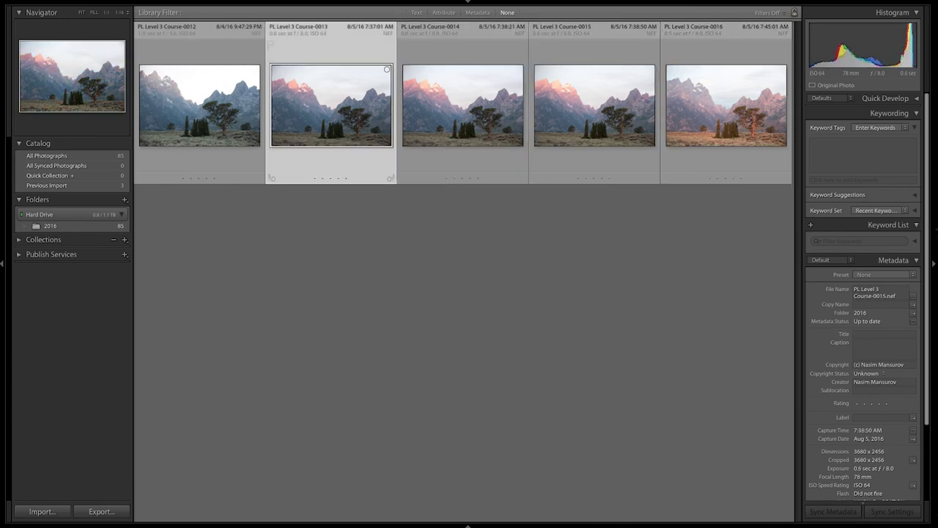
{"action": "key", "text": "e"}
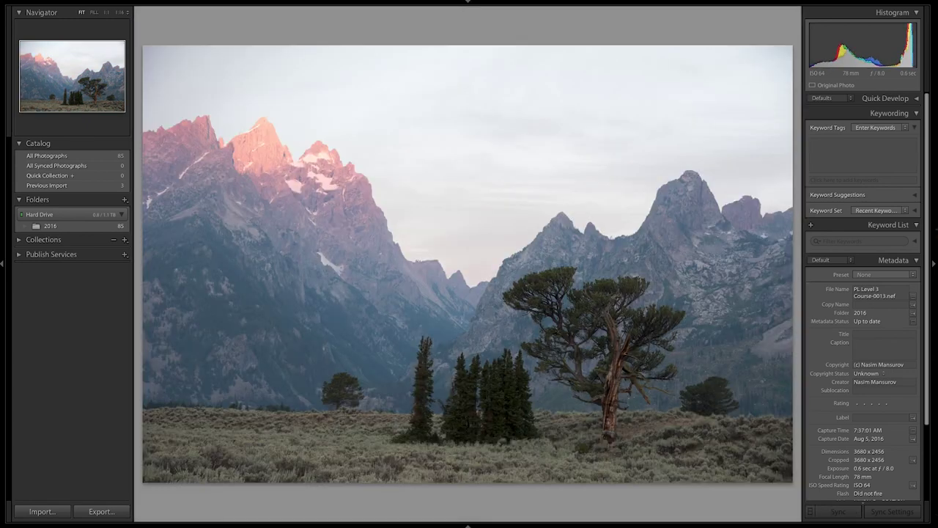
{"action": "key", "text": "Right"}
{"action": "key", "text": "Right"}
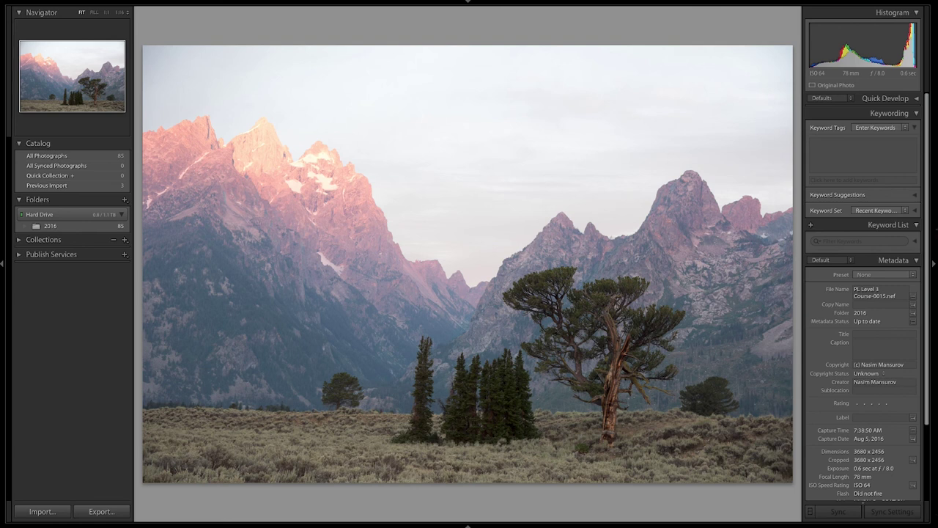
{"action": "key", "text": "Right"}
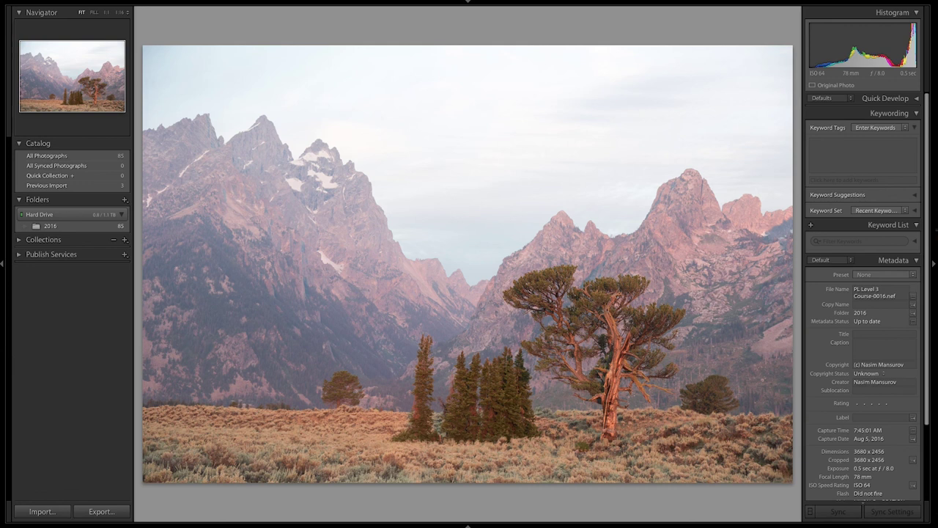
{"action": "key", "text": "Left"}
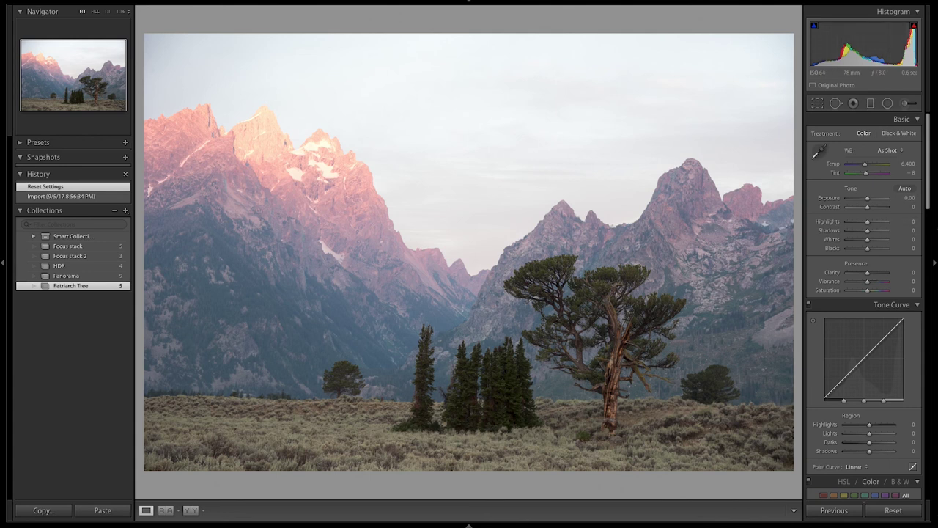
- Set the photo's camera calibration profile to Camera Standard
{"action": "mouse_move", "coordinate": [913, 25]}
{"action": "scroll", "coordinate": [865, 308], "scroll_direction": "down", "scroll_amount": 15}
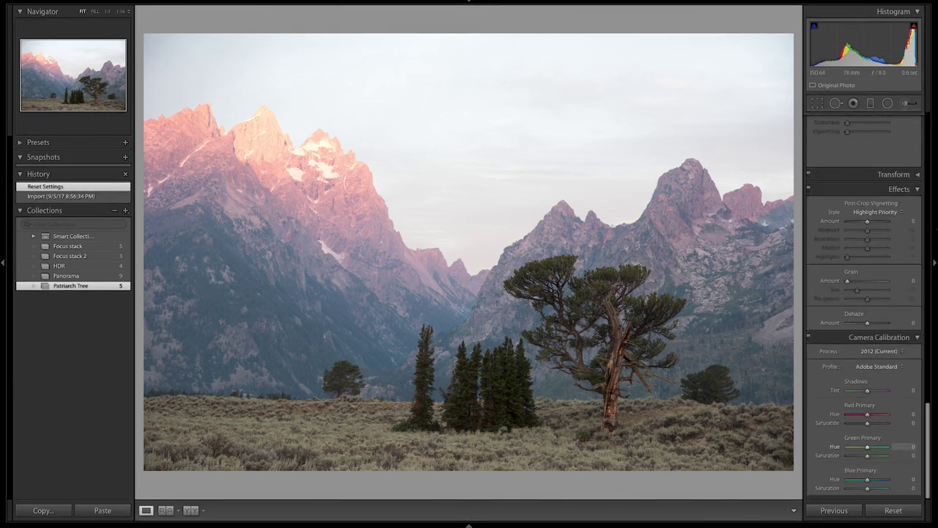
{"action": "left_click", "coordinate": [878, 366]}
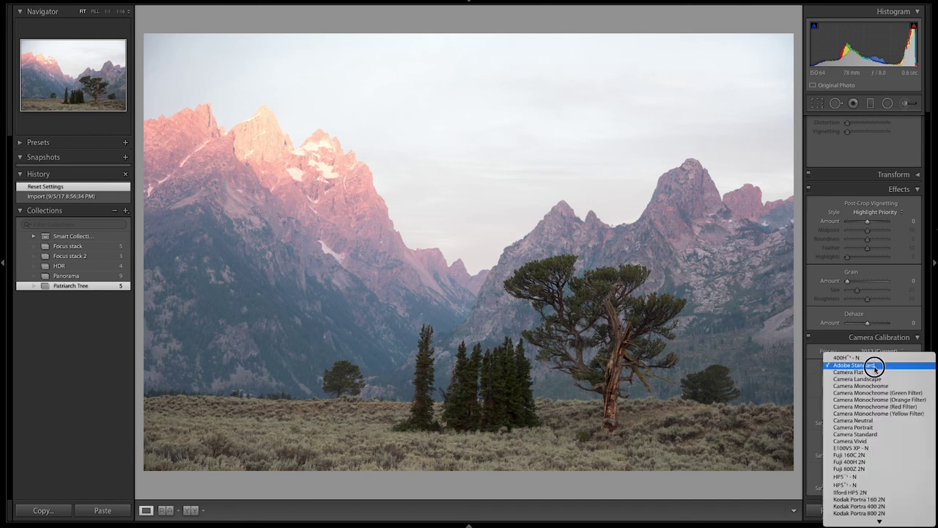
{"action": "left_click", "coordinate": [865, 434]}
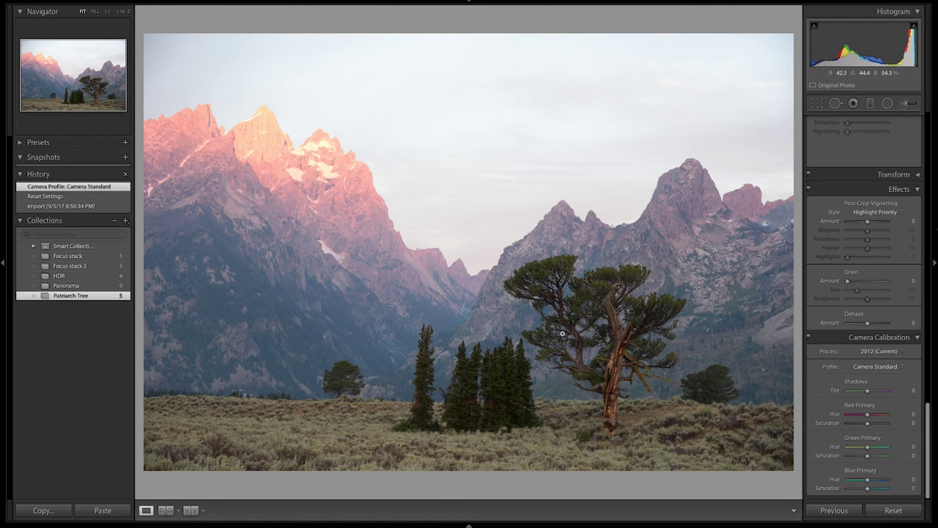
- Try a Blue Primary saturation of +20 in the camera calibration and compare the photo with and without it
{"action": "left_click", "coordinate": [908, 489]}
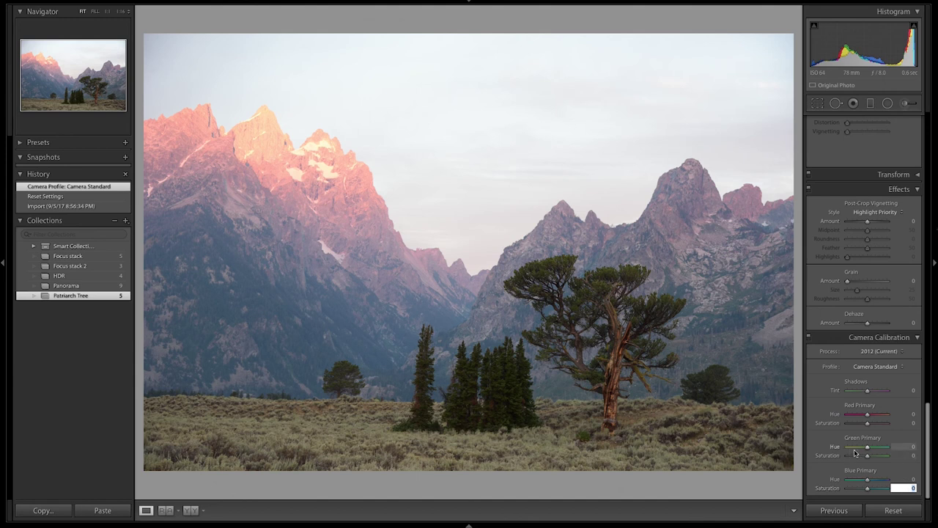
{"action": "type", "text": "20"}
{"action": "key", "text": "Return"}
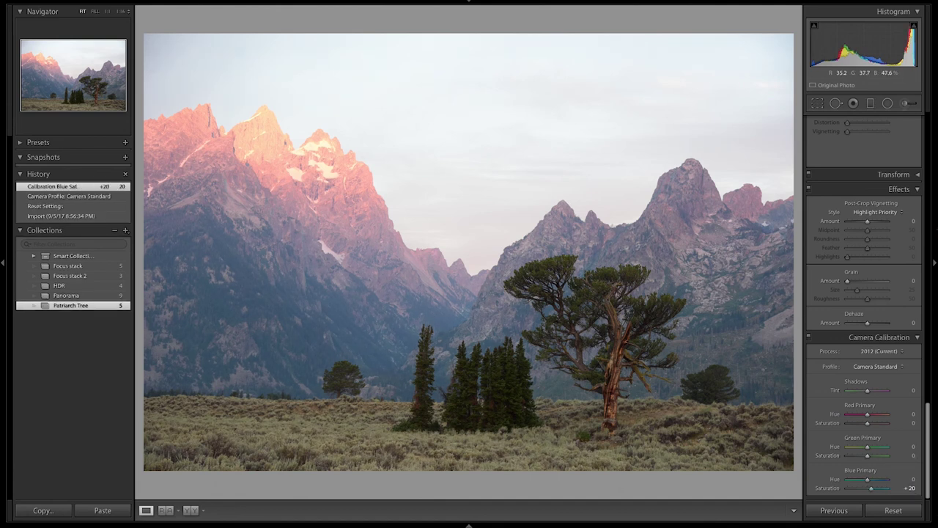
{"action": "key", "text": "ctrl+z"}
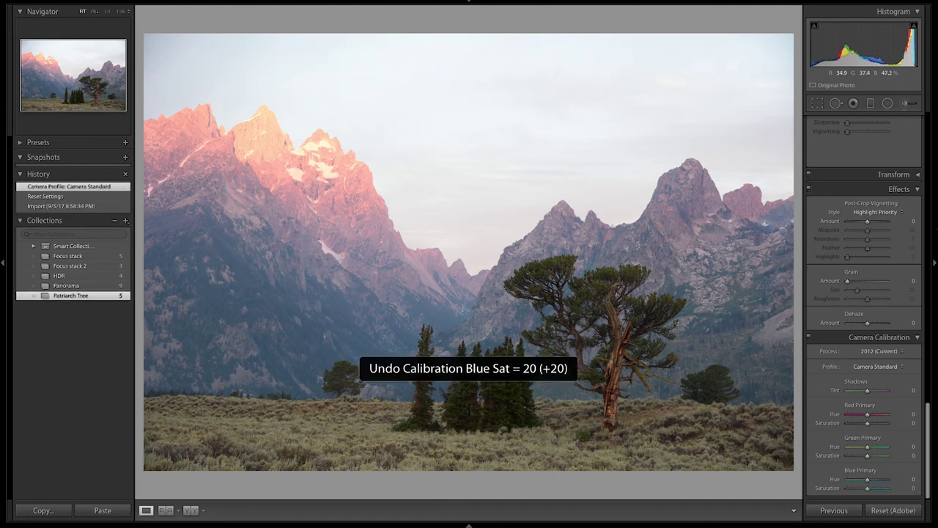
{"action": "key", "text": "ctrl+shift+z"}
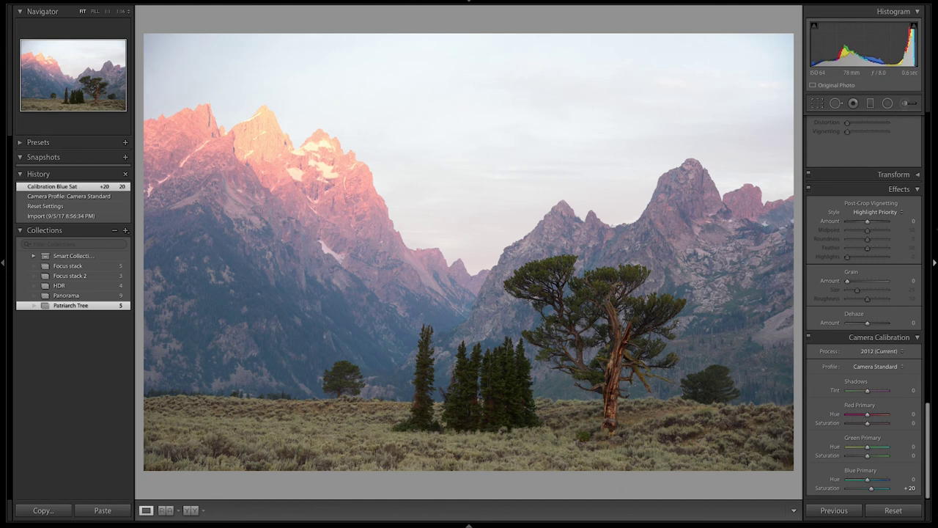
- Set the Blue Primary saturation in the camera calibration to +15
{"action": "left_click", "coordinate": [907, 488]}
{"action": "type", "text": "15"}
{"action": "key", "text": "Return"}
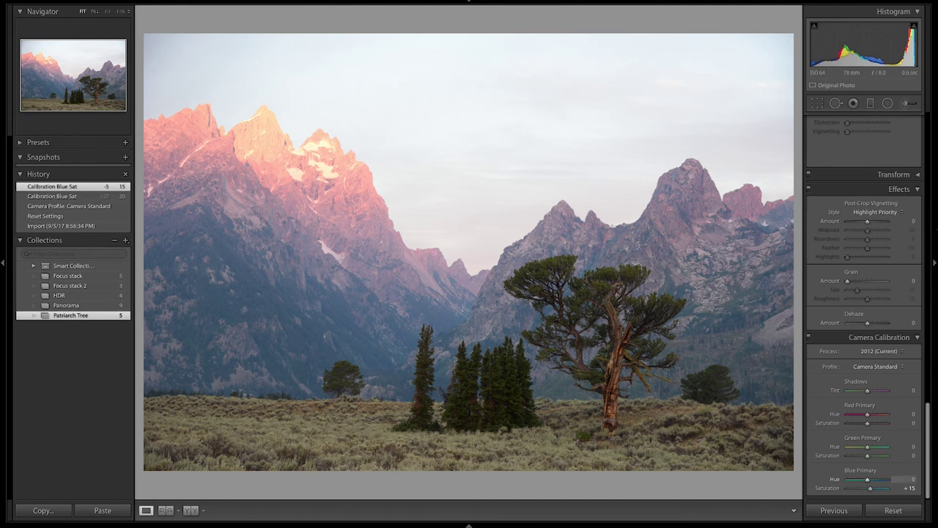
- Enable chromatic aberration removal and lens profile corrections, comparing the photo with and without the lens profile
{"action": "scroll", "coordinate": [865, 307], "scroll_direction": "up", "scroll_amount": 5}
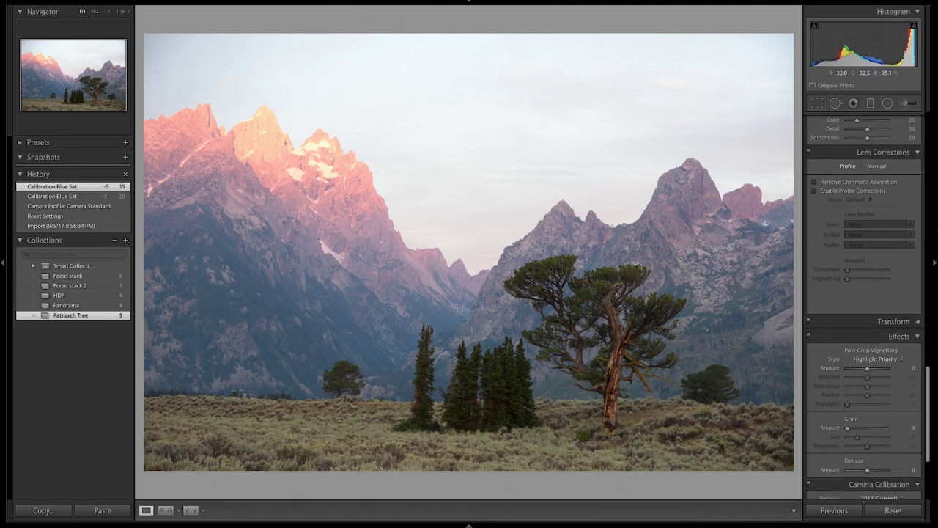
{"action": "scroll", "coordinate": [864, 308], "scroll_direction": "up", "scroll_amount": 5}
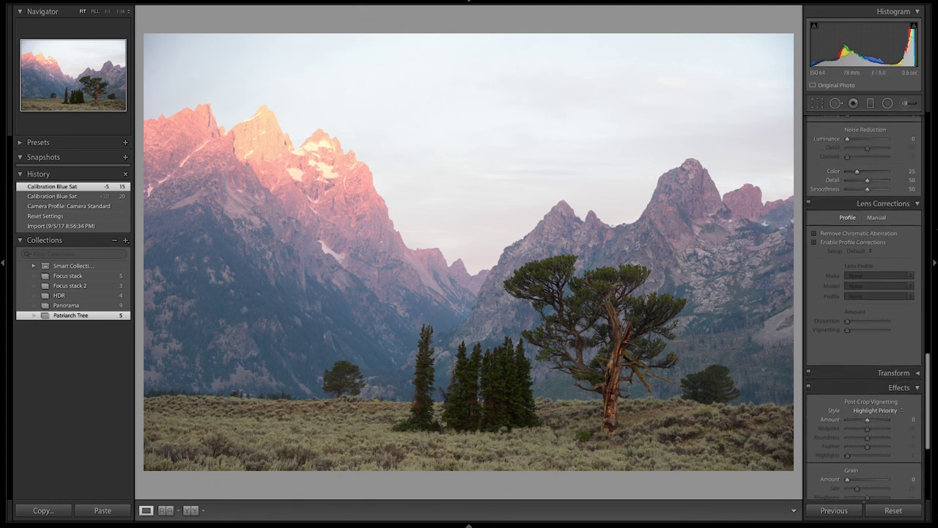
{"action": "left_click", "coordinate": [813, 313]}
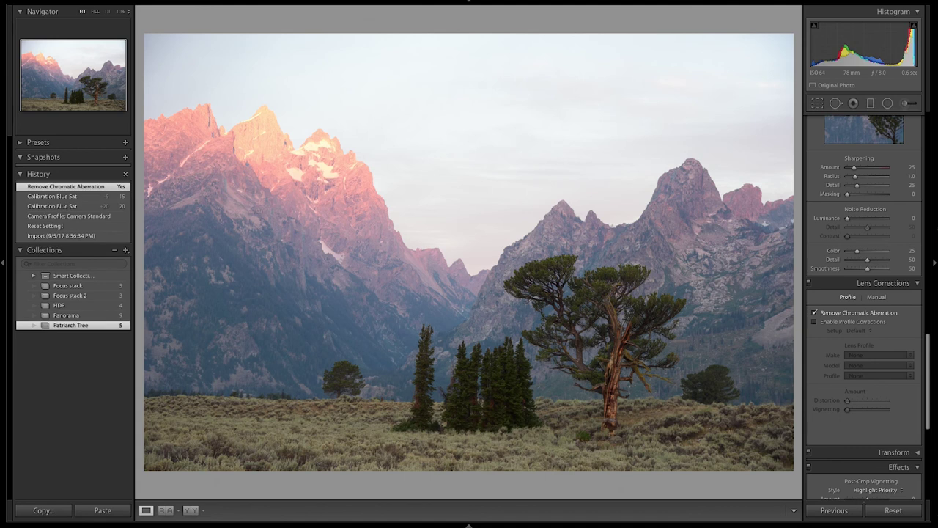
{"action": "left_click", "coordinate": [814, 321]}
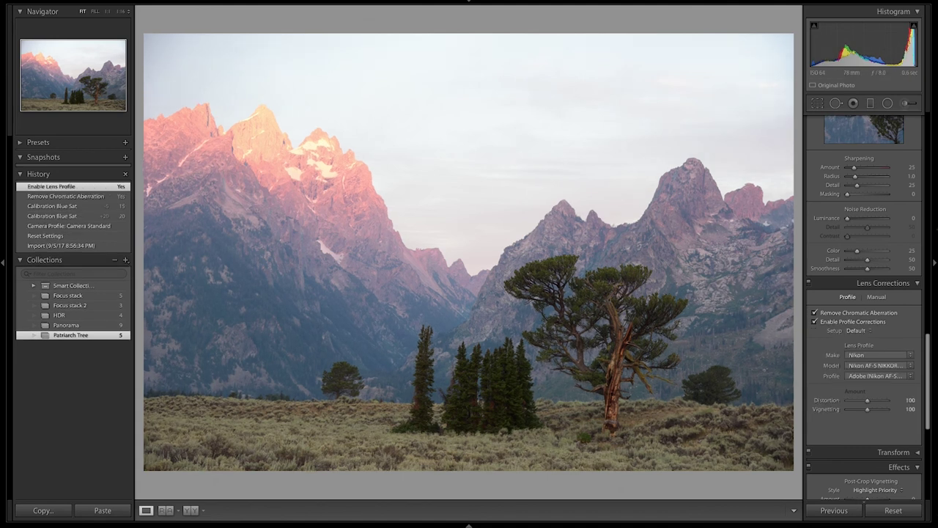
{"action": "left_click", "coordinate": [814, 321]}
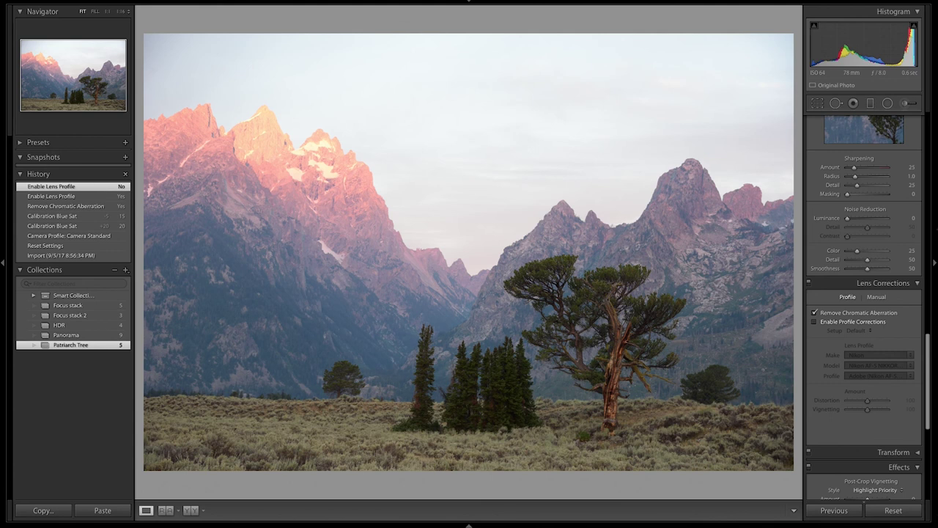
{"action": "left_click", "coordinate": [814, 321]}
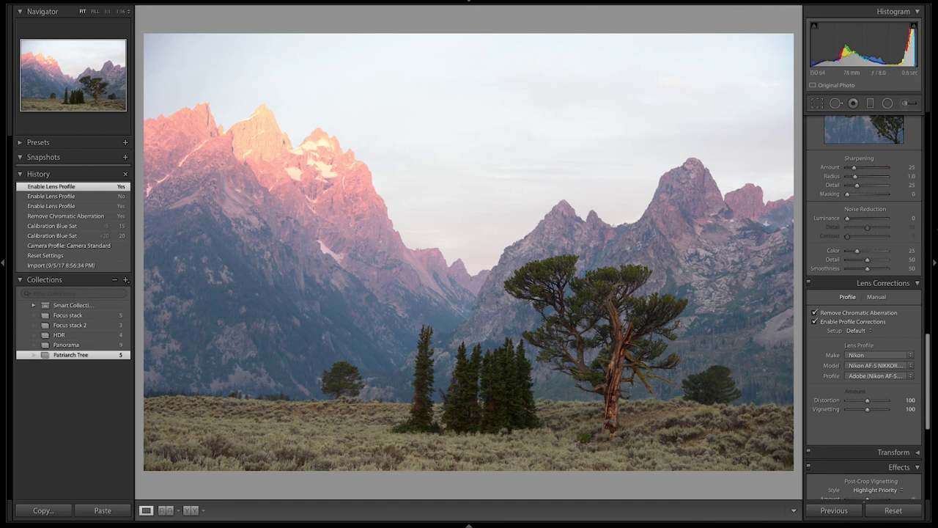
- Set the sharpening radius to 0.5 and the sharpening detail to 100
{"action": "scroll", "coordinate": [864, 293], "scroll_direction": "up", "scroll_amount": 5}
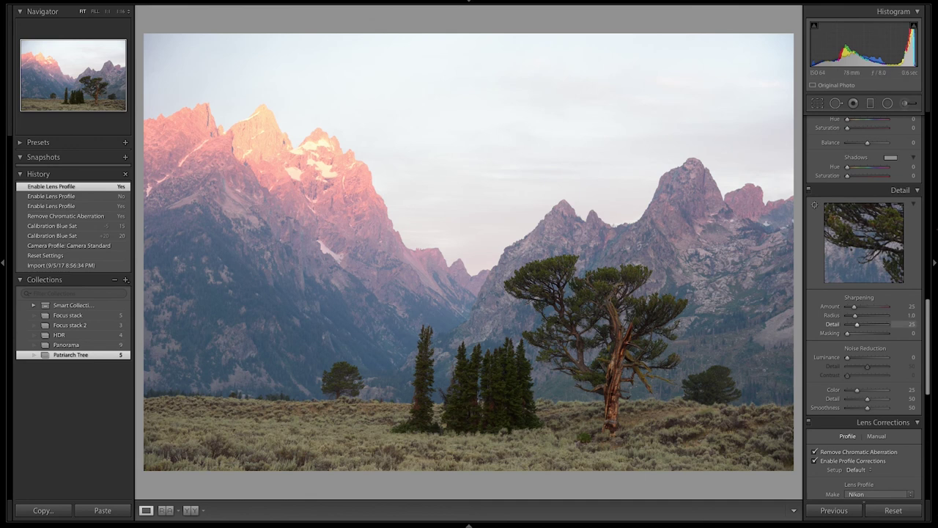
{"action": "left_click_drag", "start_coordinate": [855, 315], "coordinate": [847, 315]}
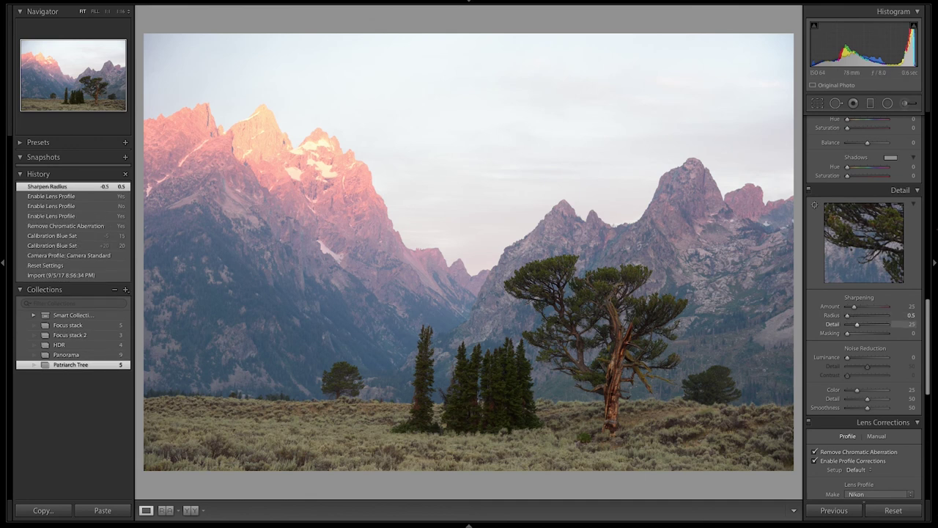
{"action": "left_click_drag", "start_coordinate": [887, 324], "coordinate": [887, 324]}
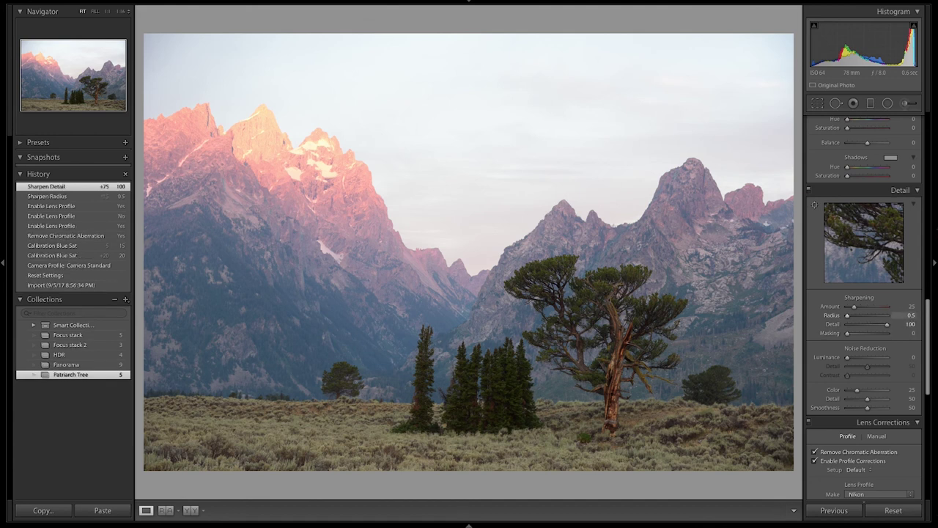
- Raise the sharpening amount to 59 and set the edge masking to 9
{"action": "left_click_drag", "start_coordinate": [854, 306], "coordinate": [857, 307]}
{"action": "left_click_drag", "start_coordinate": [861, 307], "coordinate": [861, 307]}
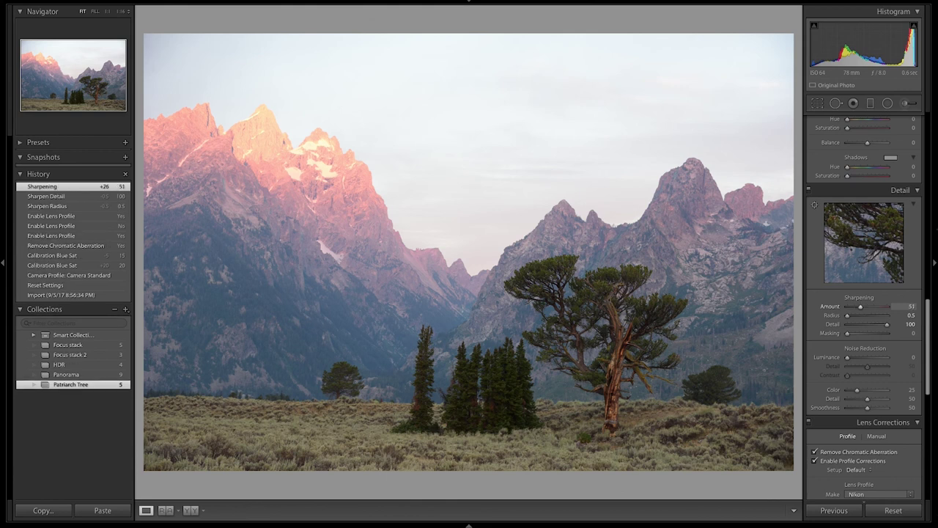
{"action": "left_click_drag", "start_coordinate": [861, 306], "coordinate": [868, 306]}
{"action": "key", "text": "Down"}
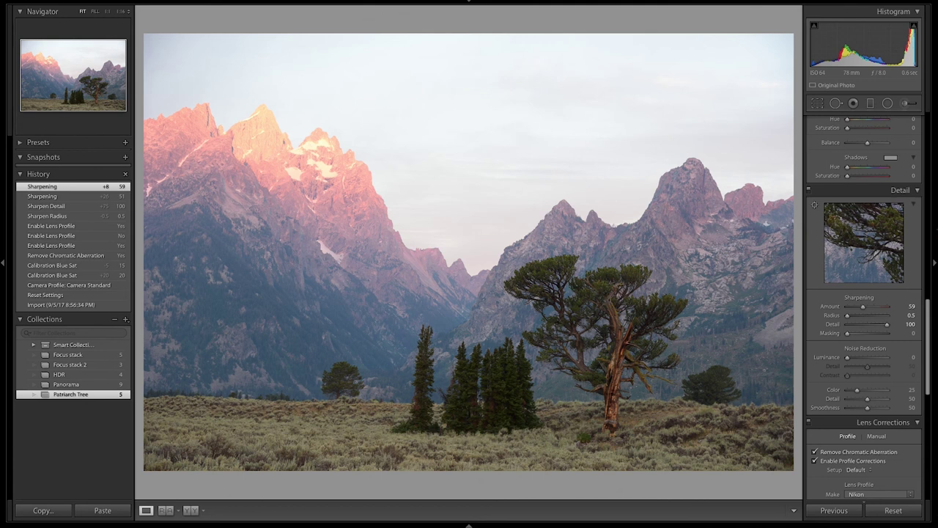
{"action": "key", "text": "alt"}
{"action": "left_click_drag", "start_coordinate": [848, 333], "coordinate": [851, 333]}
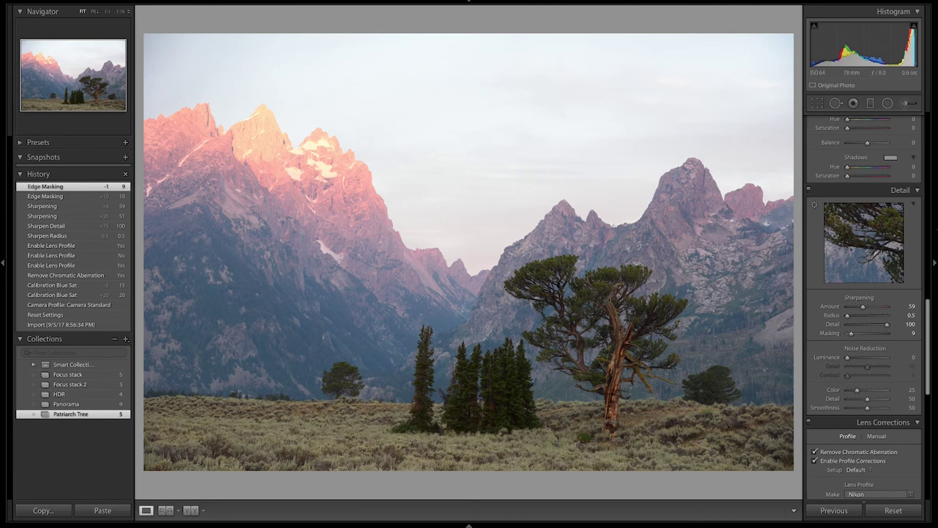
- Lower the photo's exposure to -0.15 and its highlights to about -66
{"action": "scroll", "coordinate": [865, 308], "scroll_direction": "up", "scroll_amount": 8}
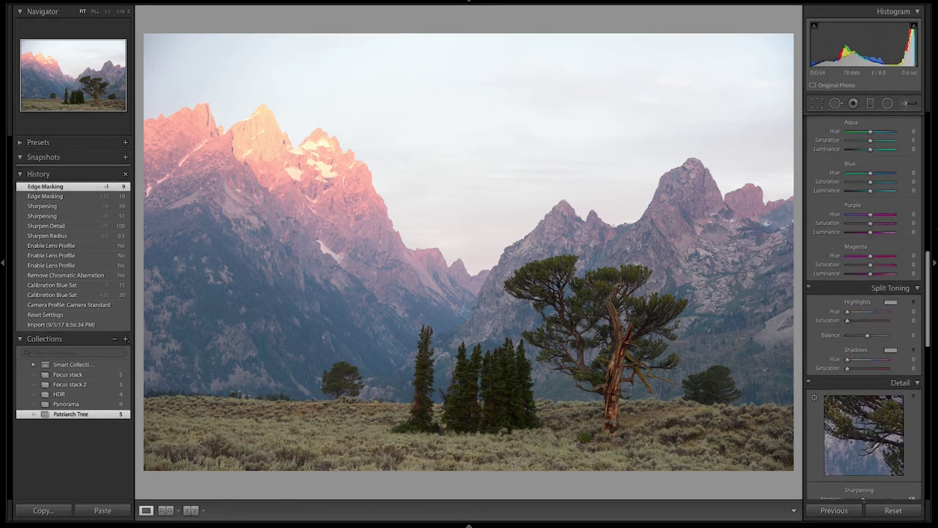
{"action": "scroll", "coordinate": [865, 308], "scroll_direction": "up", "scroll_amount": 9}
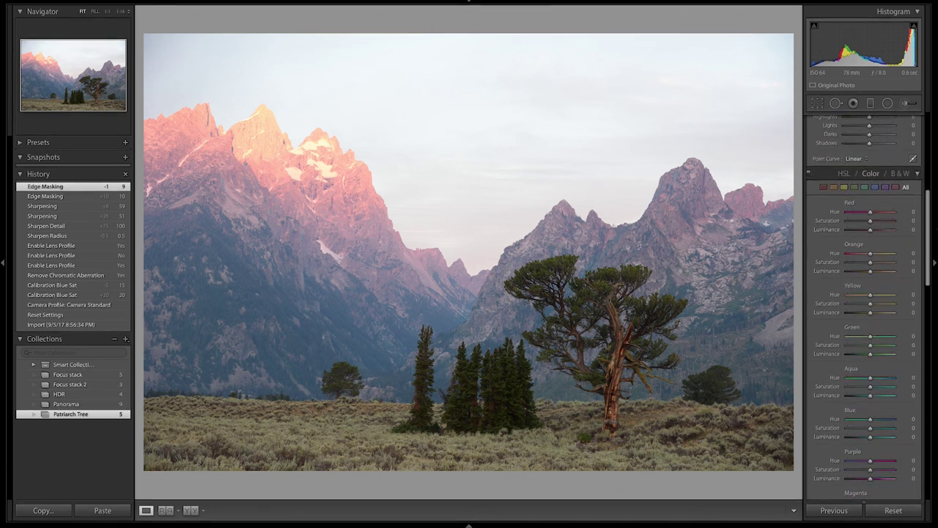
{"action": "scroll", "coordinate": [865, 308], "scroll_direction": "up", "scroll_amount": 8}
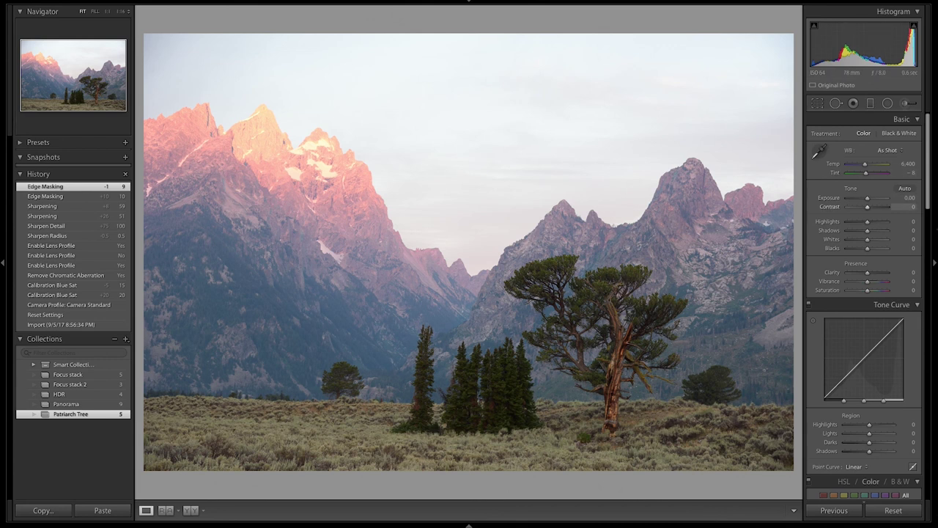
{"action": "key", "text": "Down"}
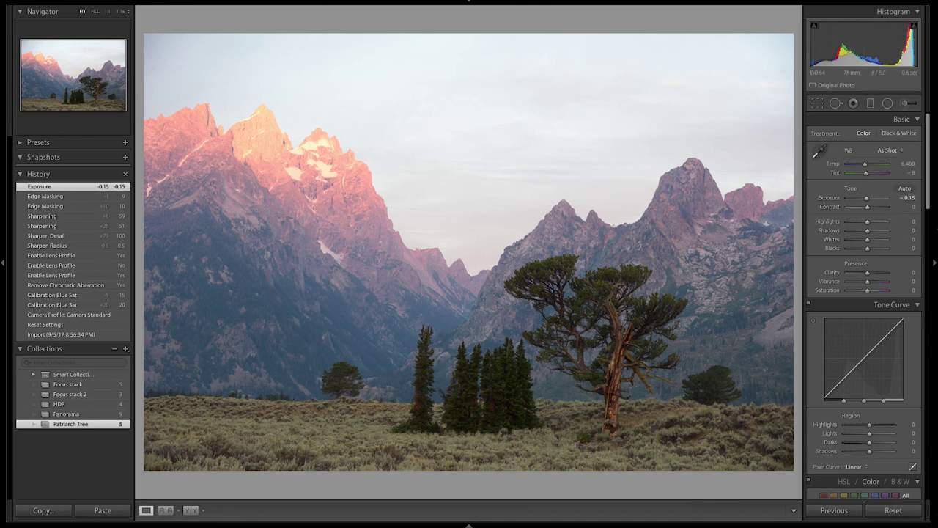
{"action": "left_click_drag", "start_coordinate": [867, 222], "coordinate": [853, 221]}
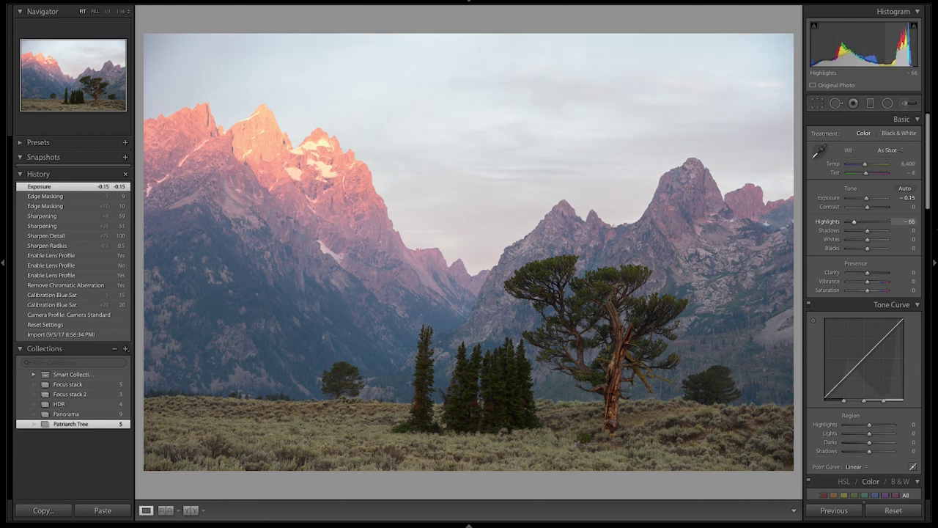
- Set the photo's highlights to -65 and raise its shadows to +52
{"action": "left_click_drag", "start_coordinate": [853, 222], "coordinate": [854, 222]}
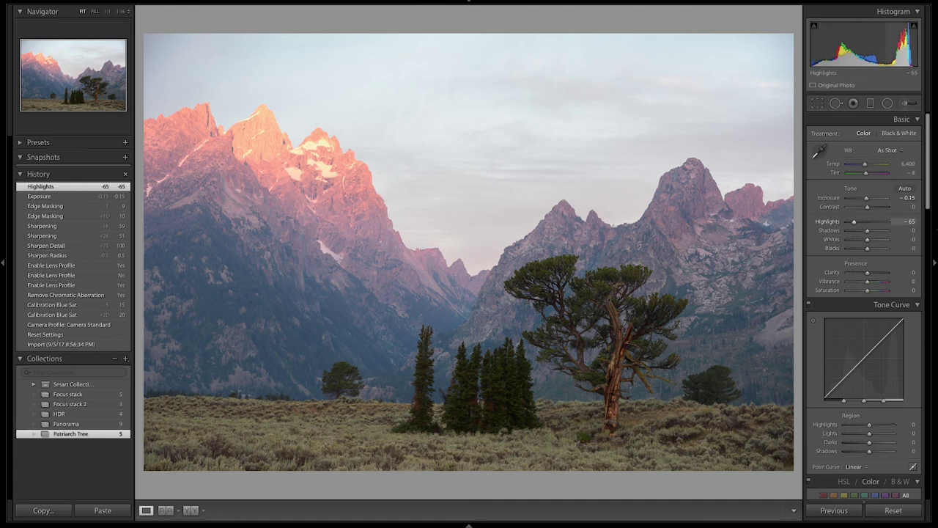
{"action": "left_click_drag", "start_coordinate": [867, 230], "coordinate": [877, 230]}
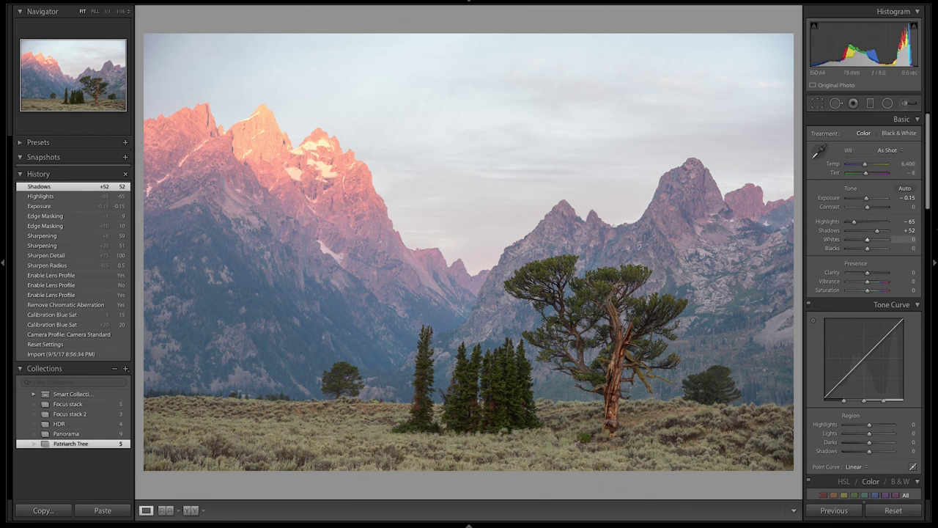
- Adjust the photo's whites in small increments up to +32
{"action": "scroll", "coordinate": [868, 239], "scroll_direction": "up", "scroll_amount": 4}
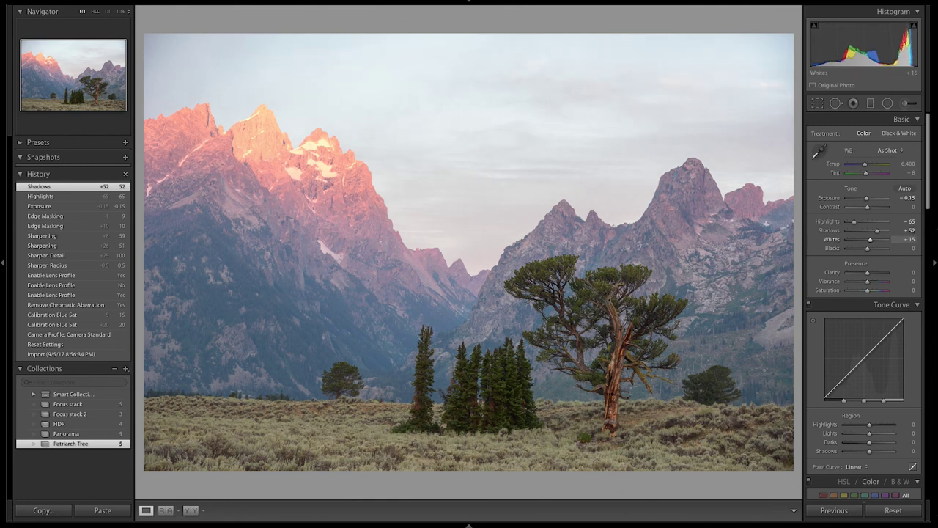
{"action": "scroll", "coordinate": [868, 239], "scroll_direction": "down", "scroll_amount": 3}
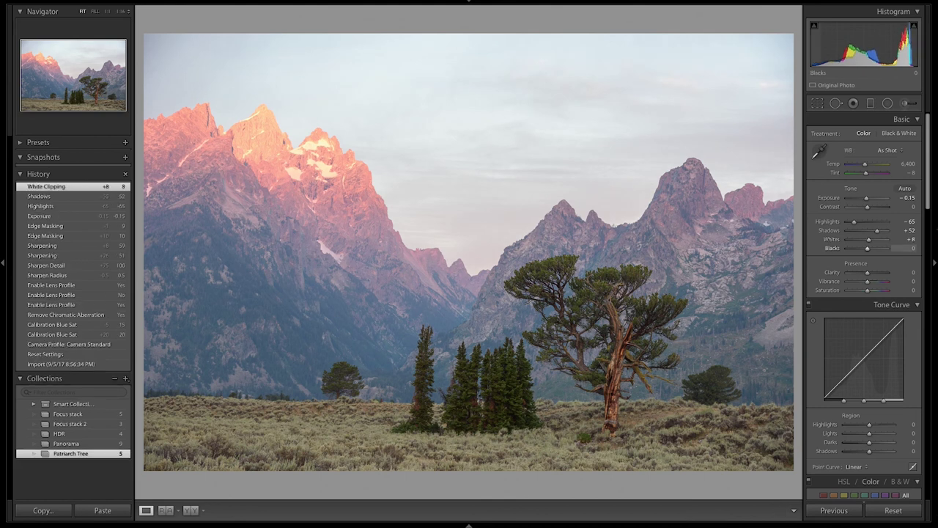
{"action": "scroll", "coordinate": [868, 239], "scroll_direction": "up", "scroll_amount": 4}
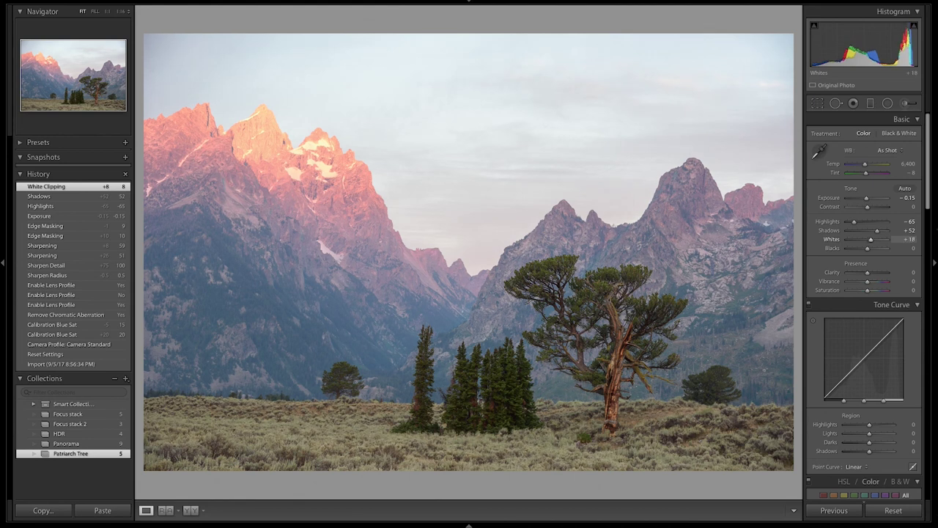
{"action": "scroll", "coordinate": [871, 239], "scroll_direction": "up", "scroll_amount": 3}
{"action": "scroll", "coordinate": [871, 239], "scroll_direction": "up", "scroll_amount": 4}
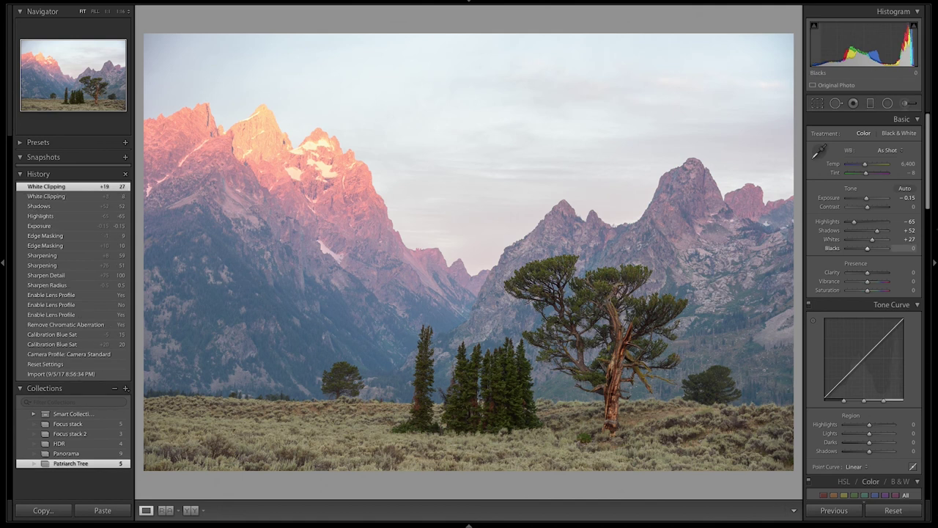
{"action": "scroll", "coordinate": [871, 239], "scroll_direction": "up", "scroll_amount": 4}
{"action": "scroll", "coordinate": [871, 239], "scroll_direction": "up", "scroll_amount": 7}
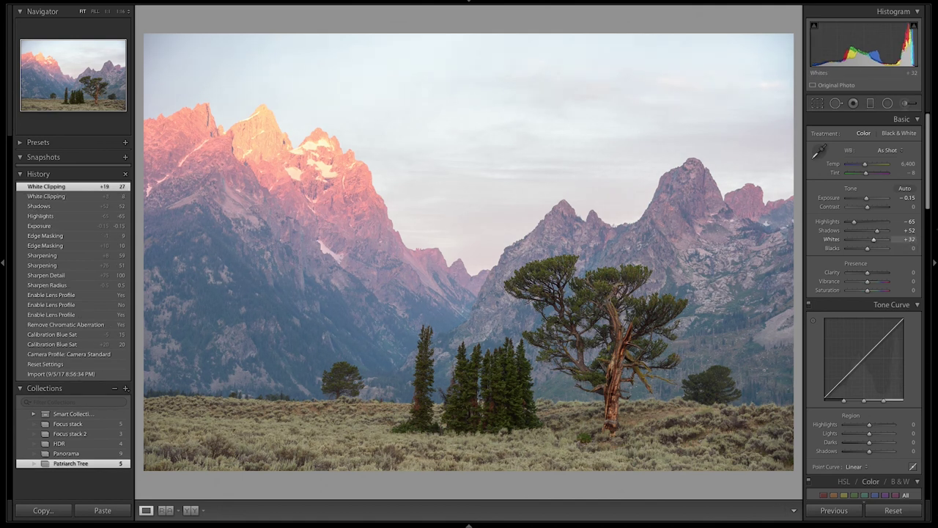
{"action": "scroll", "coordinate": [871, 239], "scroll_direction": "up", "scroll_amount": 1}
{"action": "scroll", "coordinate": [871, 239], "scroll_direction": "down", "scroll_amount": 3}
{"action": "scroll", "coordinate": [872, 239], "scroll_direction": "down", "scroll_amount": 2}
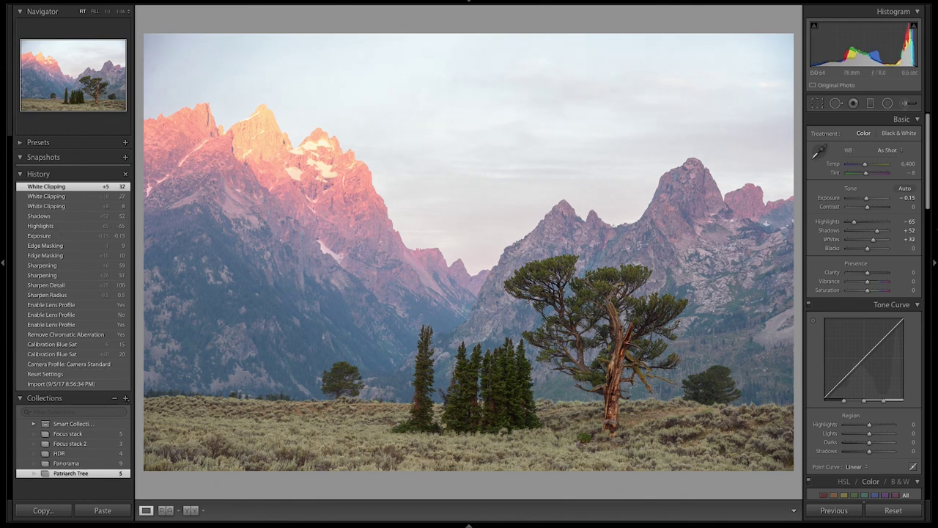
- Lower the blacks to -10 and raise the shadows to +54
{"action": "scroll", "coordinate": [866, 248], "scroll_direction": "down", "scroll_amount": 4}
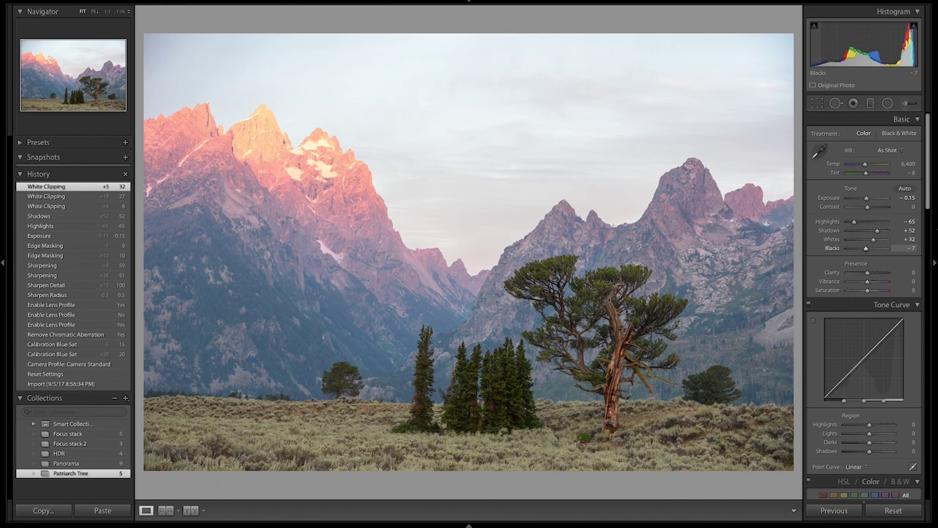
{"action": "scroll", "coordinate": [866, 248], "scroll_direction": "down", "scroll_amount": 5}
{"action": "scroll", "coordinate": [865, 247], "scroll_direction": "down", "scroll_amount": 3}
{"action": "scroll", "coordinate": [866, 248], "scroll_direction": "up", "scroll_amount": 8}
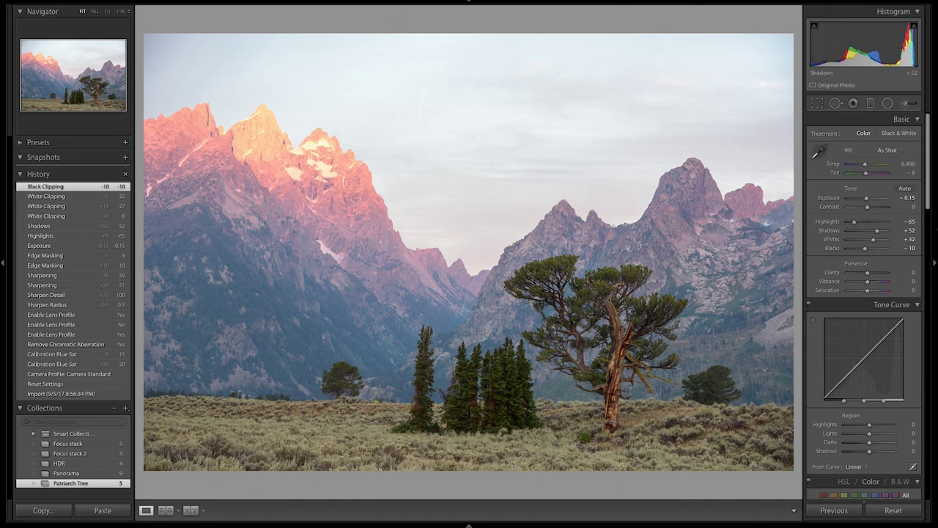
{"action": "scroll", "coordinate": [878, 231], "scroll_direction": "up", "scroll_amount": 1}
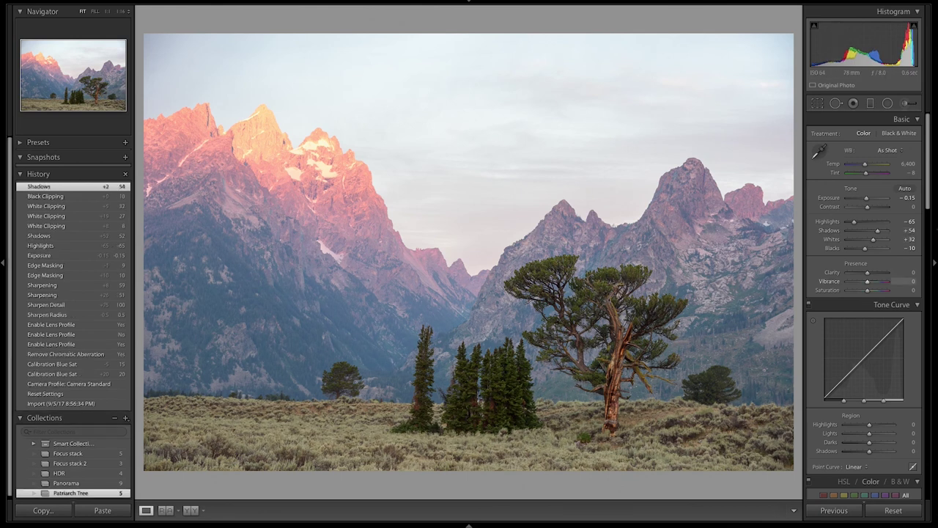
- Compare the edited photo with its unedited version twice
{"action": "key", "text": "backslash"}
{"action": "key", "text": "backslash"}
{"action": "key", "text": "backslash"}
{"action": "key", "text": "backslash"}
- Try the Auto white balance on the photo and return it to As Shot
{"action": "scroll", "coordinate": [864, 308], "scroll_direction": "down", "scroll_amount": 1}
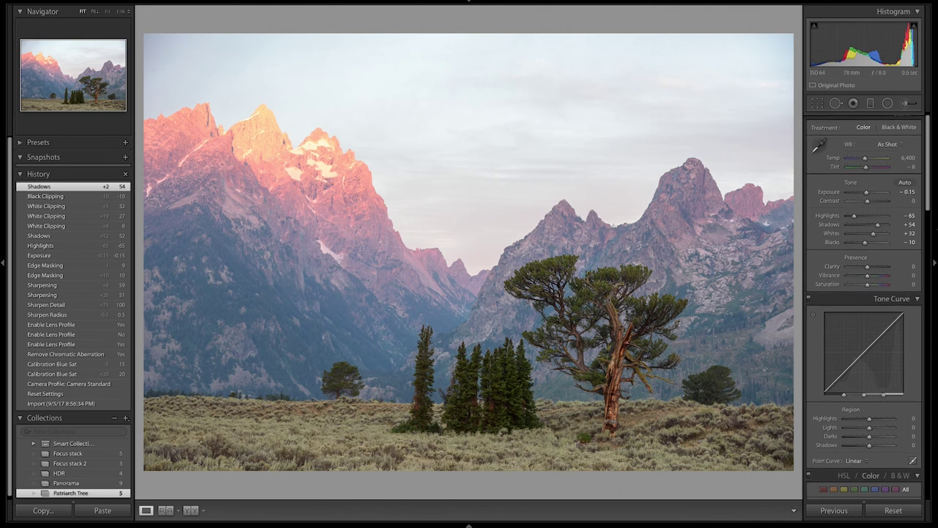
{"action": "left_click", "coordinate": [889, 144]}
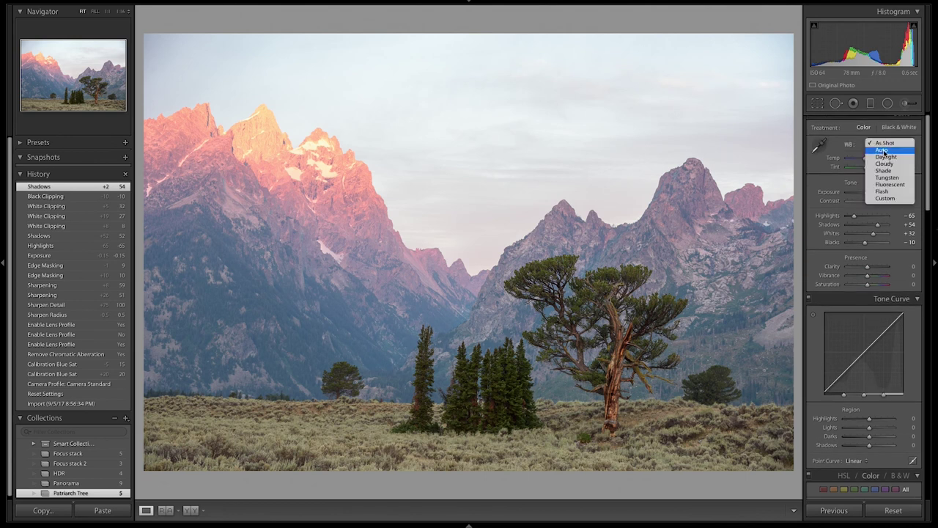
{"action": "left_click", "coordinate": [884, 147]}
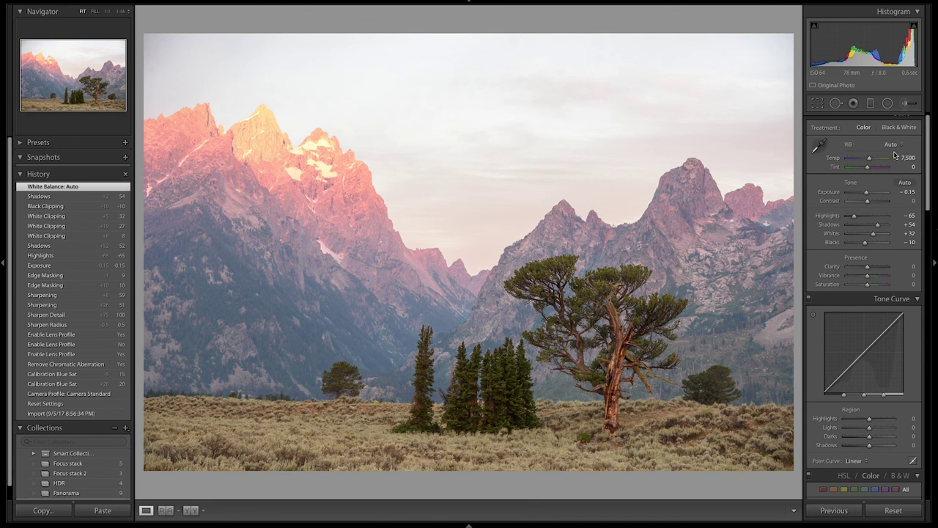
{"action": "left_click", "coordinate": [891, 144]}
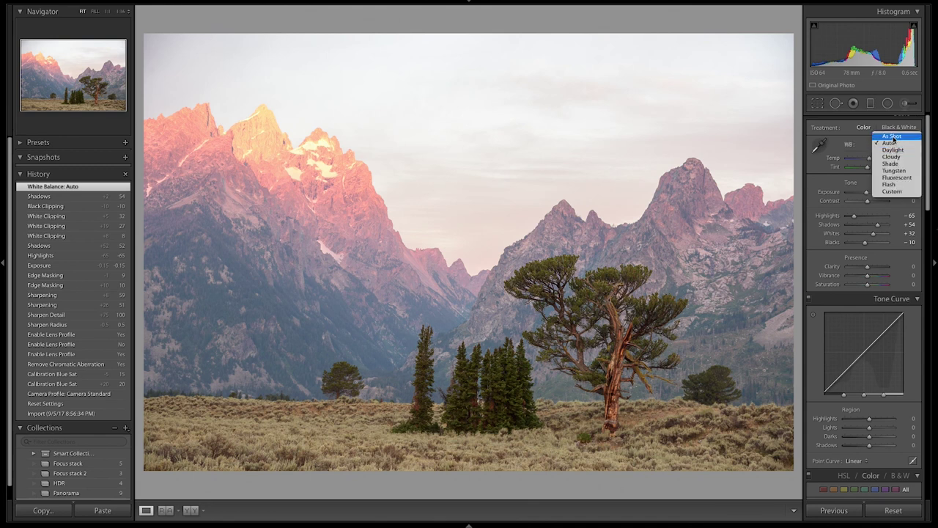
{"action": "left_click", "coordinate": [890, 136]}
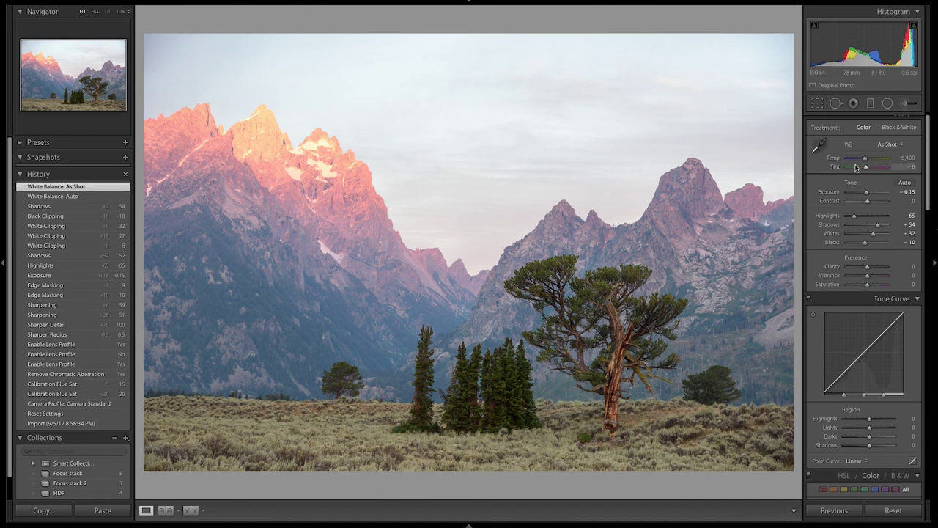
- Set the colour temperature to 6,620, comparing the photo with and without the change by undoing and redoing it
{"action": "left_click_drag", "start_coordinate": [866, 162], "coordinate": [866, 160]}
{"action": "left_click", "coordinate": [889, 144]}
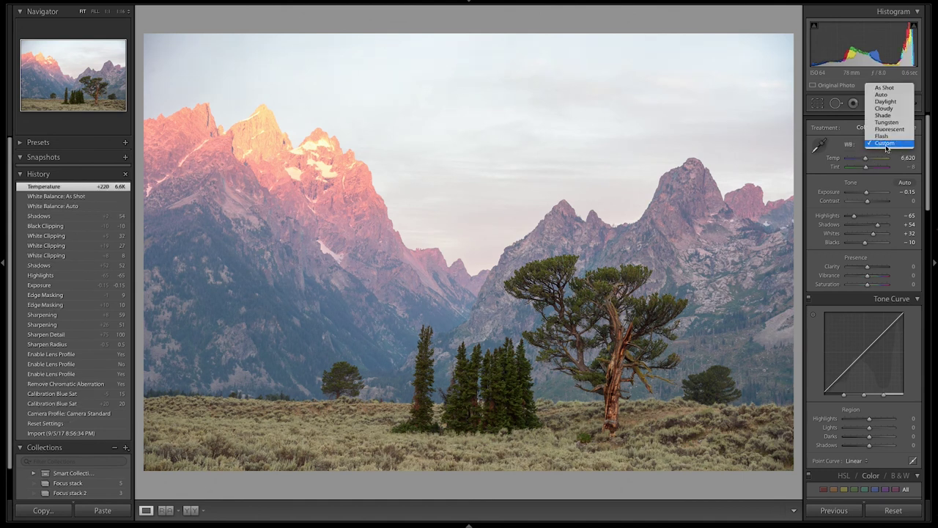
{"action": "left_click", "coordinate": [841, 151]}
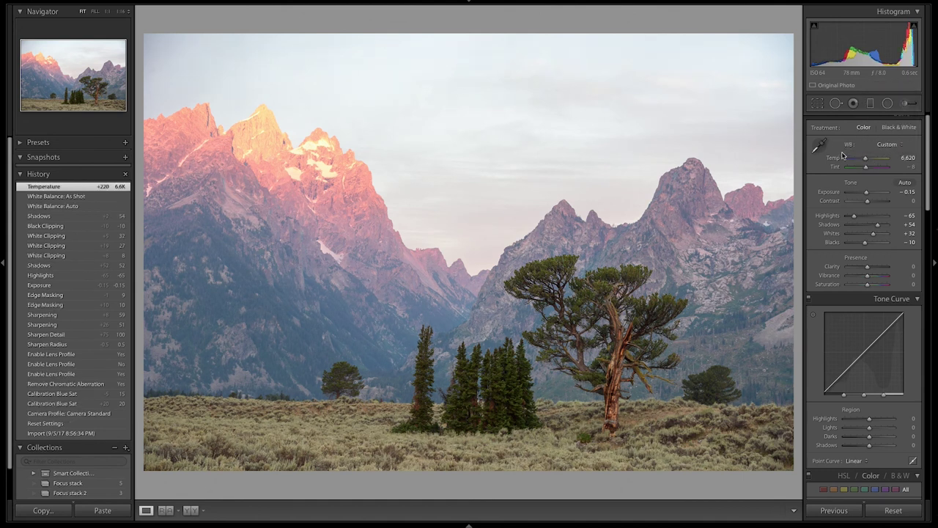
{"action": "key", "text": "ctrl+z"}
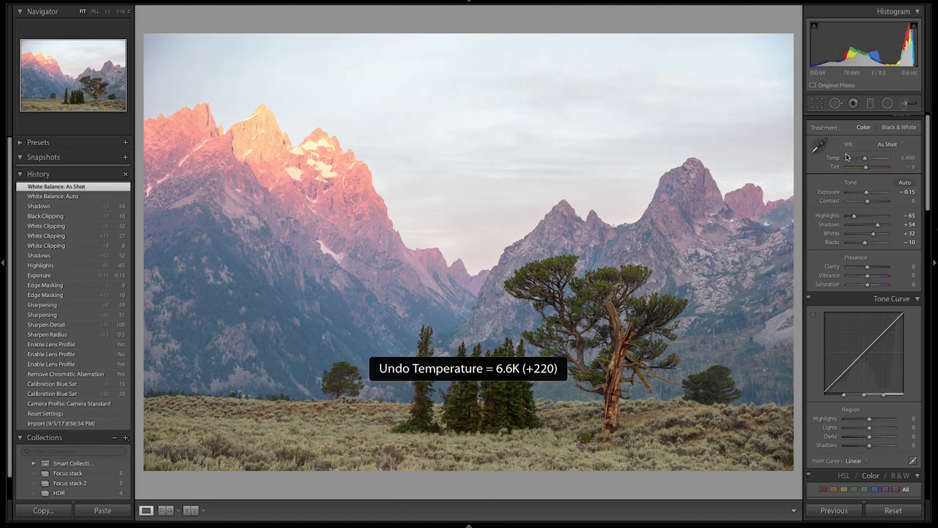
{"action": "key", "text": "ctrl+y"}
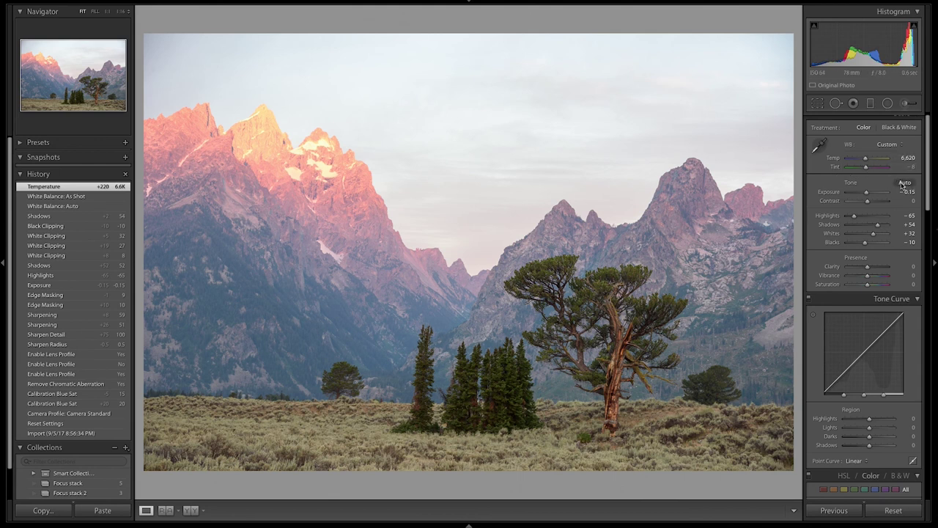
- Try a strong clarity of about +82 on the photo and reset clarity to 0
{"action": "left_click_drag", "start_coordinate": [929, 192], "coordinate": [928, 227]}
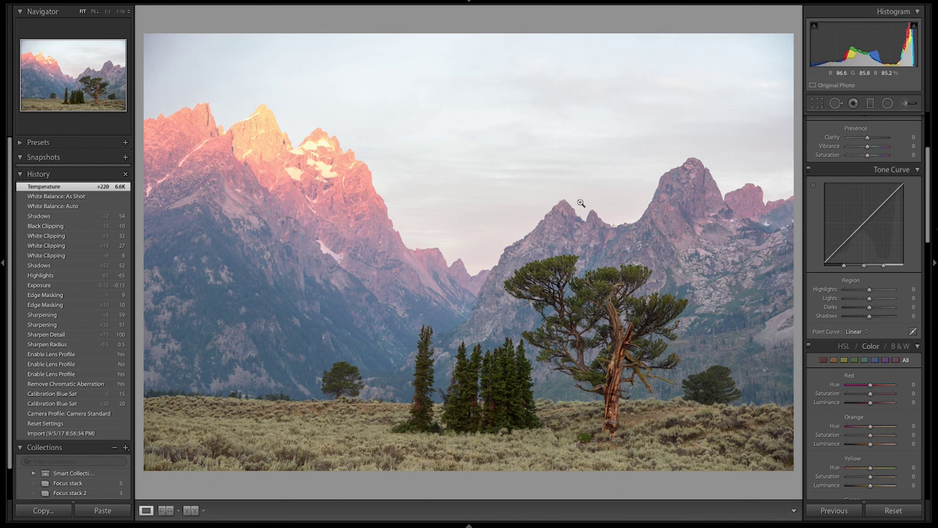
{"action": "left_click", "coordinate": [868, 139]}
{"action": "left_click_drag", "start_coordinate": [868, 138], "coordinate": [885, 139]}
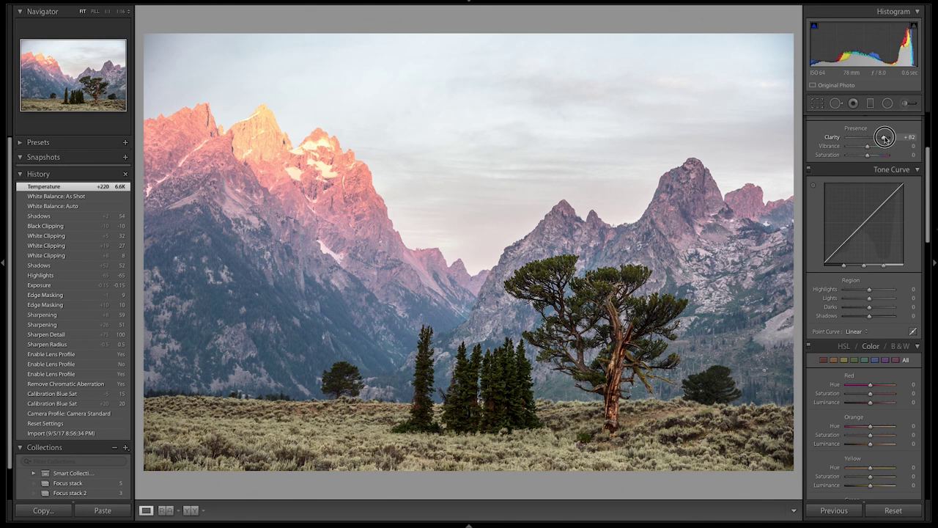
{"action": "left_click_drag", "start_coordinate": [886, 140], "coordinate": [867, 140]}
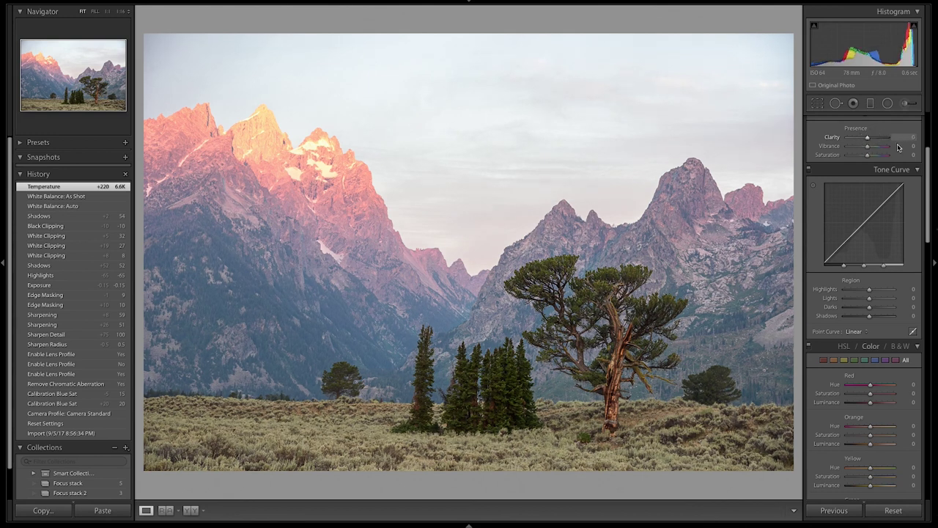
{"action": "left_click", "coordinate": [904, 138]}
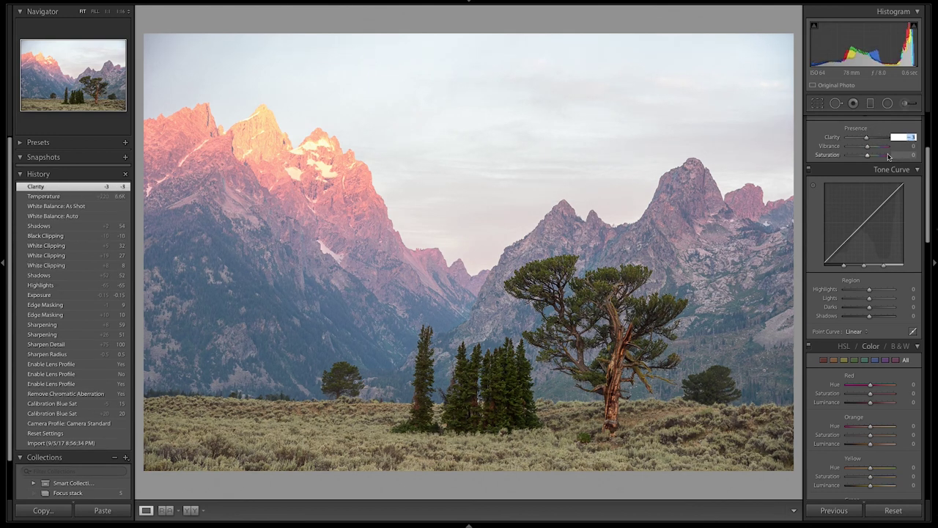
{"action": "type", "text": "0"}
{"action": "key", "text": "Return"}
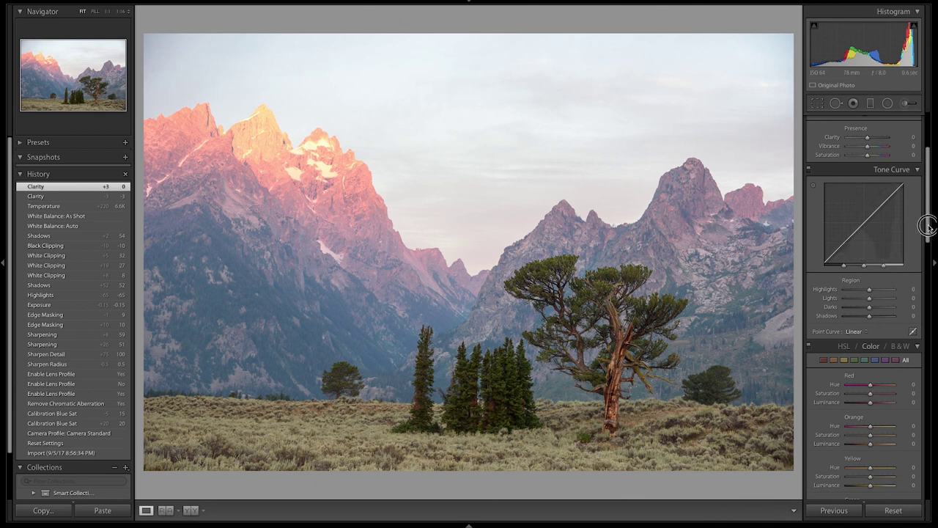
- Test dehaze amounts up to 30 on the photo and set the Dehaze amount to +10
{"action": "scroll", "coordinate": [928, 203], "scroll_direction": "up", "scroll_amount": 3}
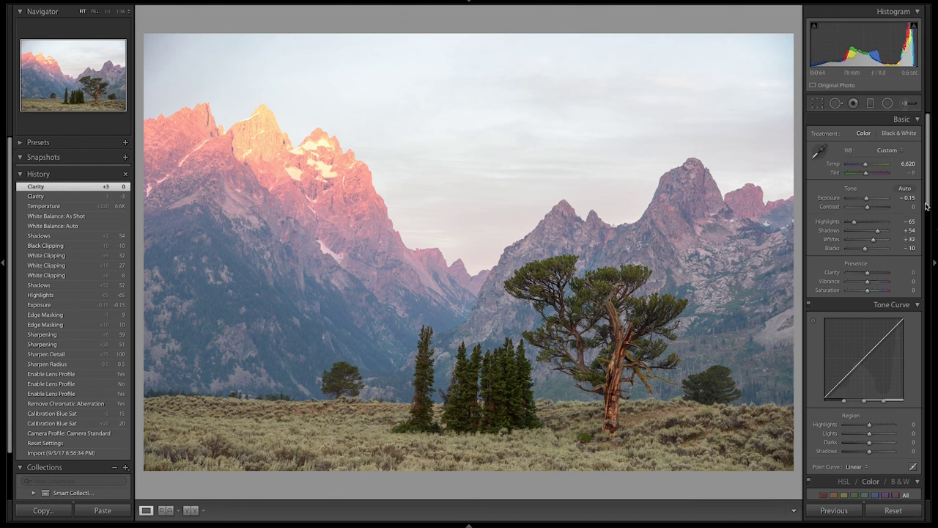
{"action": "left_click_drag", "start_coordinate": [926, 207], "coordinate": [918, 433]}
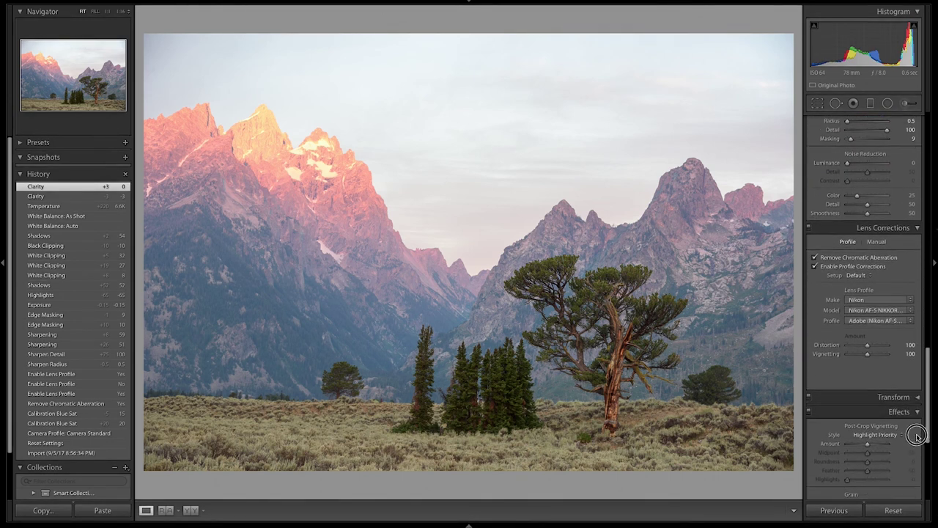
{"action": "scroll", "coordinate": [913, 440], "scroll_direction": "down", "scroll_amount": 5}
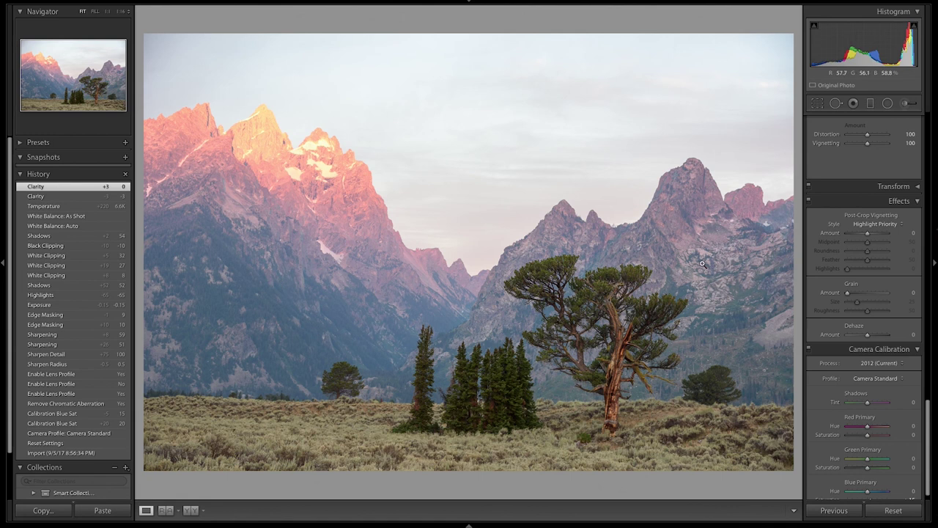
{"action": "left_click_drag", "start_coordinate": [868, 335], "coordinate": [876, 337]}
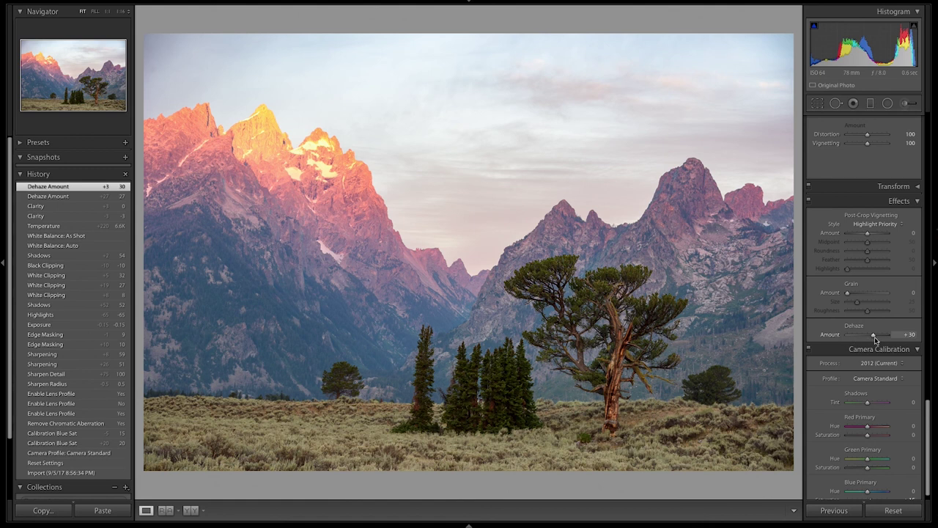
{"action": "left_click_drag", "start_coordinate": [874, 337], "coordinate": [871, 337]}
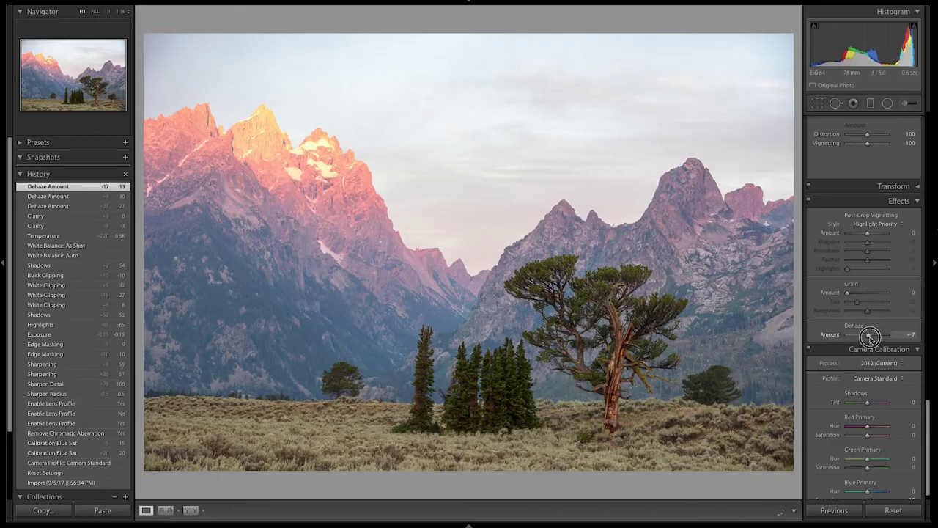
{"action": "left_click_drag", "start_coordinate": [871, 336], "coordinate": [872, 336]}
{"action": "left_click", "coordinate": [905, 335]}
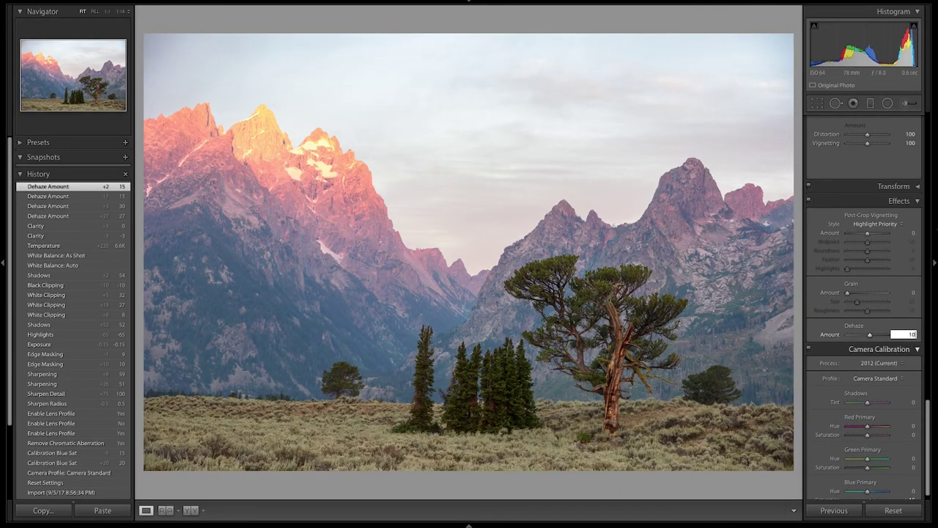
{"action": "type", "text": "10"}
{"action": "key", "text": "Return"}
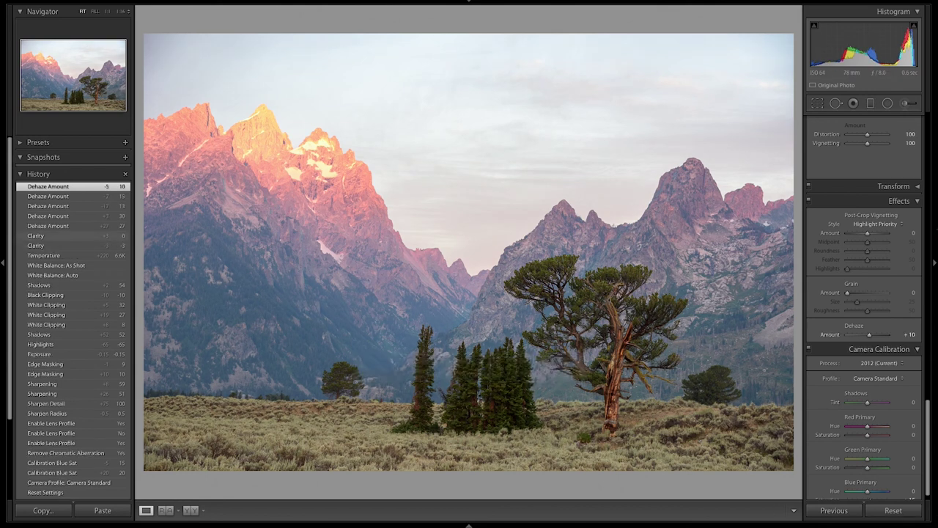
- Compare the photo before and after dehaze using its edit history, ending on the dehazed version
{"action": "left_click", "coordinate": [44, 236]}
{"action": "left_click", "coordinate": [48, 186]}
{"action": "left_click", "coordinate": [44, 236]}
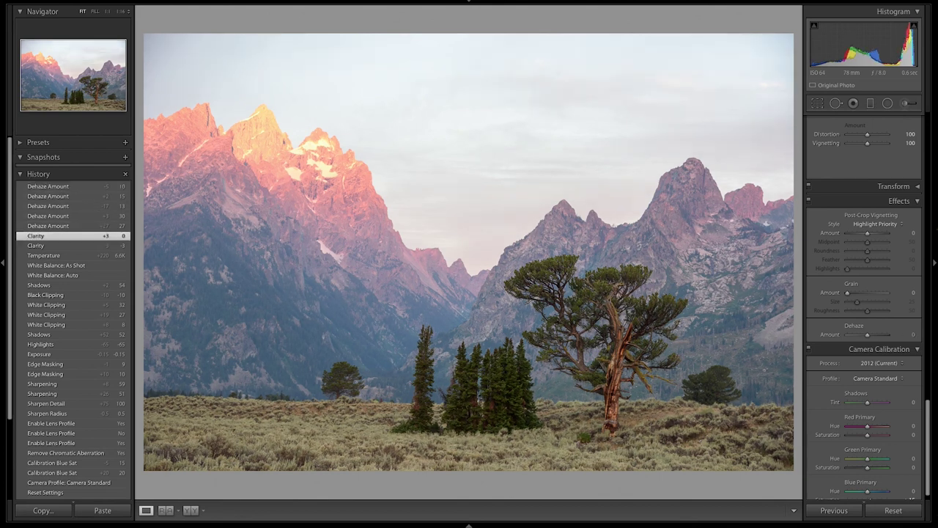
{"action": "left_click", "coordinate": [48, 186]}
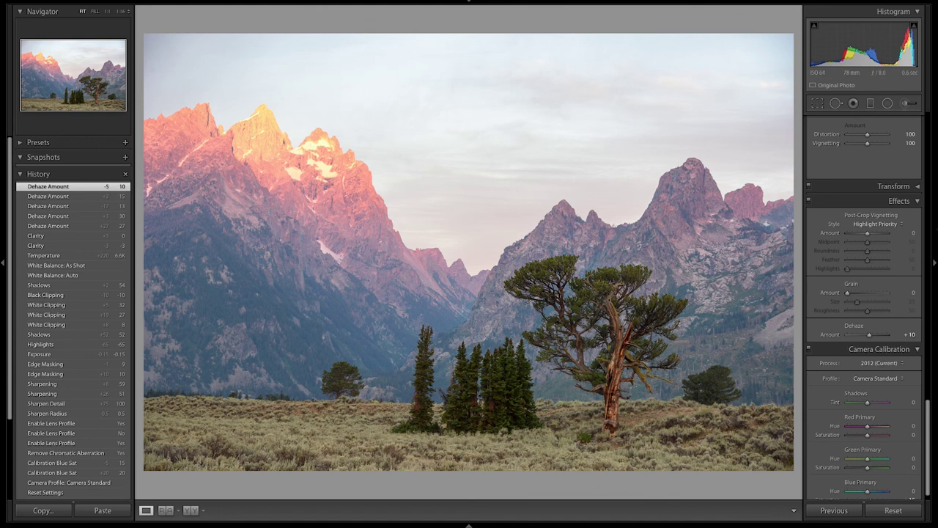
{"action": "scroll", "coordinate": [865, 308], "scroll_direction": "up", "scroll_amount": 15}
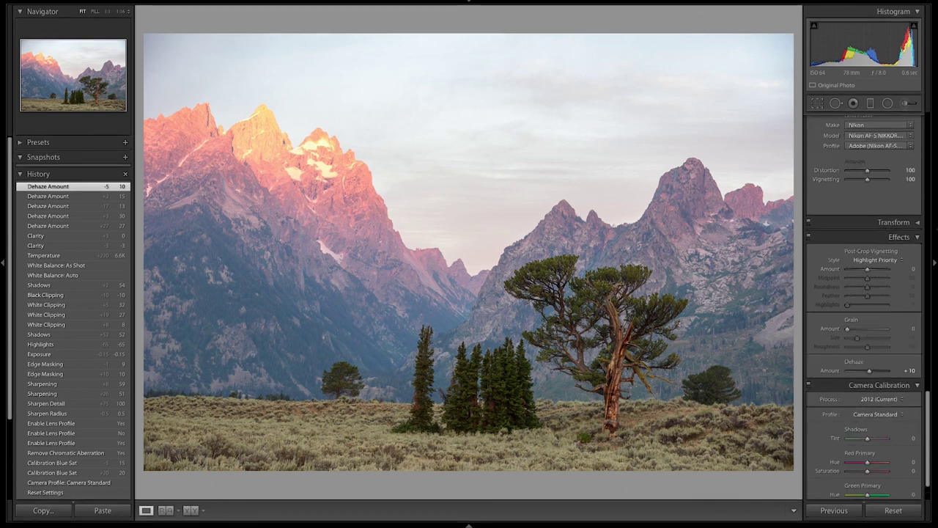
{"action": "scroll", "coordinate": [865, 308], "scroll_direction": "up", "scroll_amount": 8}
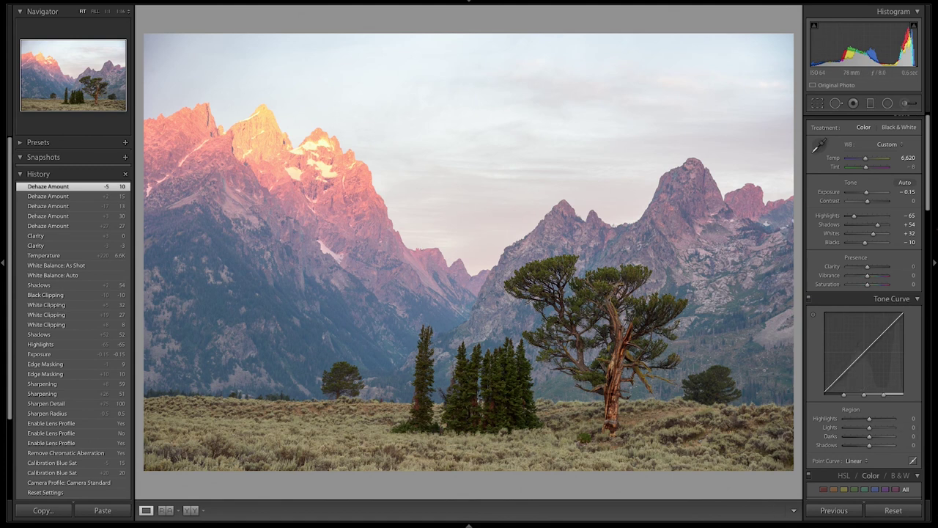
{"action": "left_click_drag", "start_coordinate": [868, 200], "coordinate": [871, 200]}
{"action": "key", "text": "ctrl+z"}
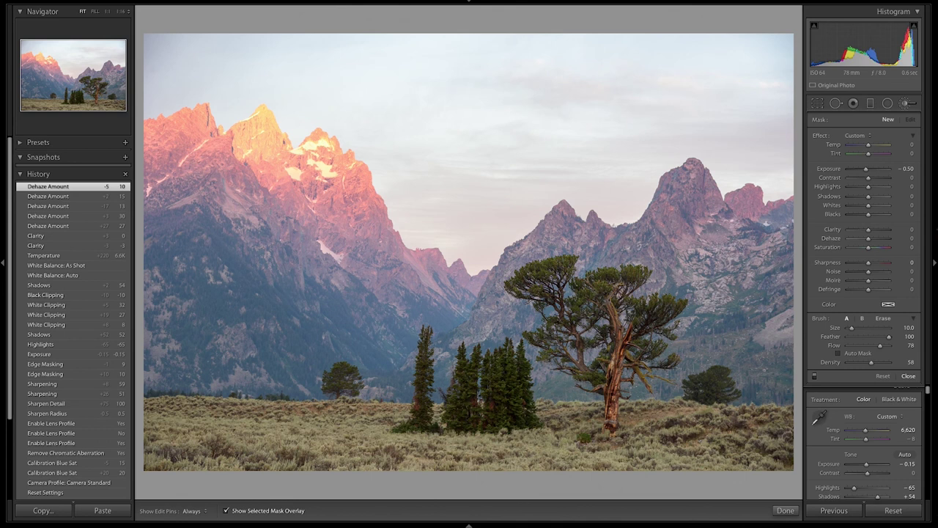
{"action": "key", "text": "k"}
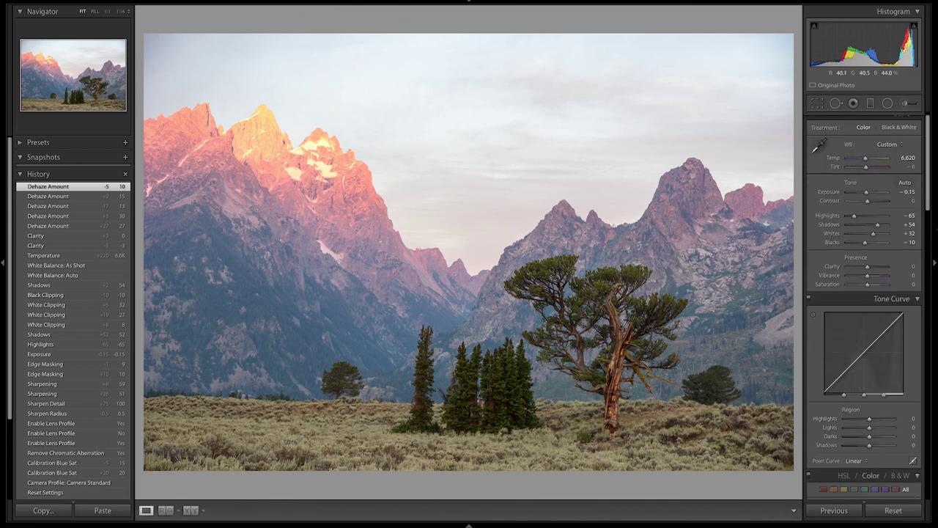
- Compare the developed photo with its unedited version and return to the edited view
{"action": "key", "text": "backslash"}
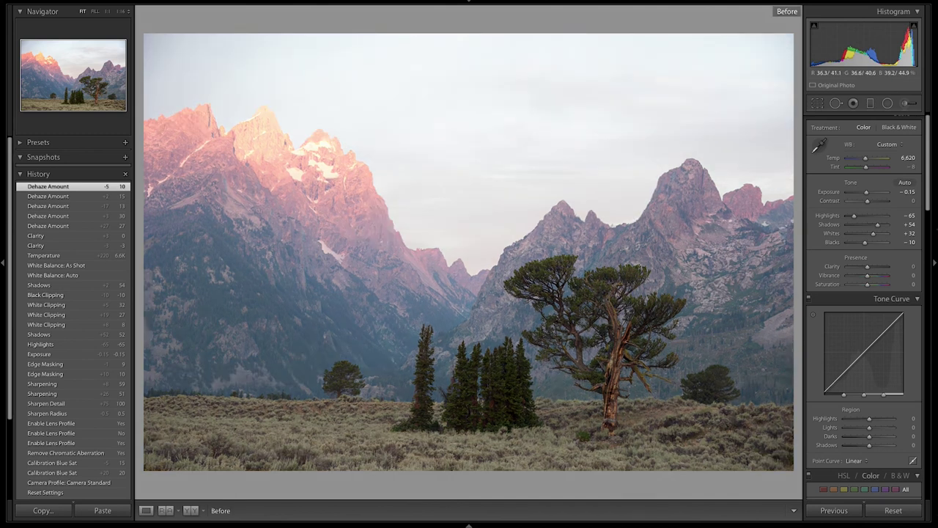
{"action": "key", "text": "backslash"}
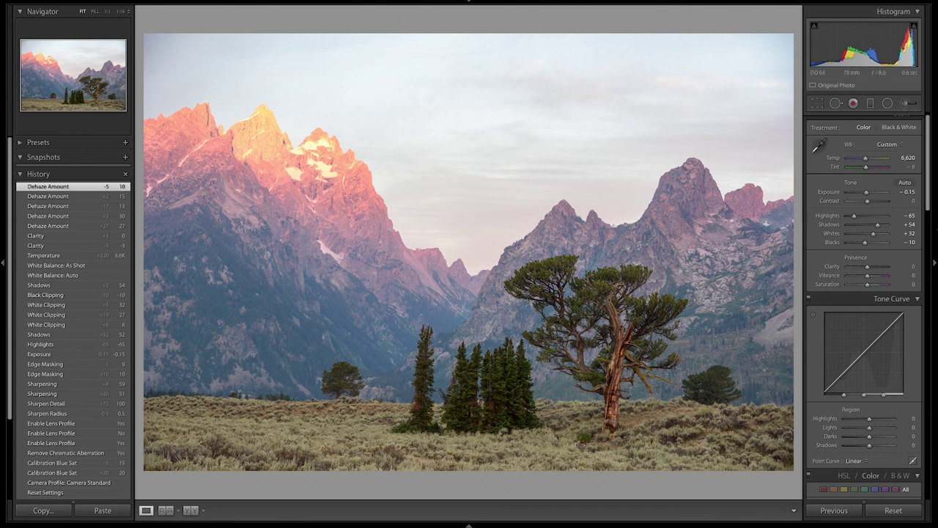
- Brighten the photo's upper-left corner with a small diagonal graduated filter at Exposure 0.50, hiding the mask overlay
{"action": "key", "text": "m"}
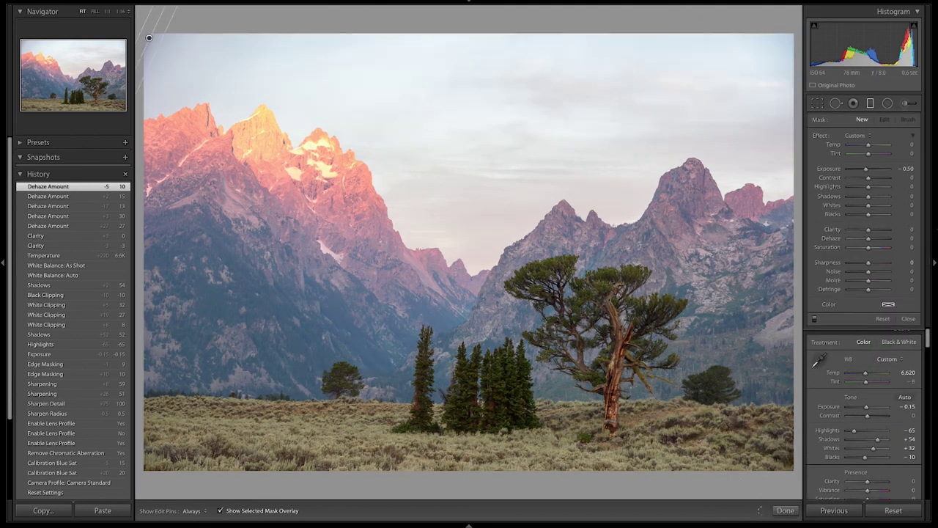
{"action": "left_click_drag", "start_coordinate": [147, 36], "coordinate": [163, 51]}
{"action": "left_click", "coordinate": [907, 168]}
{"action": "key", "text": "BackSpace"}
{"action": "type", "text": "0.5"}
{"action": "key", "text": "Return"}
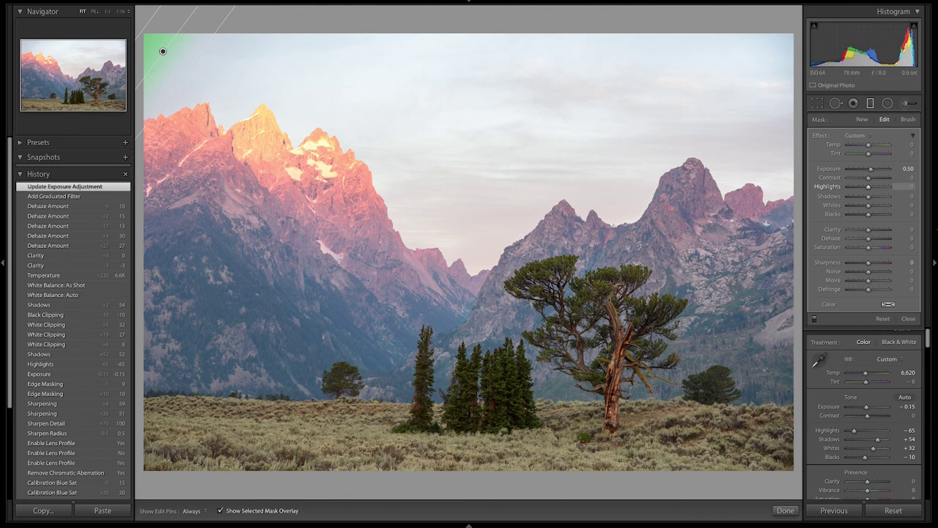
{"action": "key", "text": "o"}
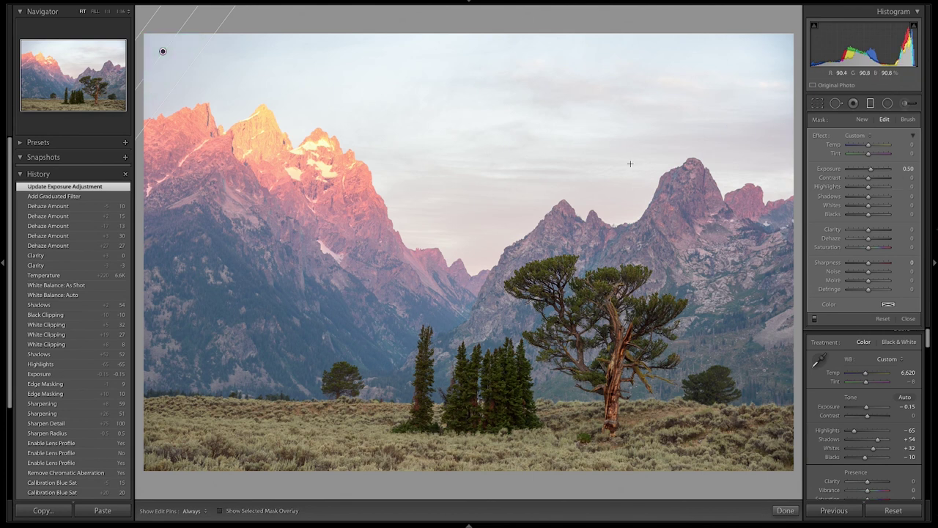
{"action": "left_click", "coordinate": [909, 320]}
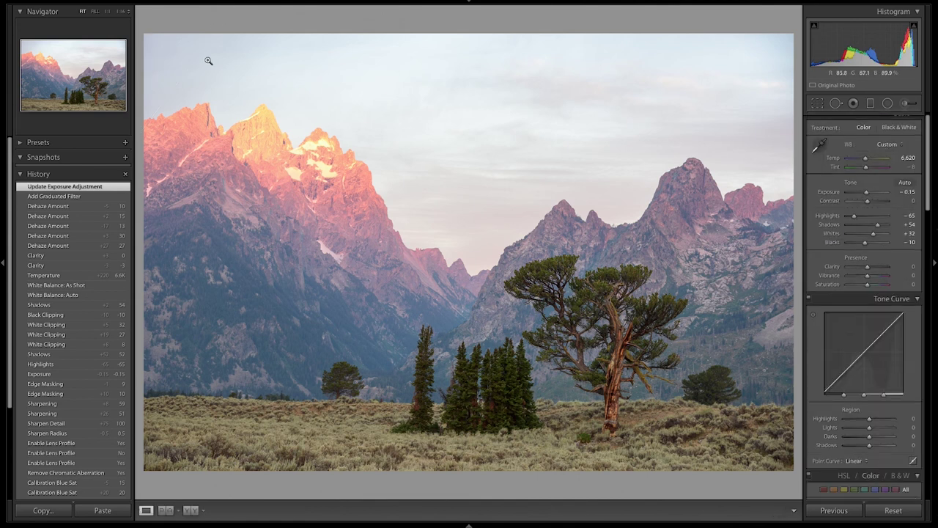
- Add a diagonal graduated filter over the photo's upper-right corner, trying Exposure 0.60 and settling on 0.30
{"action": "left_click", "coordinate": [870, 102]}
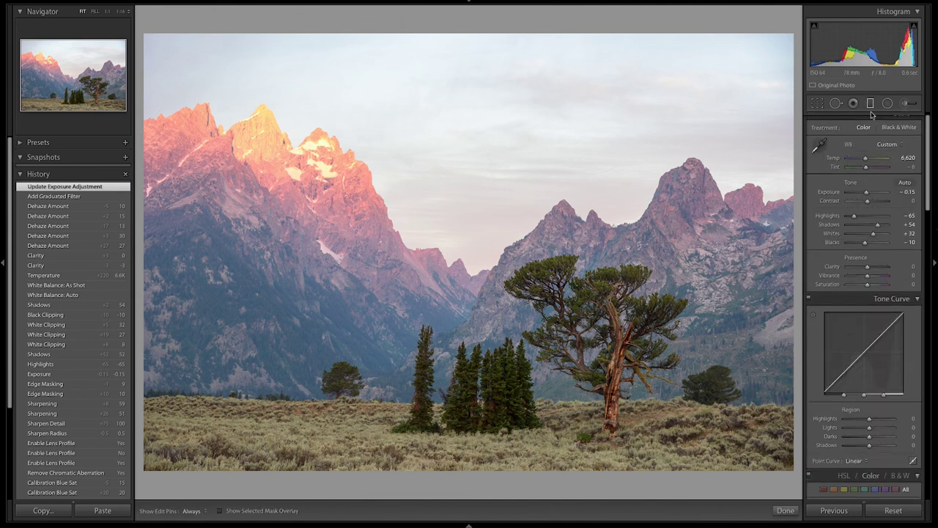
{"action": "left_click_drag", "start_coordinate": [797, 30], "coordinate": [764, 65]}
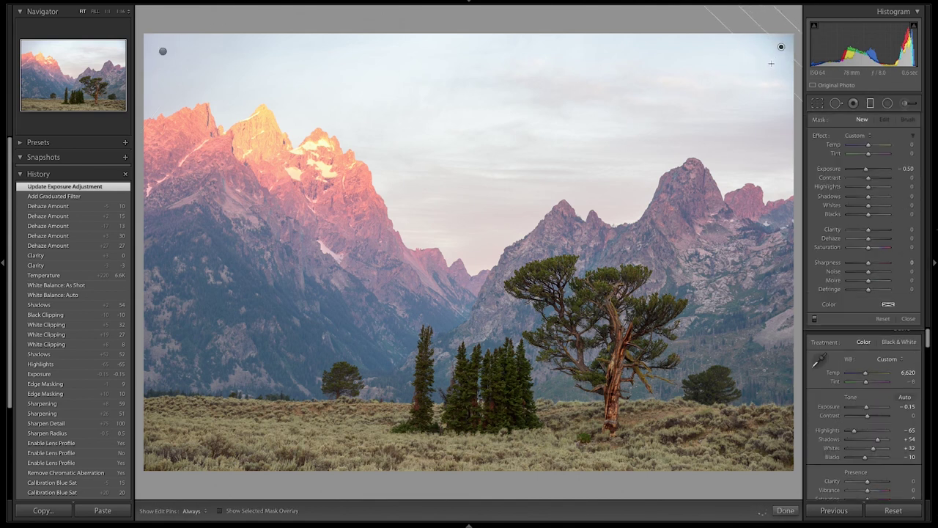
{"action": "left_click", "coordinate": [908, 169]}
{"action": "key", "text": "BackSpace"}
{"action": "type", "text": "0.6"}
{"action": "key", "text": "Return"}
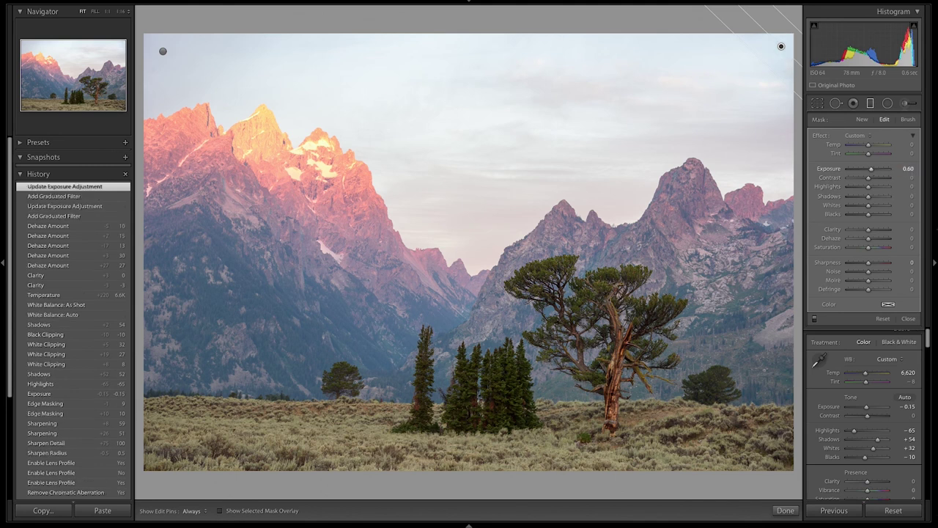
{"action": "left_click", "coordinate": [911, 171]}
{"action": "key", "text": "Return"}
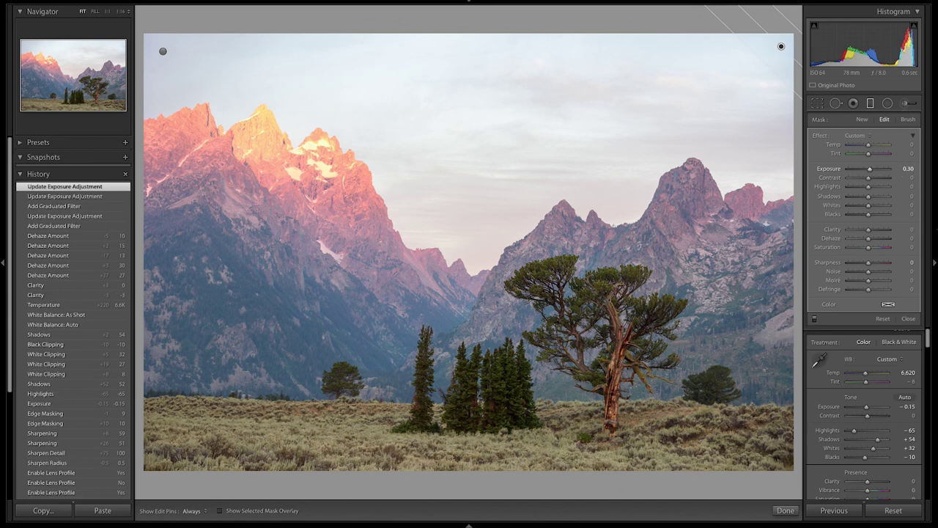
{"action": "left_click", "coordinate": [908, 319]}
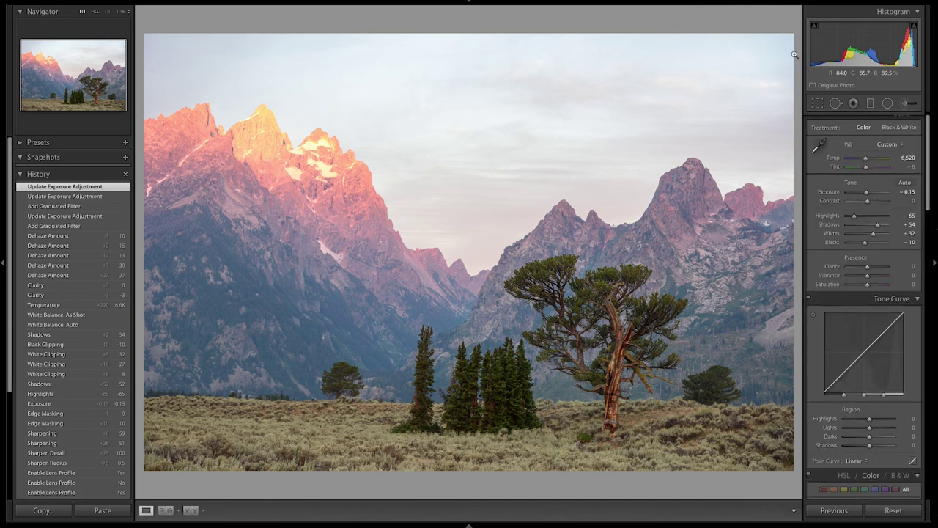
- Start healing spot removal on the sky above the sunlit peaks, visualizing spots with a slightly lowered threshold
{"action": "left_click_drag", "start_coordinate": [170, 58], "coordinate": [402, 174]}
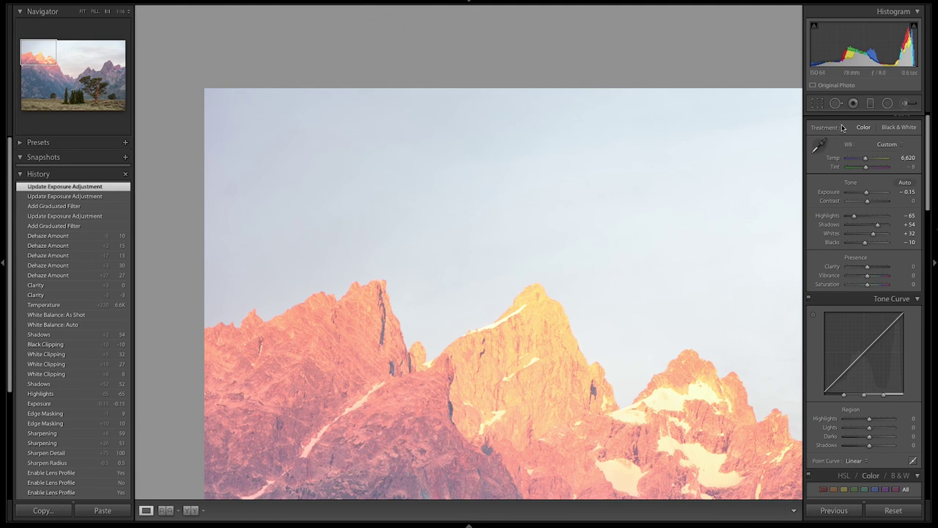
{"action": "left_click", "coordinate": [835, 104]}
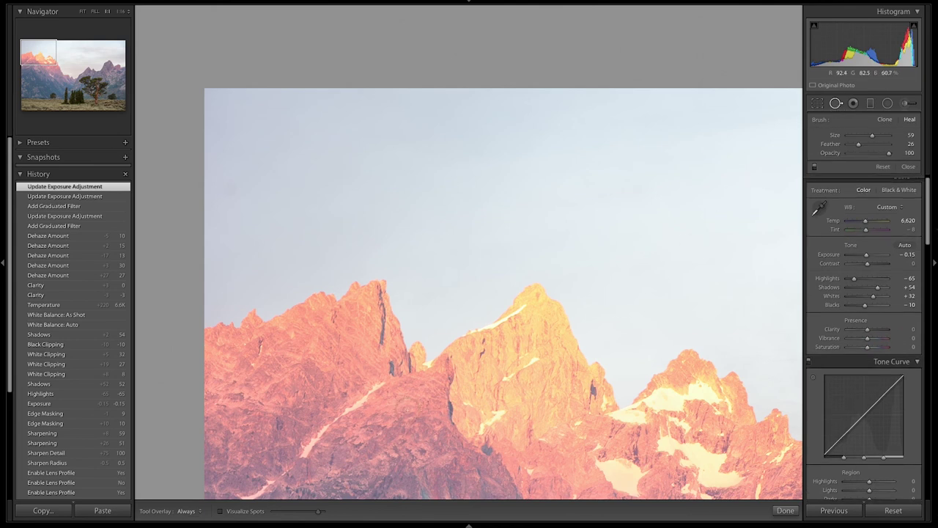
{"action": "left_click", "coordinate": [219, 511]}
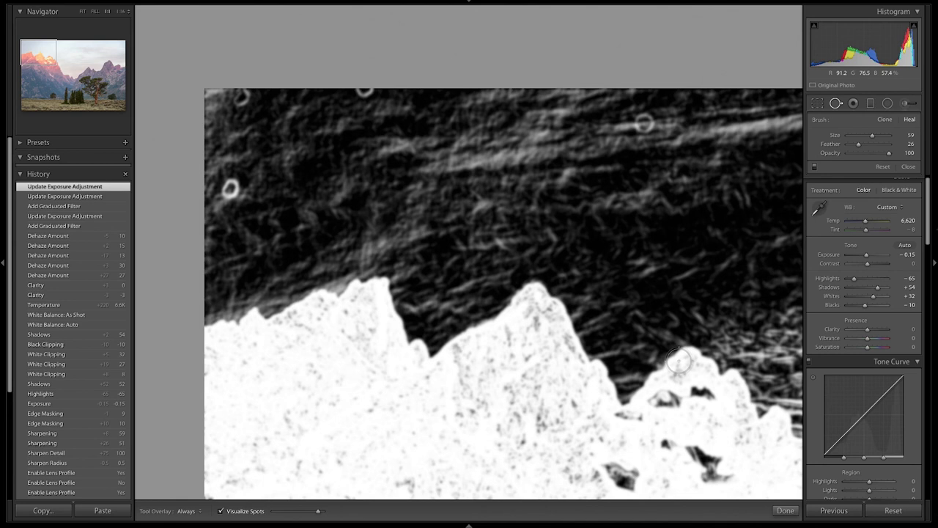
{"action": "mouse_move", "coordinate": [319, 515]}
{"action": "left_mouse_down"}
{"action": "mouse_move", "coordinate": [270, 517]}
{"action": "mouse_move", "coordinate": [309, 513]}
{"action": "left_mouse_up"}
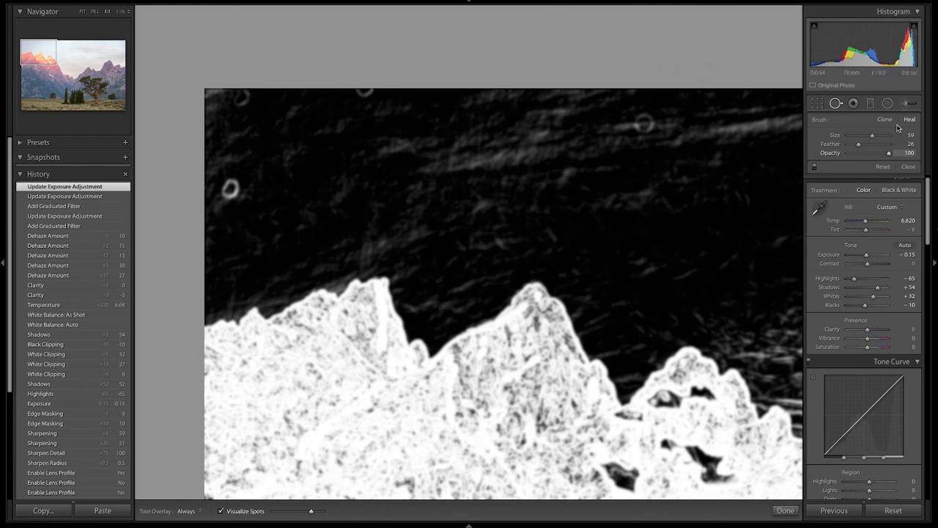
- Heal the four dust spots in the sky above the sunlit peaks and adjust the last spot's source area
{"action": "left_click", "coordinate": [231, 192]}
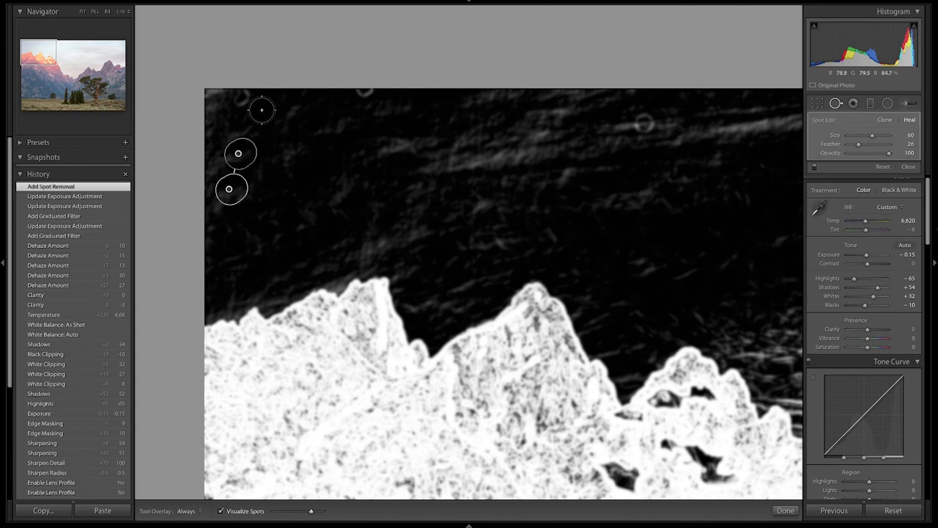
{"action": "left_click", "coordinate": [243, 96]}
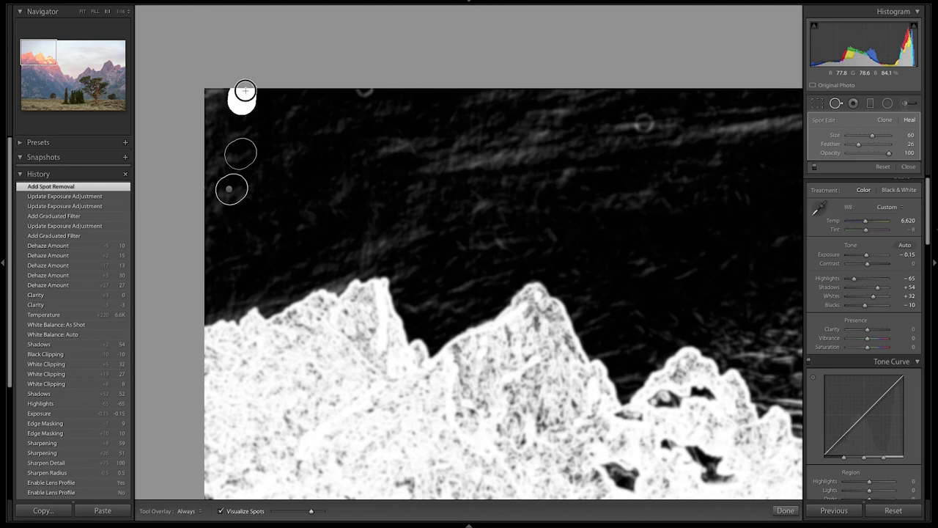
{"action": "left_click", "coordinate": [365, 93]}
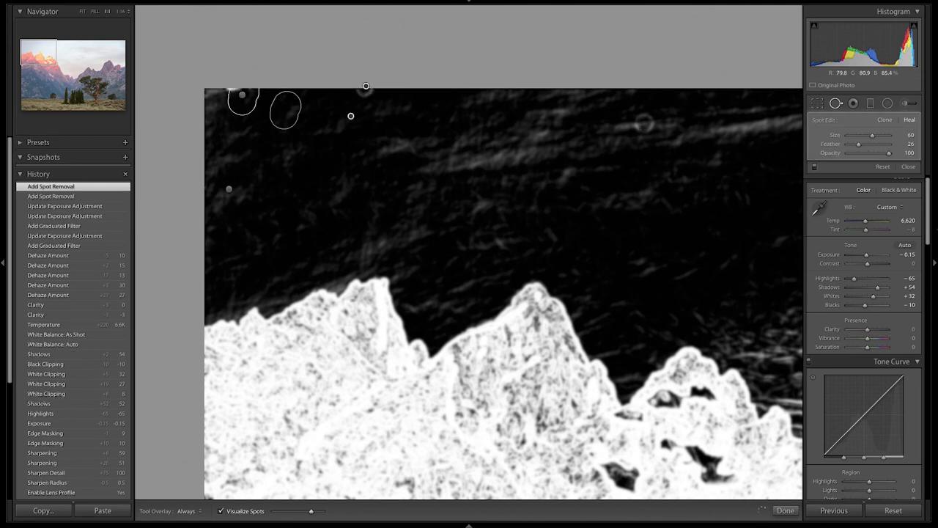
{"action": "left_click", "coordinate": [644, 124]}
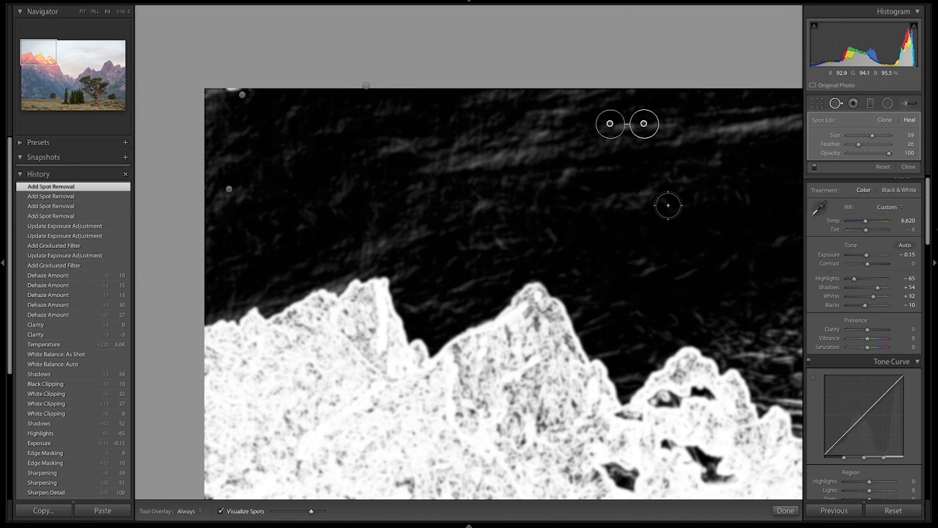
{"action": "left_click_drag", "start_coordinate": [610, 123], "coordinate": [609, 128]}
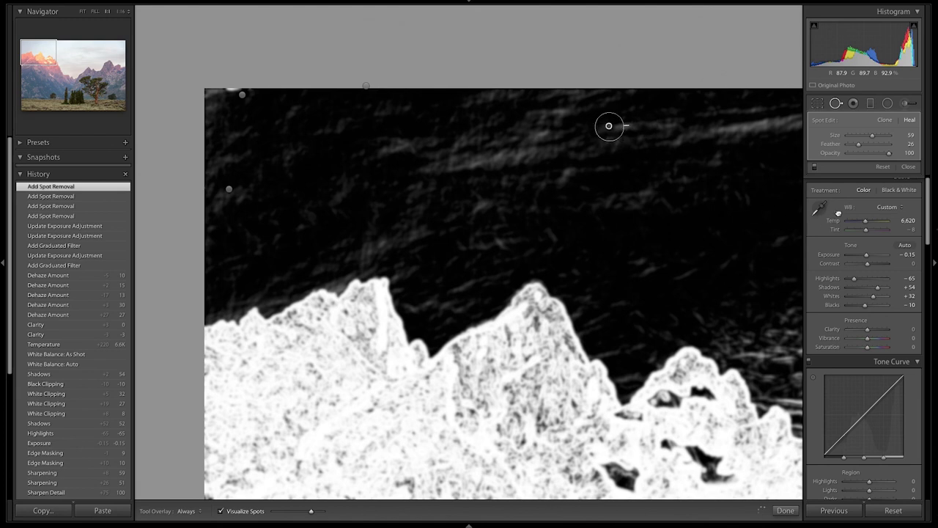
- Examine the rest of the sky above the far peaks for remaining dust spots using the spot visualization
{"action": "left_click_drag", "start_coordinate": [718, 267], "coordinate": [469, 264]}
{"action": "left_click_drag", "start_coordinate": [738, 251], "coordinate": [492, 245]}
{"action": "left_click_drag", "start_coordinate": [680, 244], "coordinate": [467, 240]}
{"action": "left_click_drag", "start_coordinate": [723, 237], "coordinate": [473, 230]}
{"action": "left_click_drag", "start_coordinate": [619, 227], "coordinate": [593, 231]}
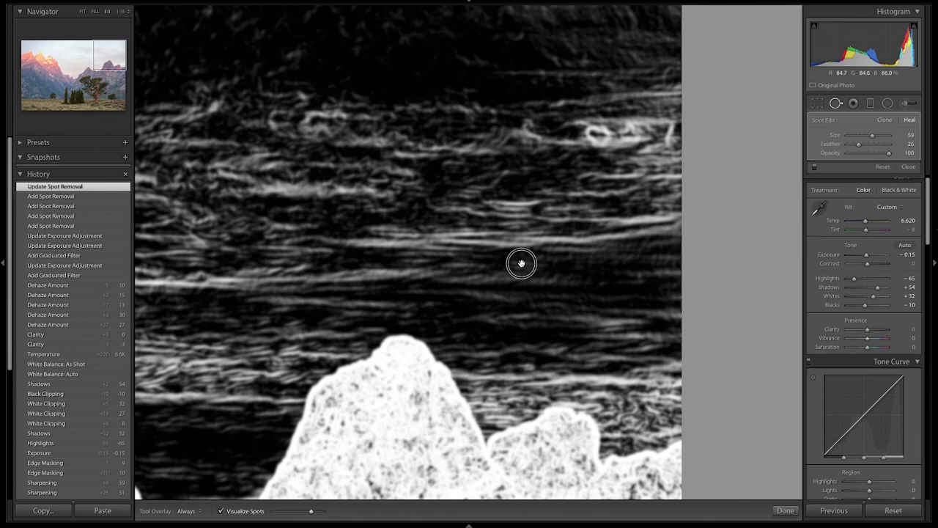
{"action": "left_click_drag", "start_coordinate": [521, 263], "coordinate": [706, 247]}
{"action": "left_click_drag", "start_coordinate": [509, 308], "coordinate": [567, 283]}
{"action": "left_click_drag", "start_coordinate": [356, 431], "coordinate": [463, 420]}
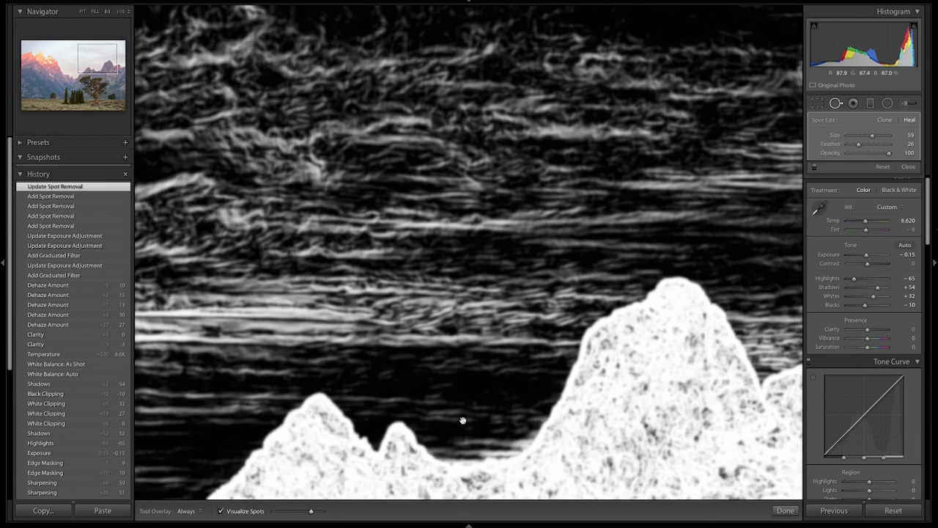
- Turn off the spot visualization, check the healed sky in normal view and finish spot removal with the whole photo shown
{"action": "left_click", "coordinate": [221, 511]}
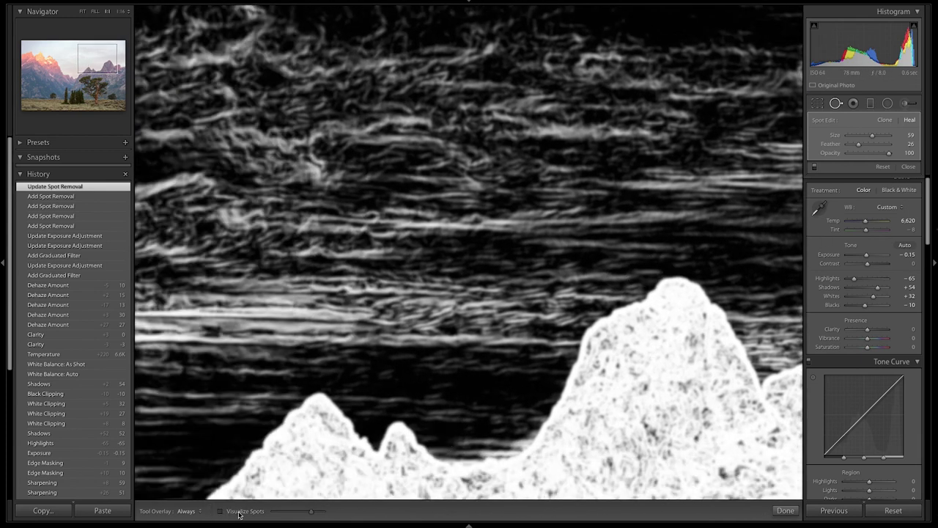
{"action": "left_click_drag", "start_coordinate": [403, 145], "coordinate": [647, 257]}
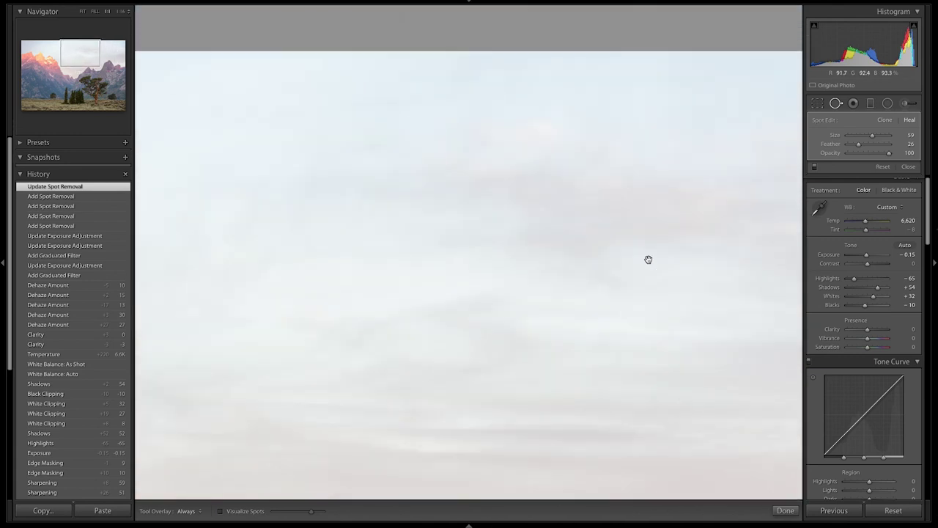
{"action": "left_click_drag", "start_coordinate": [365, 250], "coordinate": [513, 237]}
{"action": "left_click_drag", "start_coordinate": [308, 242], "coordinate": [693, 257]}
{"action": "left_click_drag", "start_coordinate": [382, 268], "coordinate": [664, 256]}
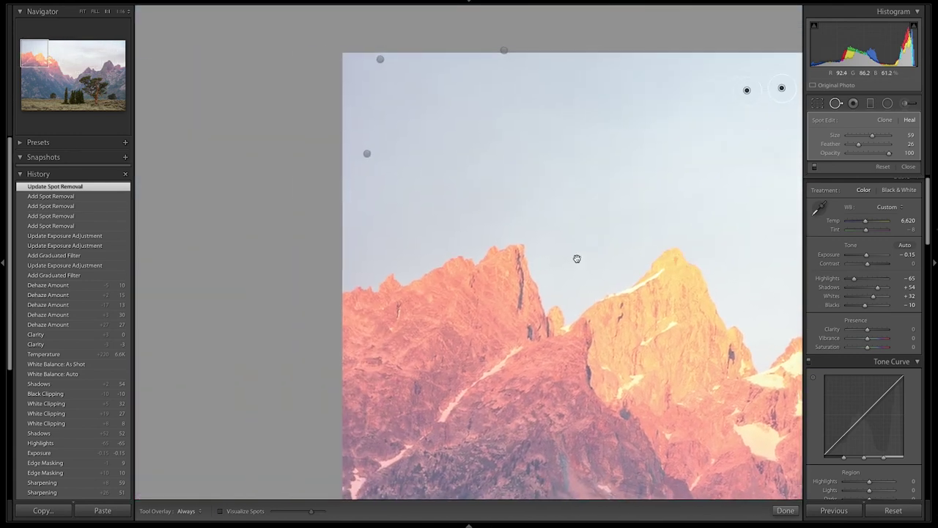
{"action": "scroll", "coordinate": [486, 285], "scroll_direction": "up", "scroll_amount": 2}
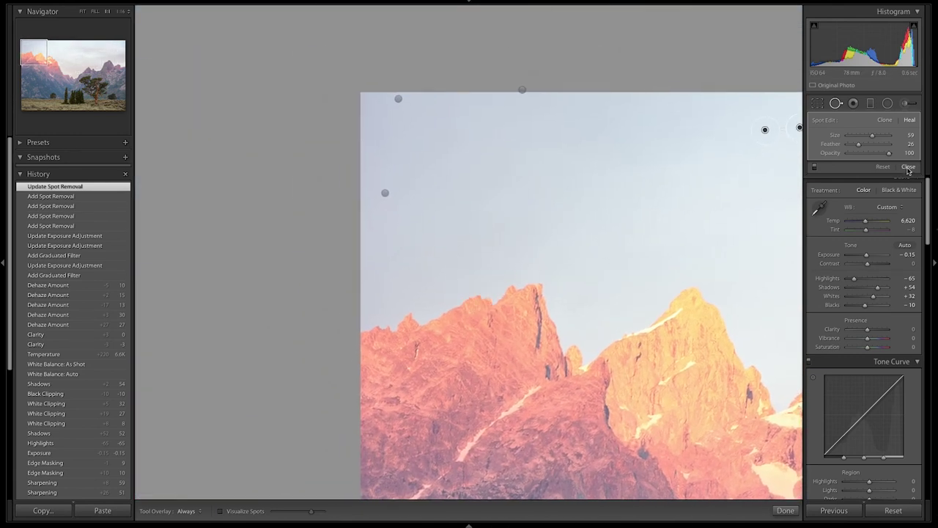
{"action": "left_click", "coordinate": [908, 166]}
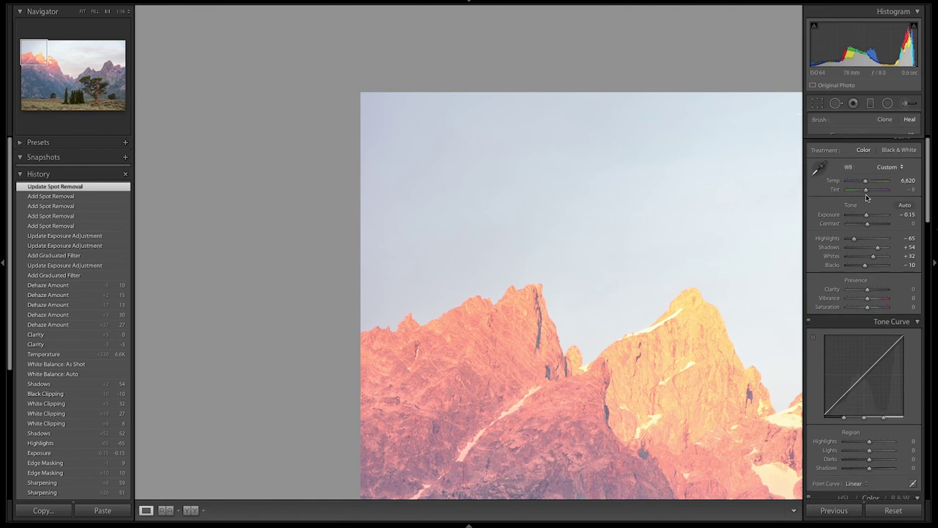
{"action": "left_click", "coordinate": [679, 314]}
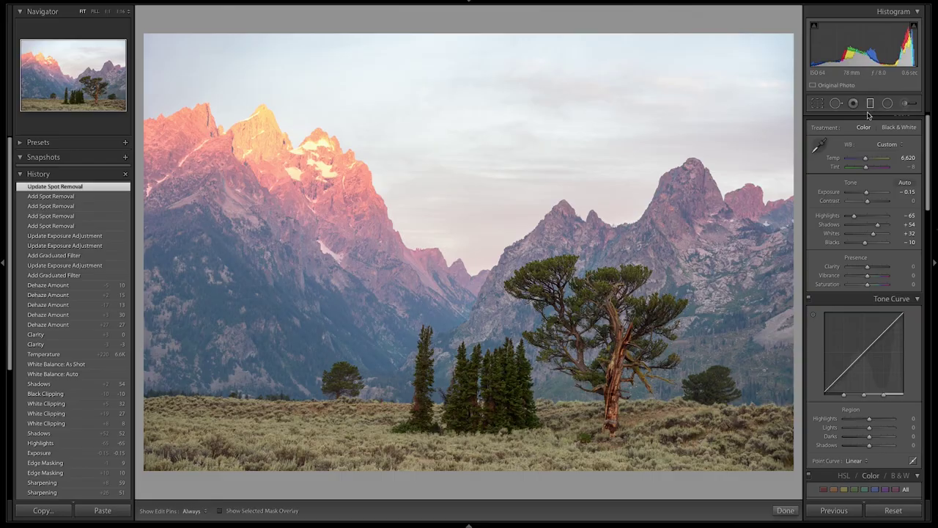
- Add a horizontal graduated filter across the upper sky with exposure reset to 0 and temperature set to −15
{"action": "left_click", "coordinate": [870, 103]}
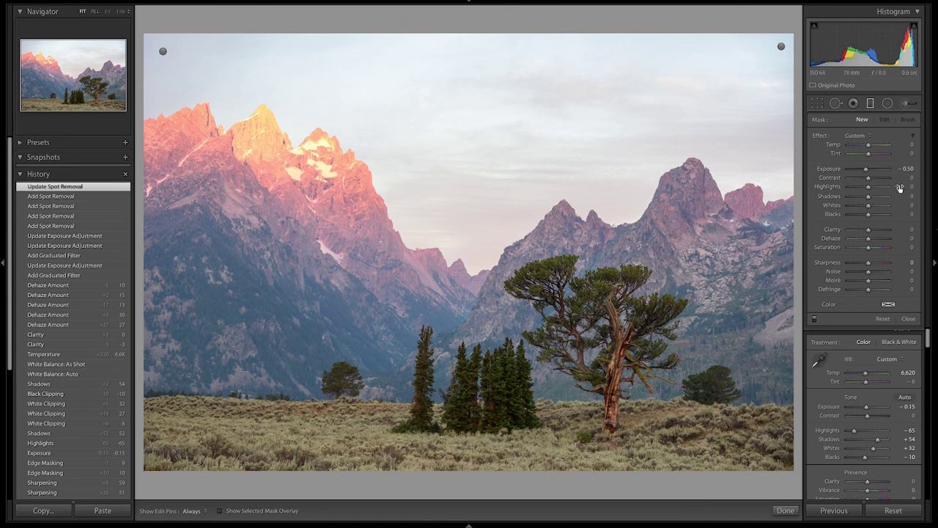
{"action": "left_click", "coordinate": [903, 170]}
{"action": "type", "text": "0"}
{"action": "key", "text": "Return"}
{"action": "left_click_drag", "start_coordinate": [480, 122], "coordinate": [480, 137]}
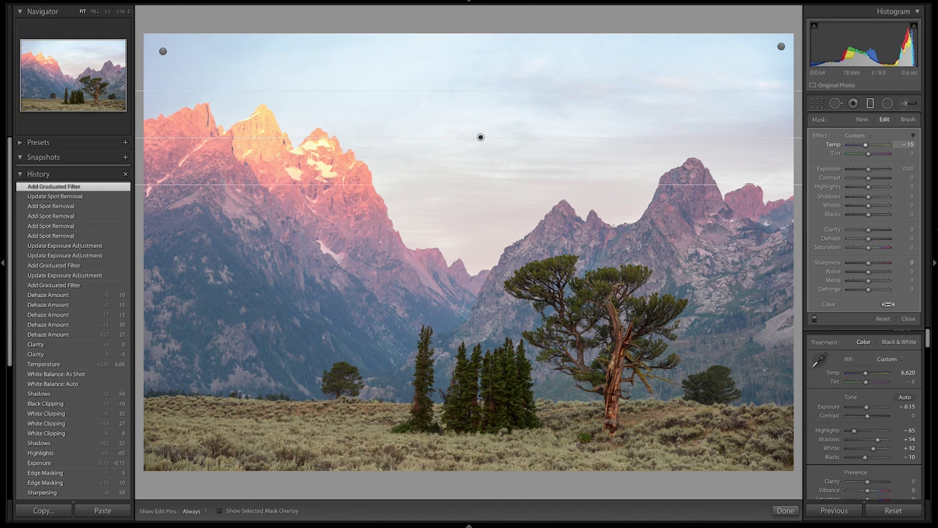
- Lower the new sky filter's temperature to −17 and compare the change by undoing and redoing it
{"action": "key", "text": "Down"}
{"action": "key", "text": "Down"}
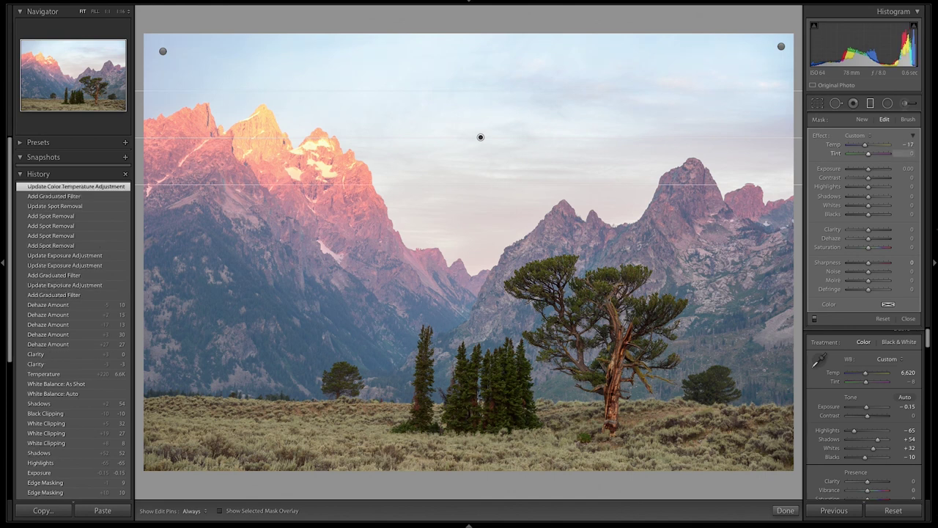
{"action": "key", "text": "ctrl+z"}
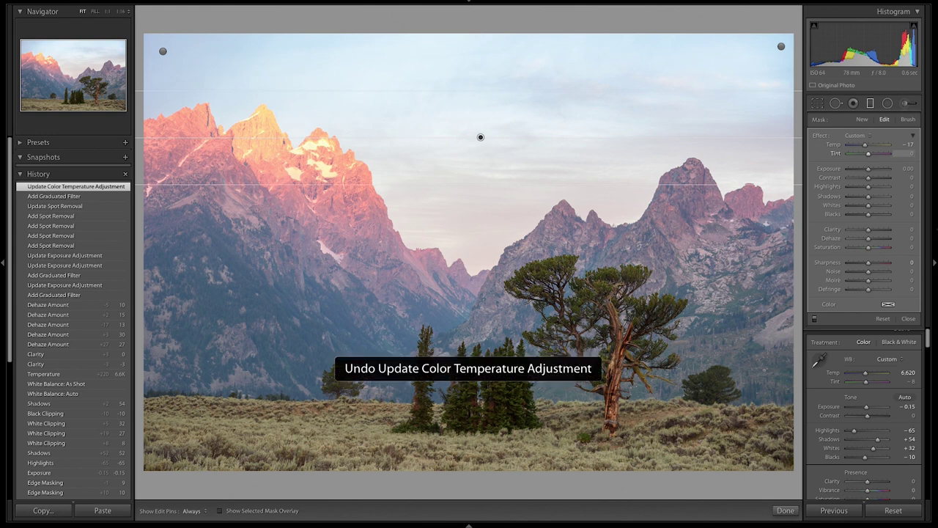
{"action": "key", "text": "ctrl+y"}
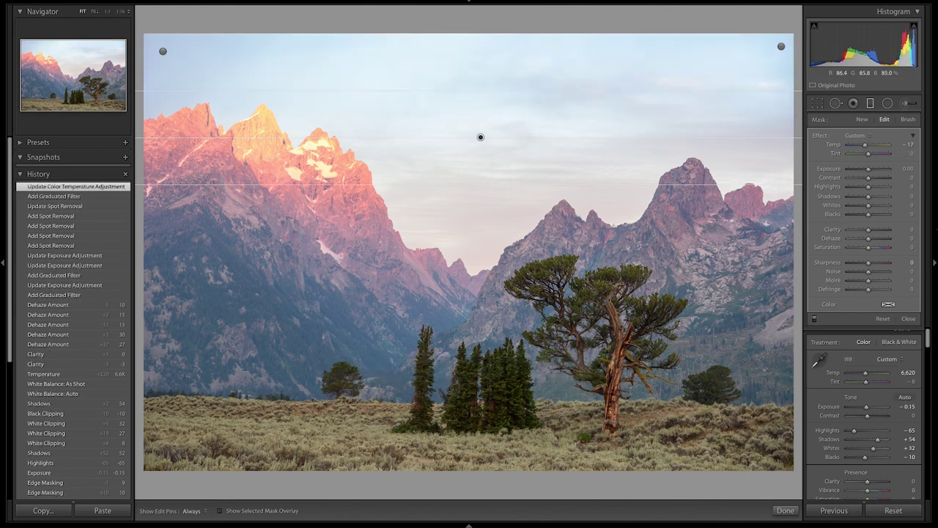
- Reposition the graduated filter to center on the sky beside the sunlit peaks, try temperature −24, and settle on −15
{"action": "left_click_drag", "start_coordinate": [480, 138], "coordinate": [485, 236]}
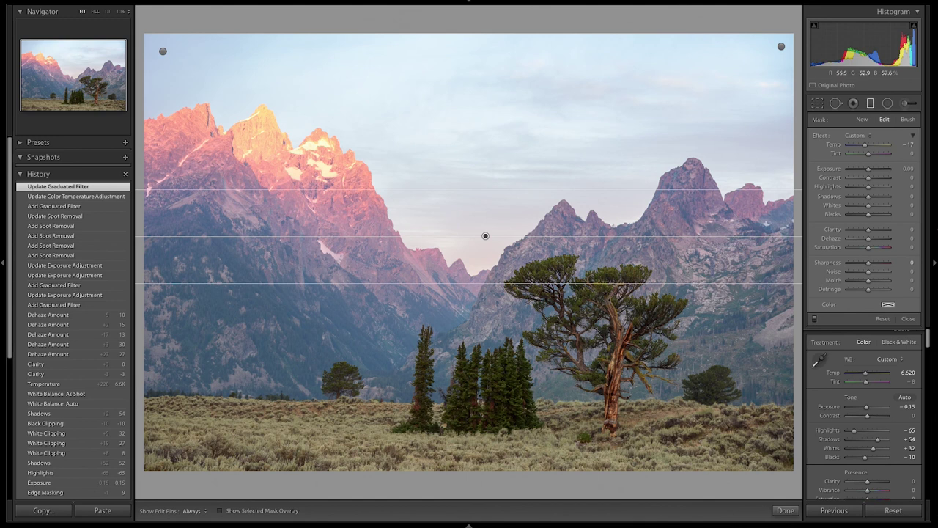
{"action": "left_click_drag", "start_coordinate": [485, 236], "coordinate": [478, 166]}
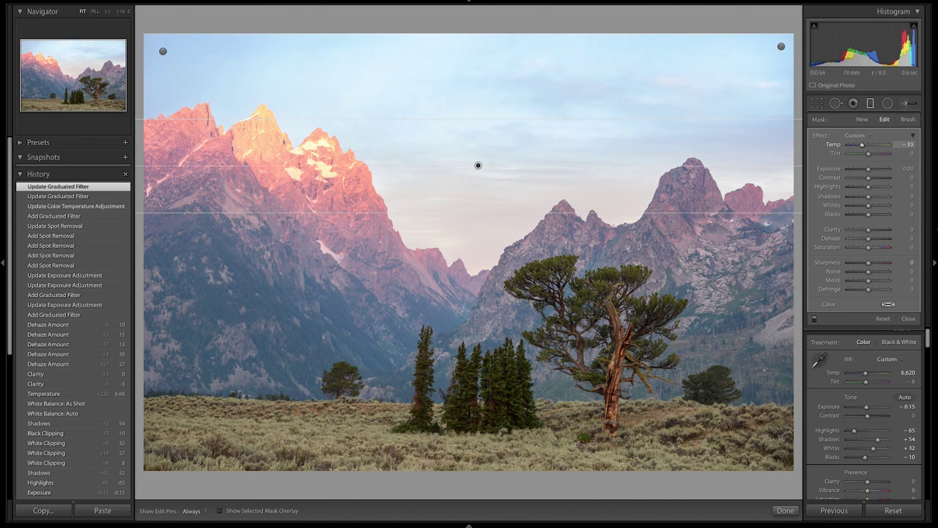
{"action": "type", "text": "-24"}
{"action": "key", "text": "Return"}
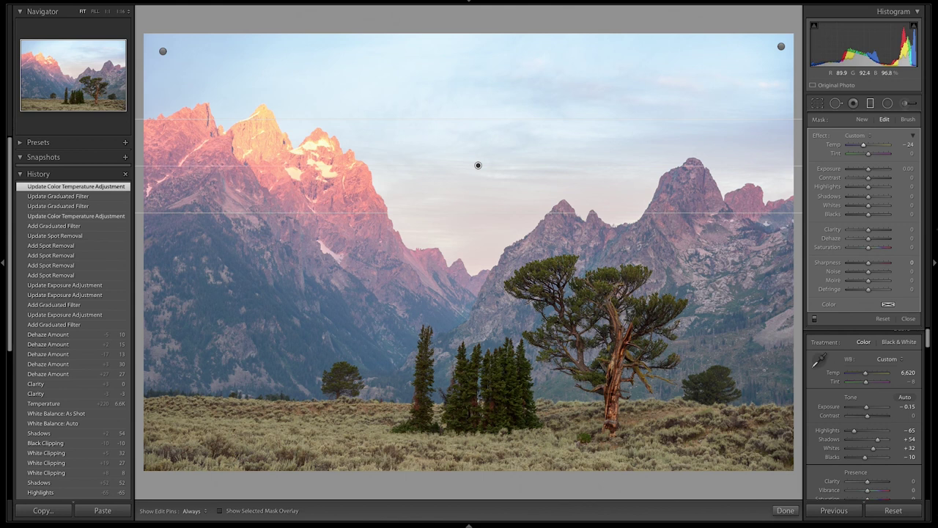
{"action": "left_click", "coordinate": [909, 145]}
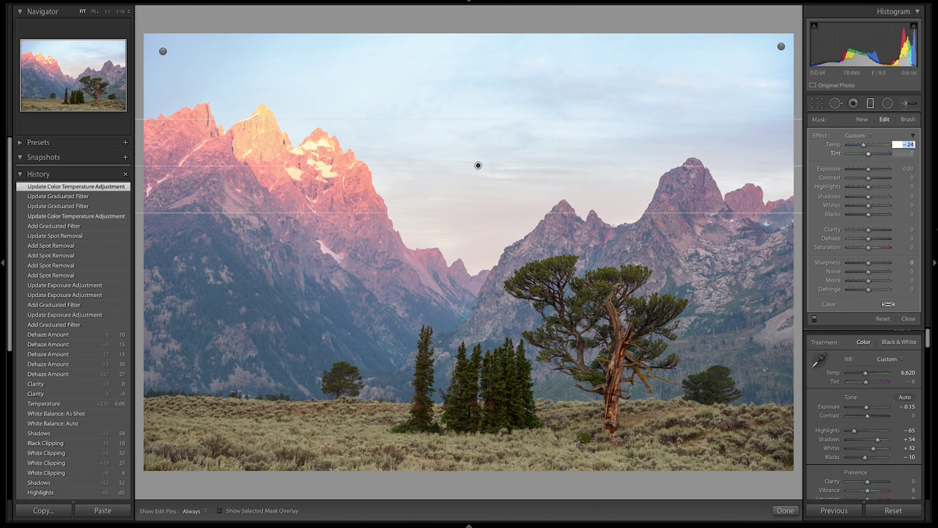
{"action": "type", "text": "-15"}
{"action": "key", "text": "Return"}
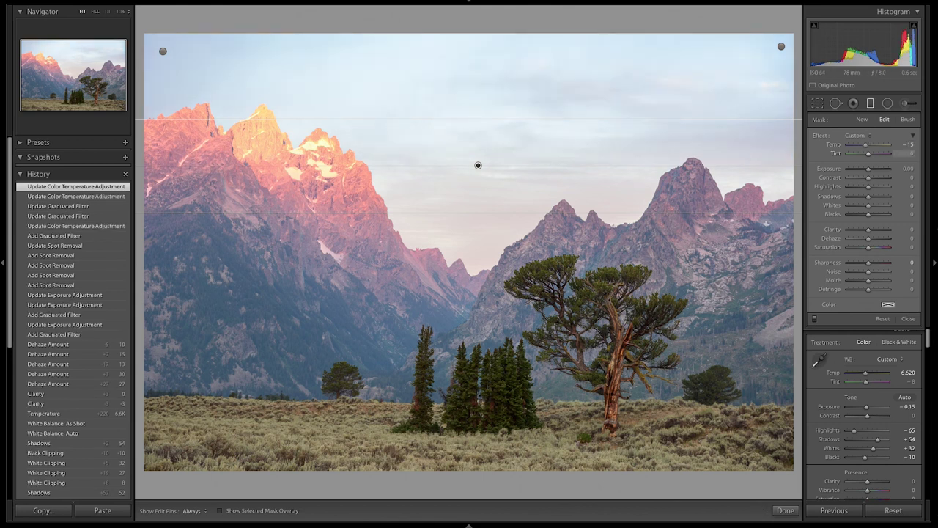
- Try a blue color tint of hue 230 on the sky filter, return its saturation to 0%, and close the filter
{"action": "left_click", "coordinate": [888, 305]}
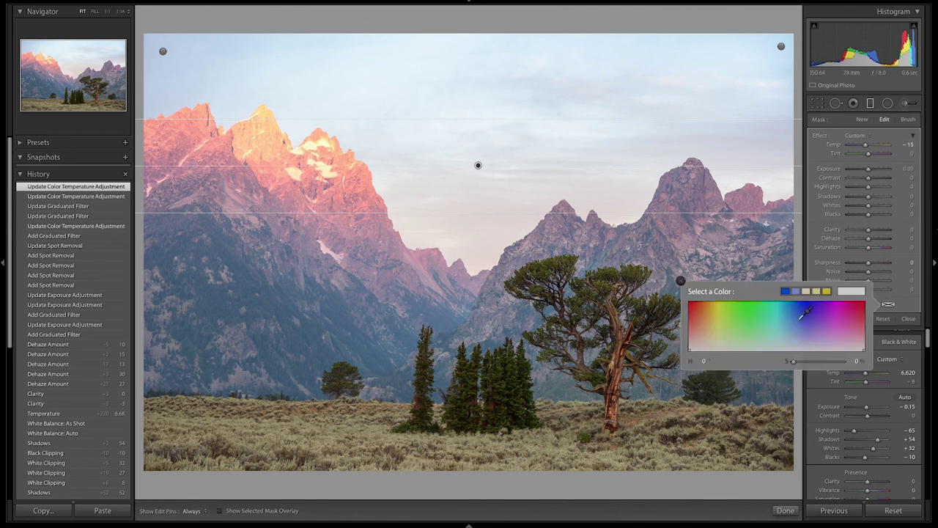
{"action": "left_click", "coordinate": [796, 292]}
{"action": "mouse_move", "coordinate": [819, 363]}
{"action": "left_mouse_down"}
{"action": "mouse_move", "coordinate": [840, 361]}
{"action": "mouse_move", "coordinate": [799, 362]}
{"action": "mouse_move", "coordinate": [811, 361]}
{"action": "left_mouse_up"}
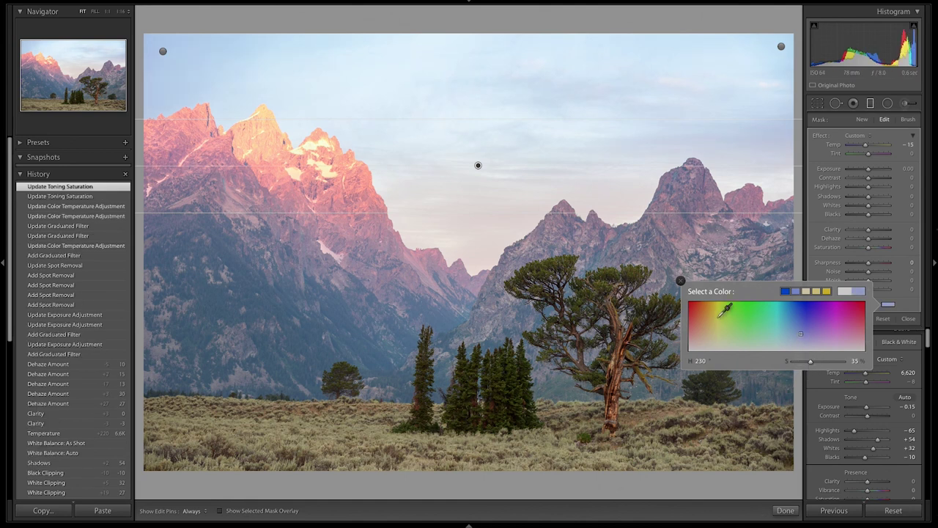
{"action": "left_click_drag", "start_coordinate": [810, 367], "coordinate": [802, 361]}
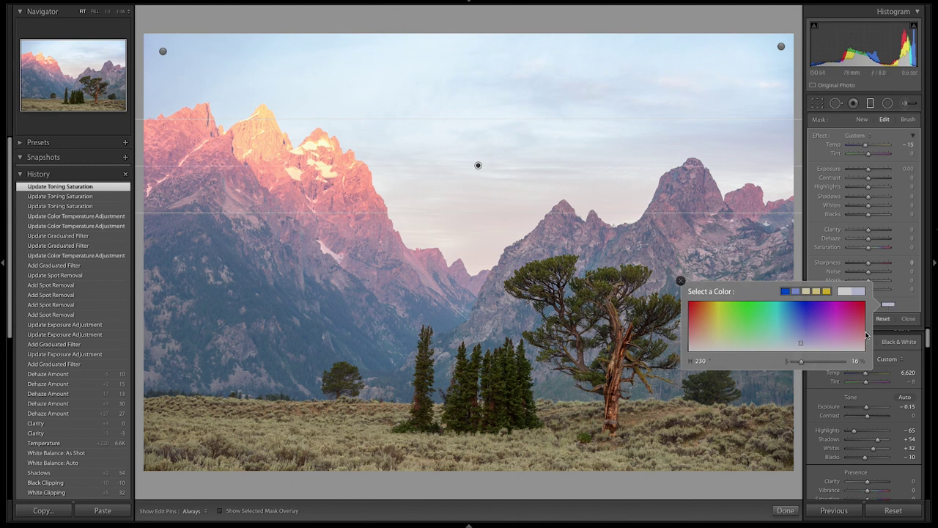
{"action": "left_click_drag", "start_coordinate": [802, 363], "coordinate": [793, 362]}
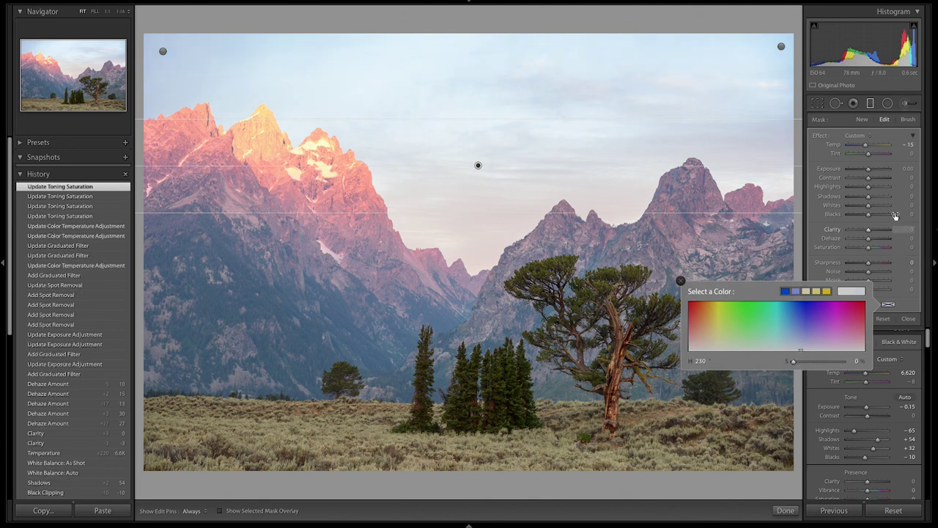
{"action": "left_click", "coordinate": [911, 308]}
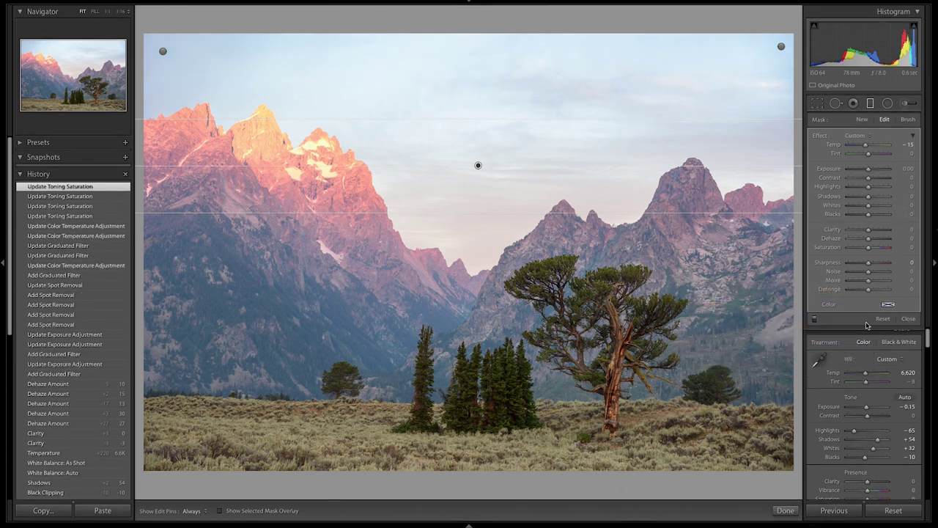
{"action": "left_click", "coordinate": [909, 320]}
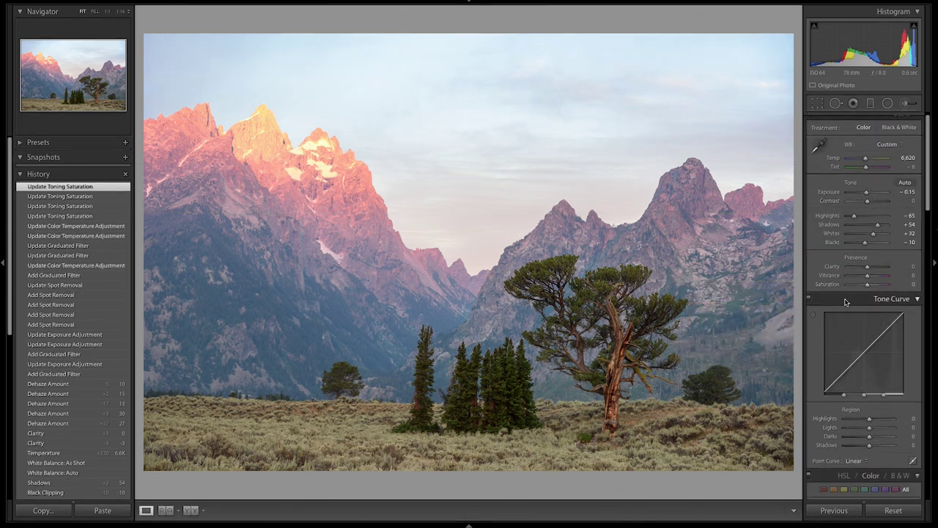
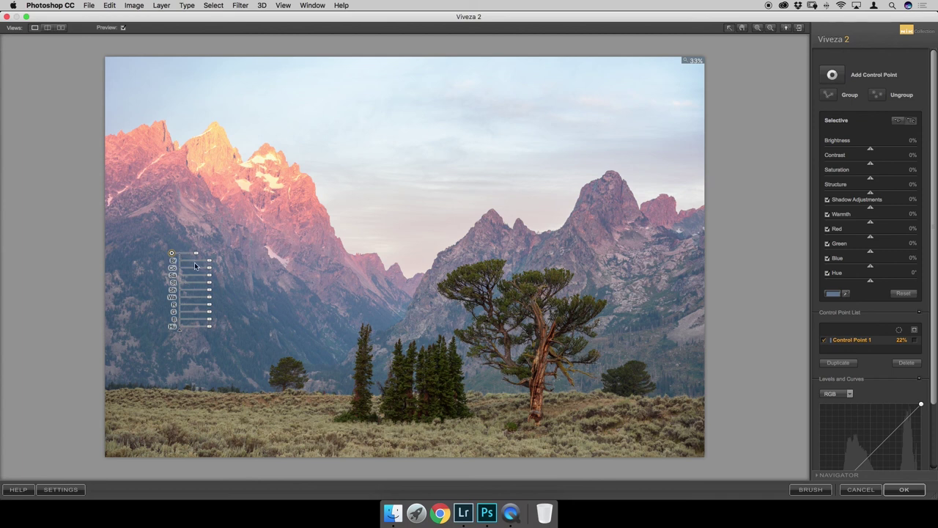
- Set the Viveza control point on the shadowed slope below the sunlit peaks to brightness −10%, contrast 29% and blue −10%
{"action": "left_click_drag", "start_coordinate": [209, 262], "coordinate": [209, 262]}
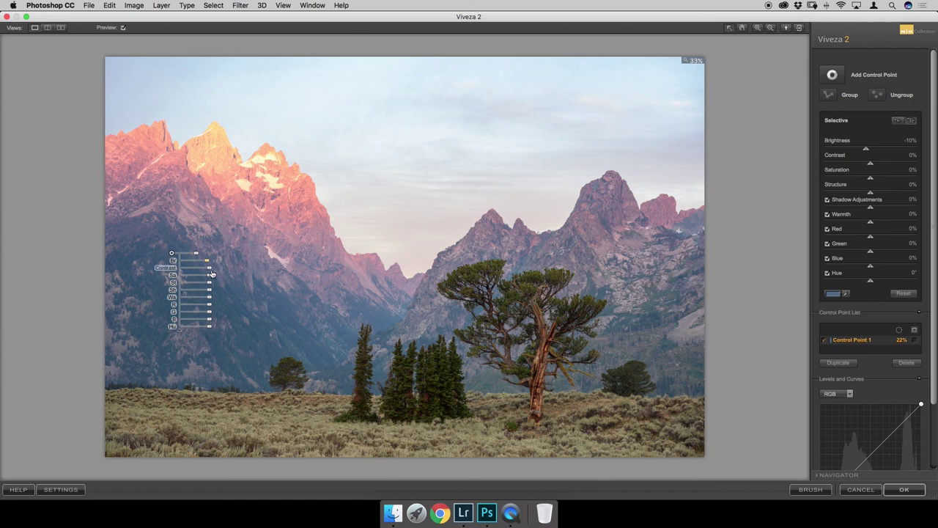
{"action": "left_click_drag", "start_coordinate": [210, 271], "coordinate": [227, 269]}
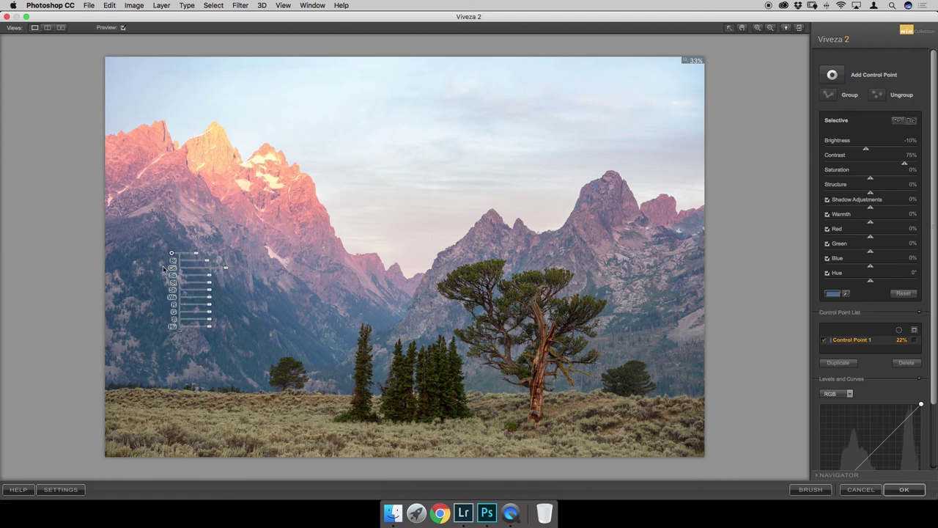
{"action": "left_click_drag", "start_coordinate": [227, 270], "coordinate": [216, 271]}
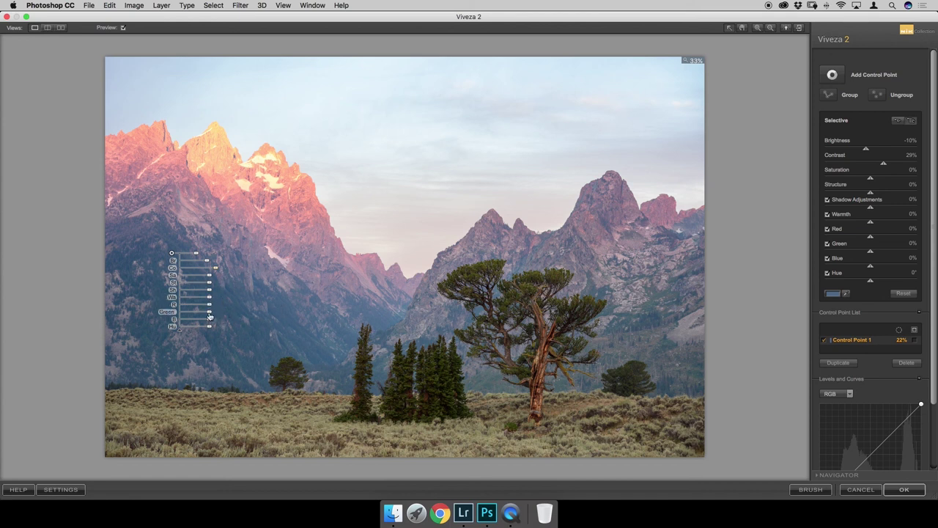
{"action": "left_click_drag", "start_coordinate": [211, 323], "coordinate": [203, 321]}
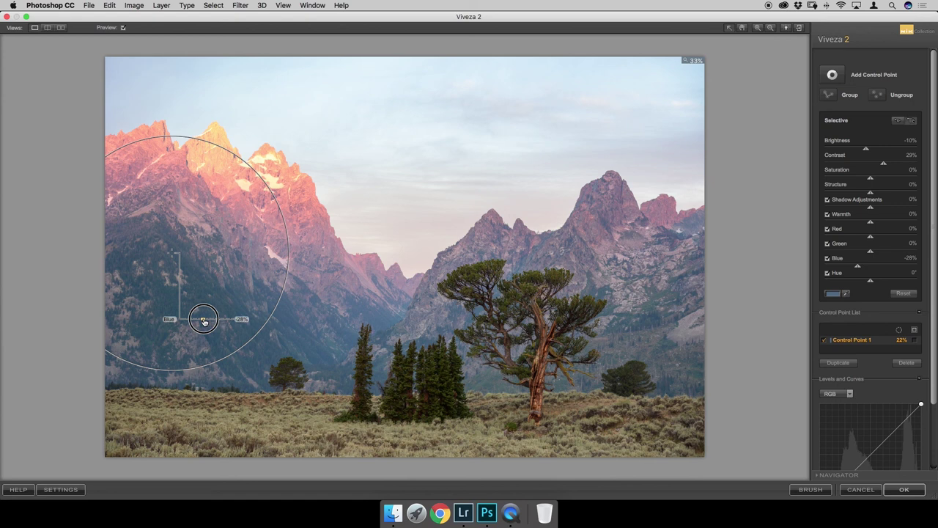
{"action": "left_click_drag", "start_coordinate": [204, 321], "coordinate": [203, 322]}
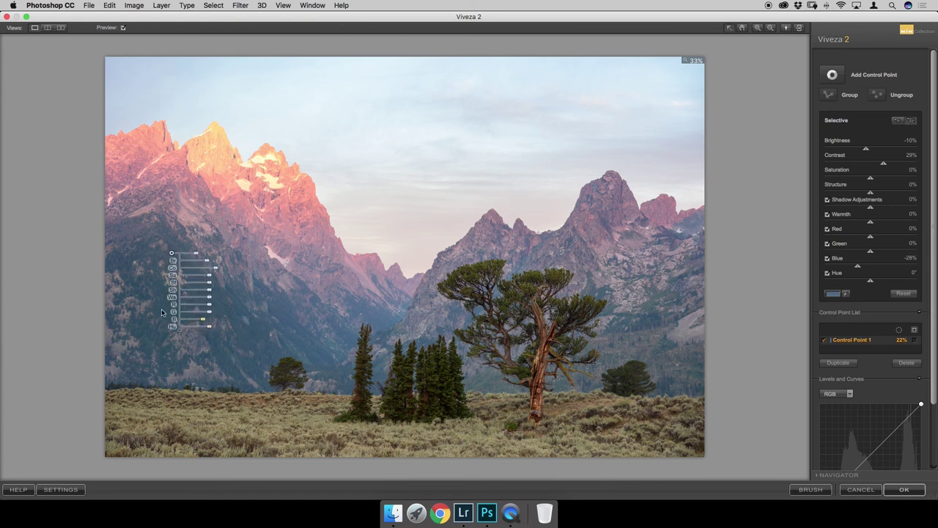
{"action": "left_click_drag", "start_coordinate": [203, 320], "coordinate": [208, 321]}
- Compare the photo with and without the shadowed slope's control point adjustment
{"action": "left_click", "coordinate": [124, 28]}
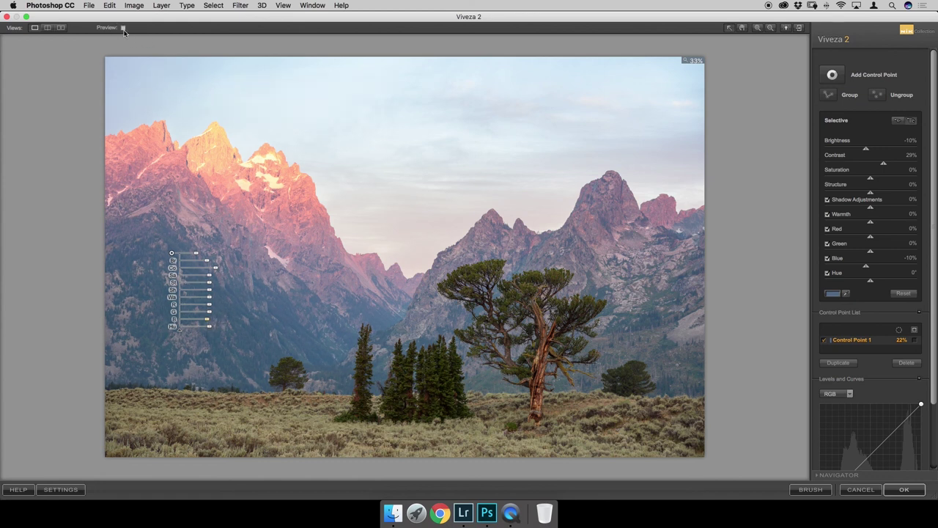
{"action": "left_click", "coordinate": [123, 28]}
{"action": "left_click", "coordinate": [124, 28]}
{"action": "left_click", "coordinate": [123, 28]}
{"action": "left_click", "coordinate": [123, 28]}
{"action": "left_click", "coordinate": [124, 28]}
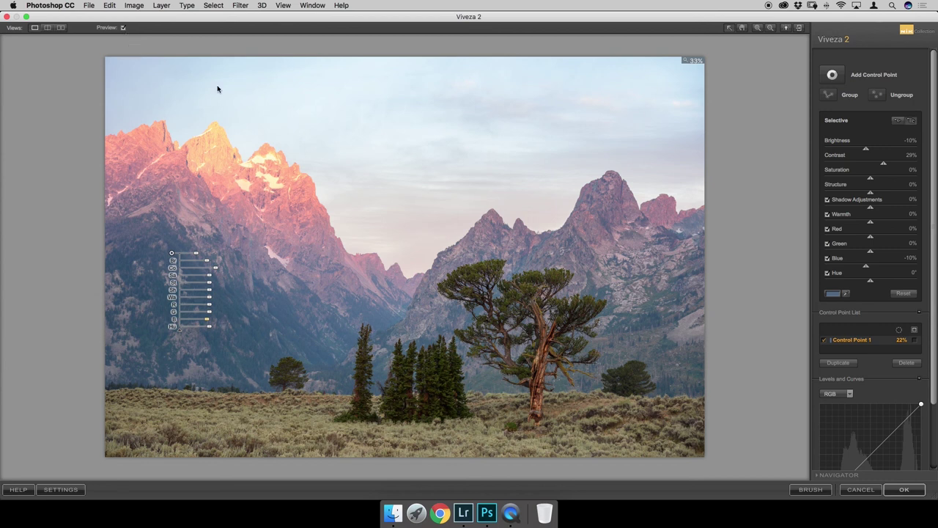
- Duplicate the control point onto the slope above the small lone tree and onto the valley above the tall pine, sized 19% and 18%
{"action": "left_click", "coordinate": [838, 363]}
{"action": "left_click_drag", "start_coordinate": [179, 259], "coordinate": [262, 289]}
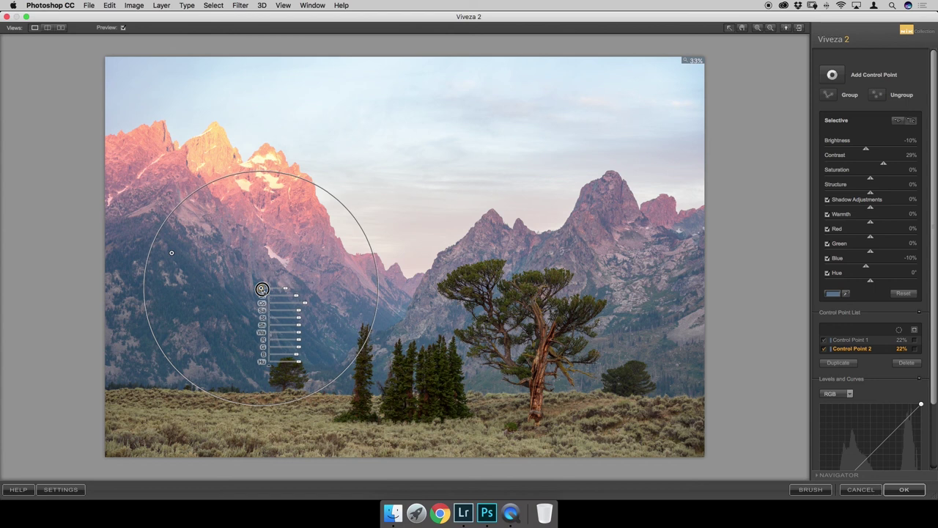
{"action": "left_click_drag", "start_coordinate": [288, 290], "coordinate": [283, 291]}
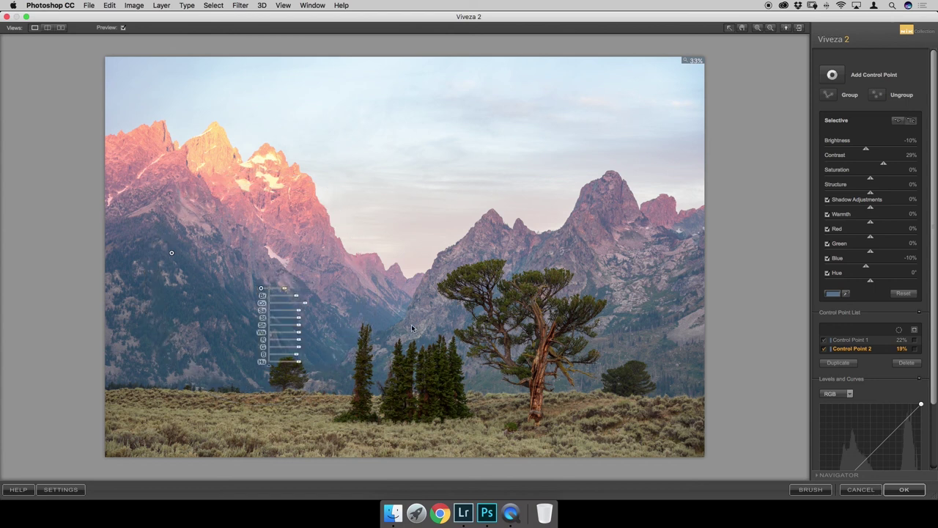
{"action": "left_click", "coordinate": [838, 363]}
{"action": "left_click_drag", "start_coordinate": [270, 297], "coordinate": [380, 309]}
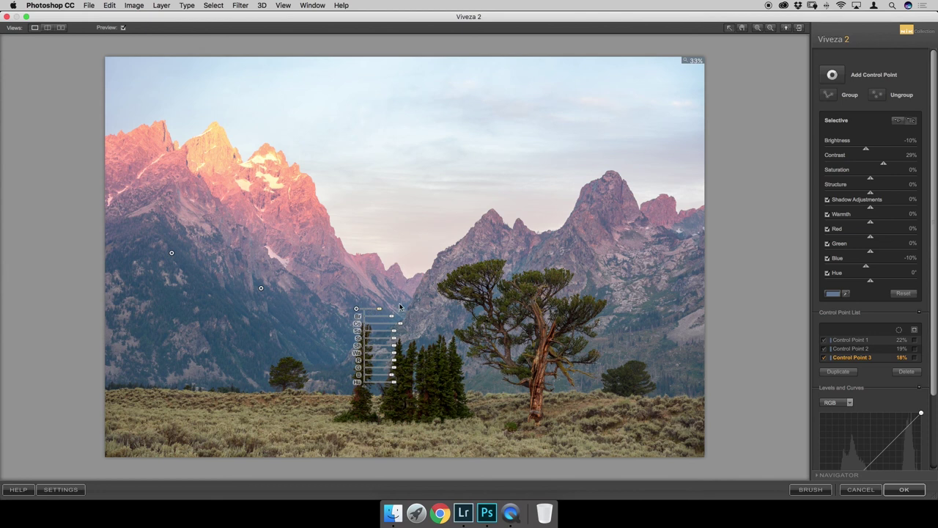
- Duplicate the control point twice more, onto the slopes on either side of the big gnarled tree, each sized 21%
{"action": "left_click", "coordinate": [838, 371]}
{"action": "left_click_drag", "start_coordinate": [364, 313], "coordinate": [485, 316]}
{"action": "left_click", "coordinate": [838, 380]}
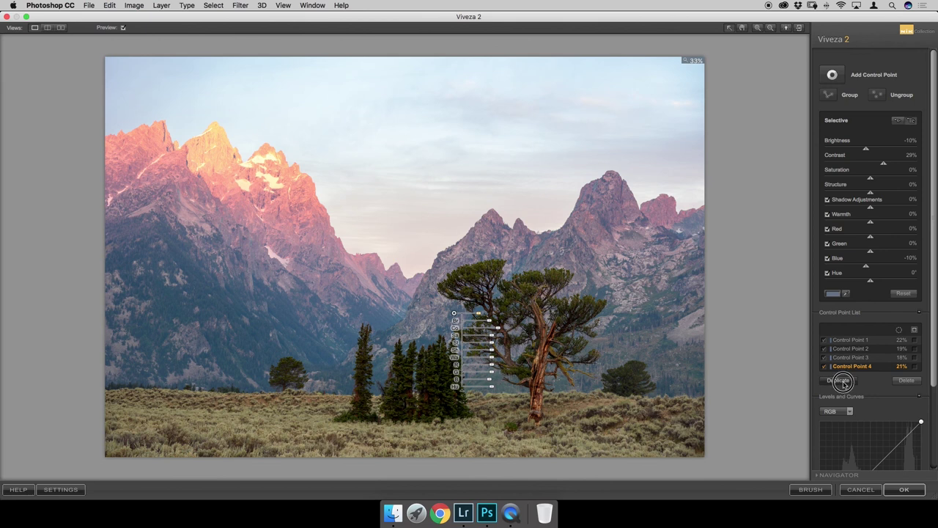
{"action": "left_click_drag", "start_coordinate": [462, 320], "coordinate": [627, 294]}
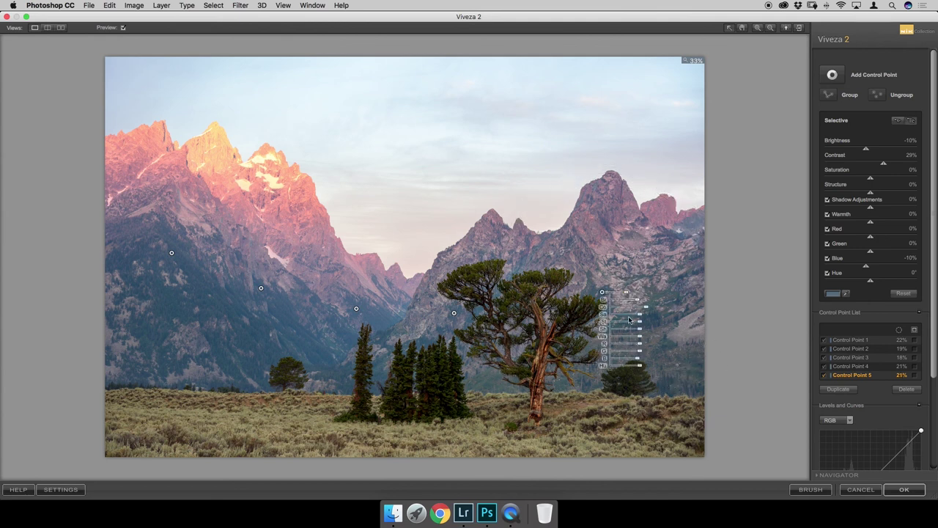
{"action": "left_click", "coordinate": [838, 389]}
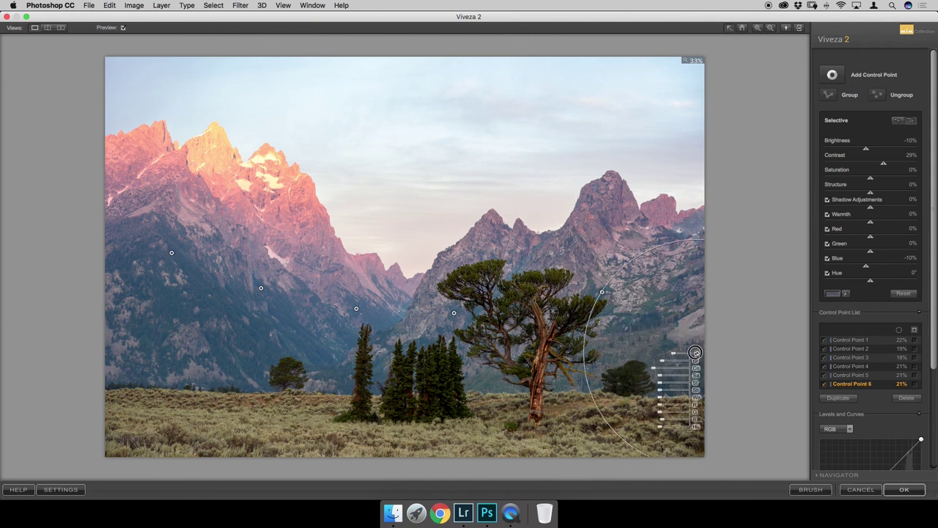
{"action": "left_click", "coordinate": [682, 302]}
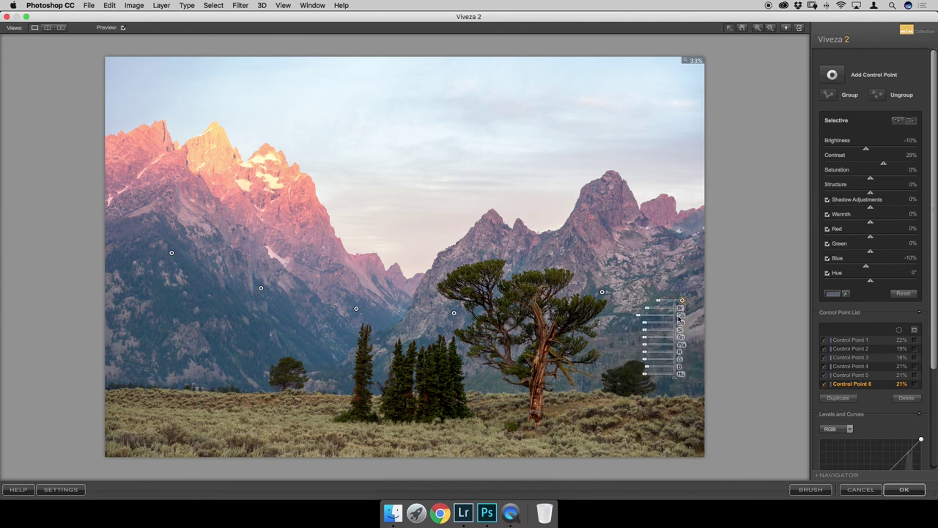
{"action": "key", "text": "Delete"}
- Enlarge the control point on the mountainside behind the big tree to 23% and compare the photo with and without all adjustments
{"action": "left_click", "coordinate": [603, 294]}
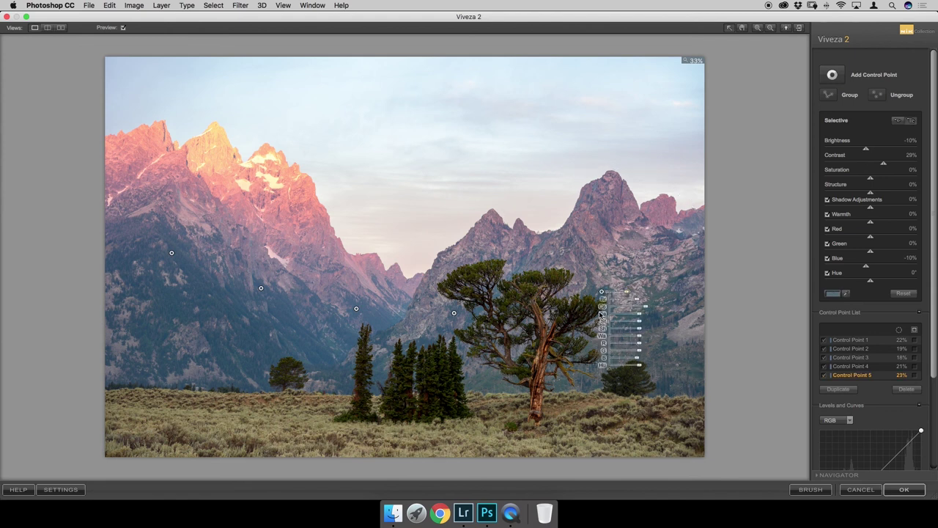
{"action": "left_click", "coordinate": [123, 28]}
{"action": "left_click", "coordinate": [124, 28]}
{"action": "left_click", "coordinate": [123, 28]}
{"action": "left_click", "coordinate": [123, 28]}
{"action": "left_click", "coordinate": [124, 28]}
{"action": "left_click", "coordinate": [123, 28]}
{"action": "left_click", "coordinate": [123, 28]}
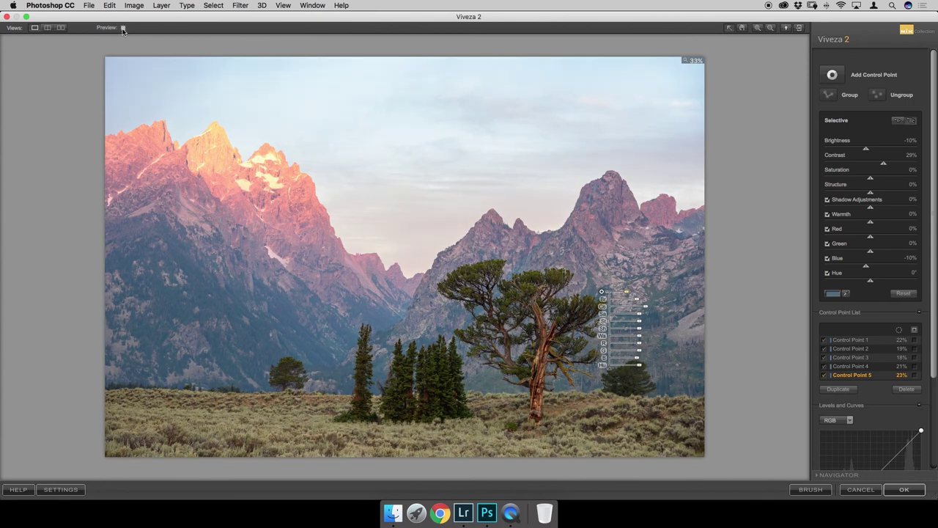
{"action": "left_click", "coordinate": [123, 28]}
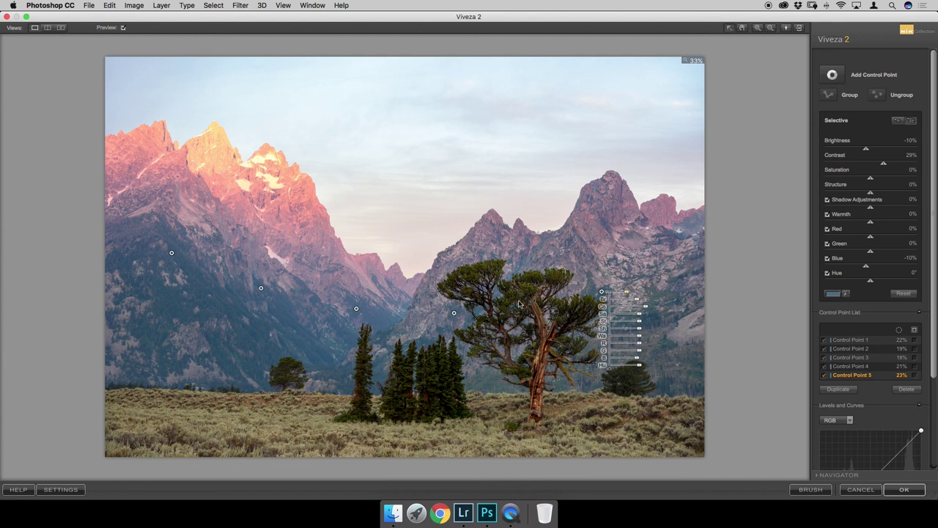
- Add neutral control points on the small lone tree and on the pine cluster, sized 4% and 9%
{"action": "left_click", "coordinate": [455, 314]}
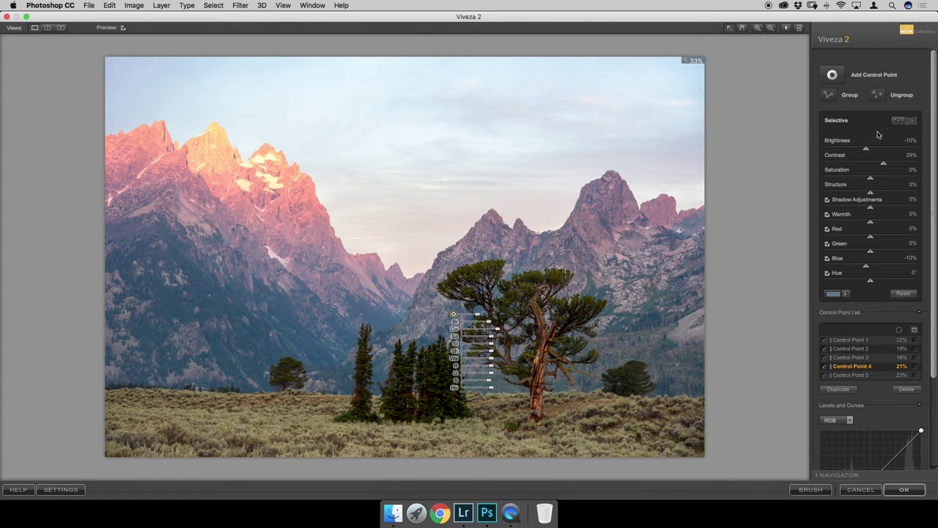
{"action": "left_click", "coordinate": [833, 77]}
{"action": "left_click", "coordinate": [287, 374]}
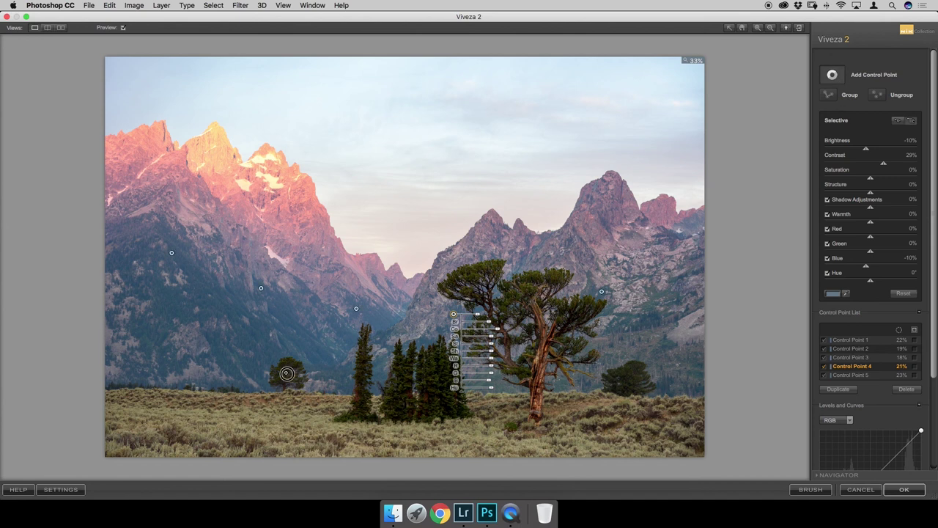
{"action": "mouse_move", "coordinate": [313, 378]}
{"action": "left_mouse_down"}
{"action": "mouse_move", "coordinate": [339, 378]}
{"action": "mouse_move", "coordinate": [307, 375]}
{"action": "left_mouse_up"}
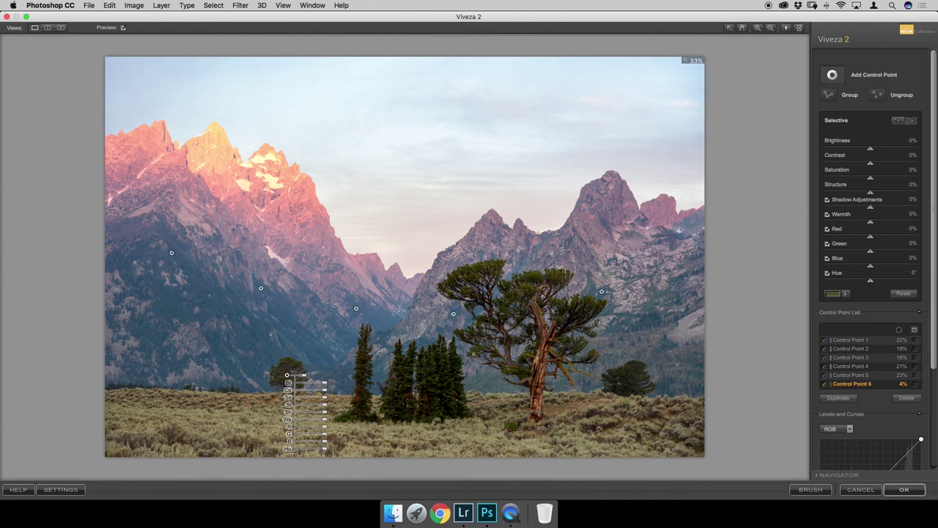
{"action": "left_click", "coordinate": [433, 385]}
{"action": "left_click_drag", "start_coordinate": [462, 387], "coordinate": [429, 387]}
- Add a neutral 3% control point near the tall pine's top and duplicate it onto the tree's middle and base
{"action": "left_click", "coordinate": [834, 75]}
{"action": "left_click", "coordinate": [365, 362]}
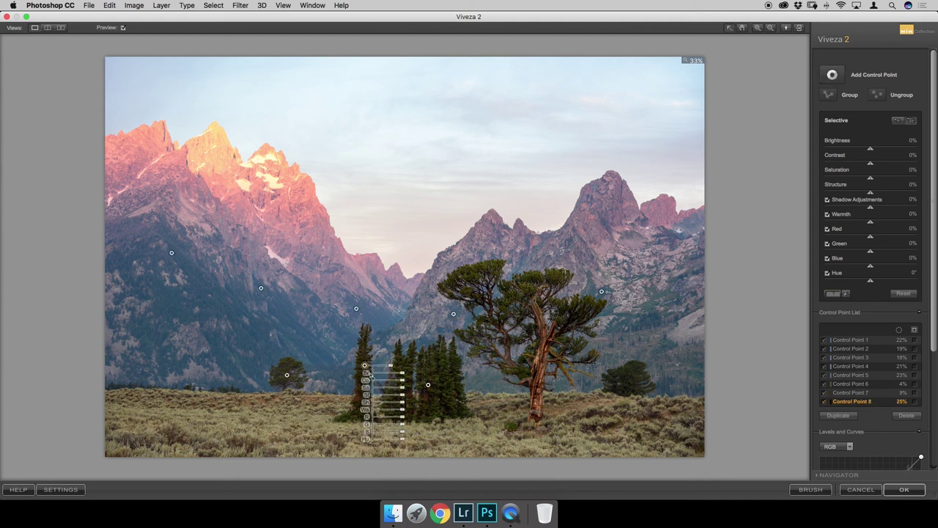
{"action": "mouse_move", "coordinate": [390, 368]}
{"action": "left_mouse_down"}
{"action": "mouse_move", "coordinate": [402, 367]}
{"action": "mouse_move", "coordinate": [374, 367]}
{"action": "left_mouse_up"}
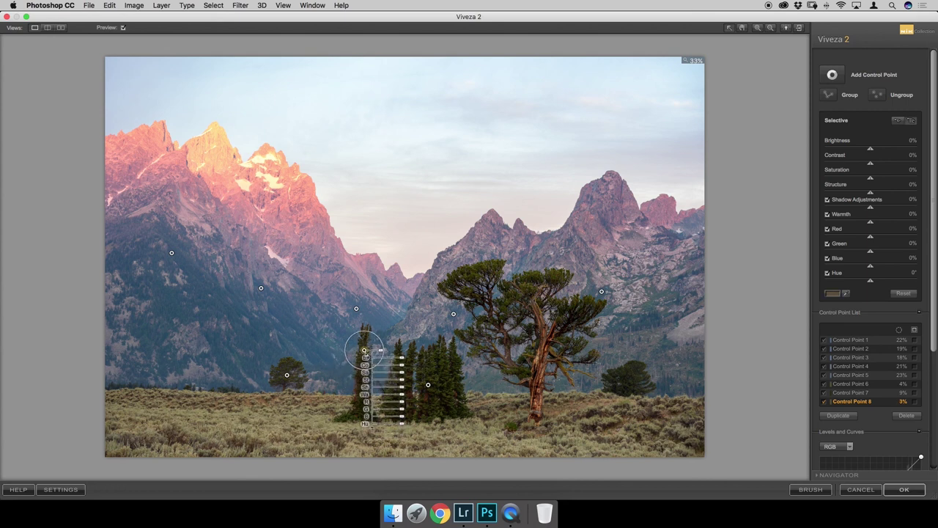
{"action": "left_click_drag", "start_coordinate": [365, 357], "coordinate": [363, 349]}
{"action": "left_click", "coordinate": [838, 415]}
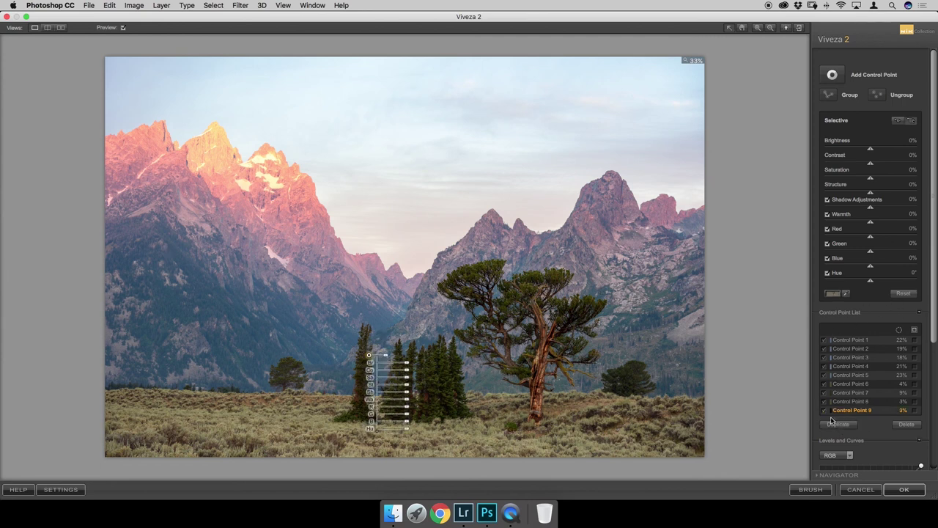
{"action": "left_click_drag", "start_coordinate": [370, 374], "coordinate": [364, 387]}
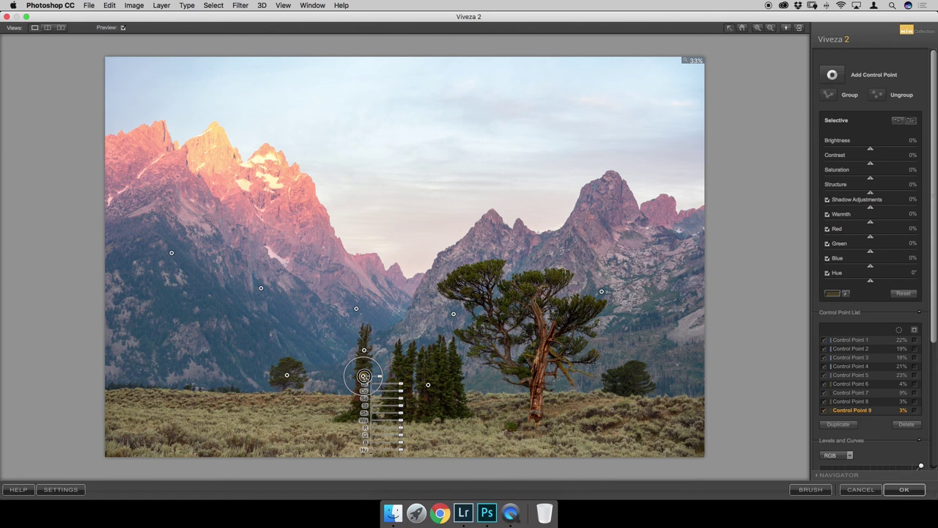
{"action": "left_click", "coordinate": [838, 424]}
{"action": "left_click_drag", "start_coordinate": [367, 377], "coordinate": [361, 407]}
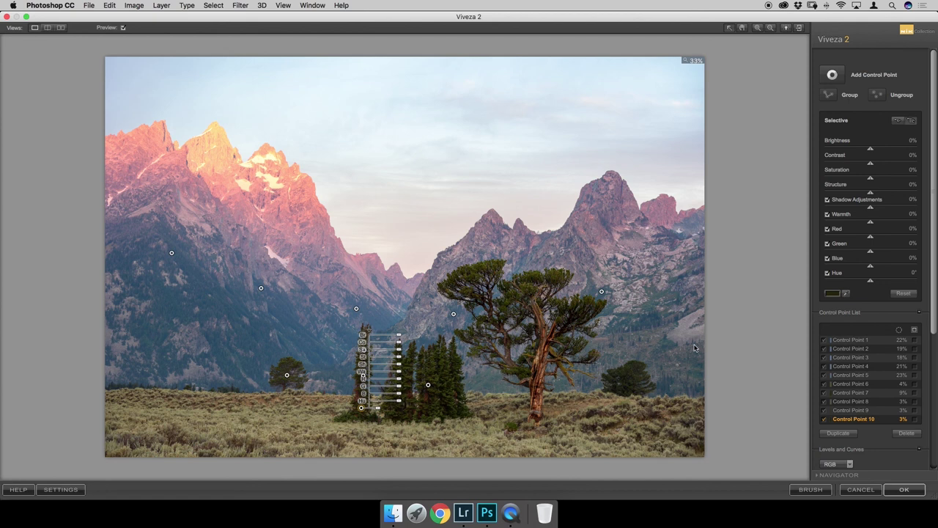
- Add a neutral control point sized 6% on the big gnarled tree's upper-left foliage
{"action": "left_click", "coordinate": [836, 75]}
{"action": "left_click", "coordinate": [474, 273]}
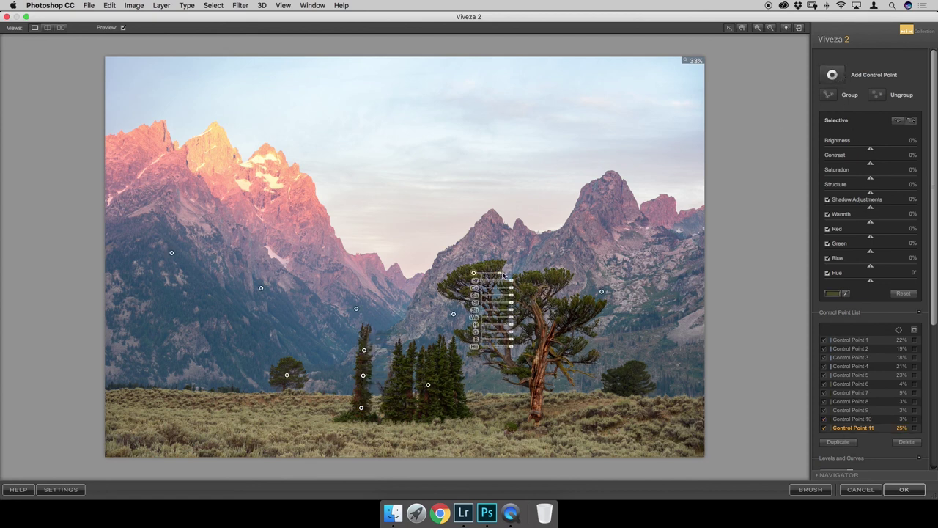
{"action": "left_click_drag", "start_coordinate": [504, 274], "coordinate": [482, 273]}
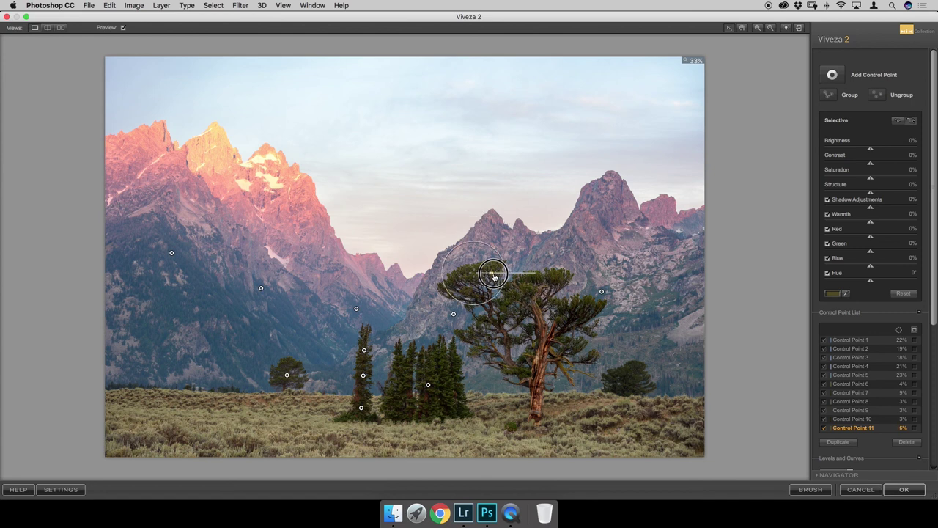
- Add a neutral 14% control point at the top of the gnarled tree's trunk and a 6% duplicate on its right-hand foliage
{"action": "left_click", "coordinate": [832, 75]}
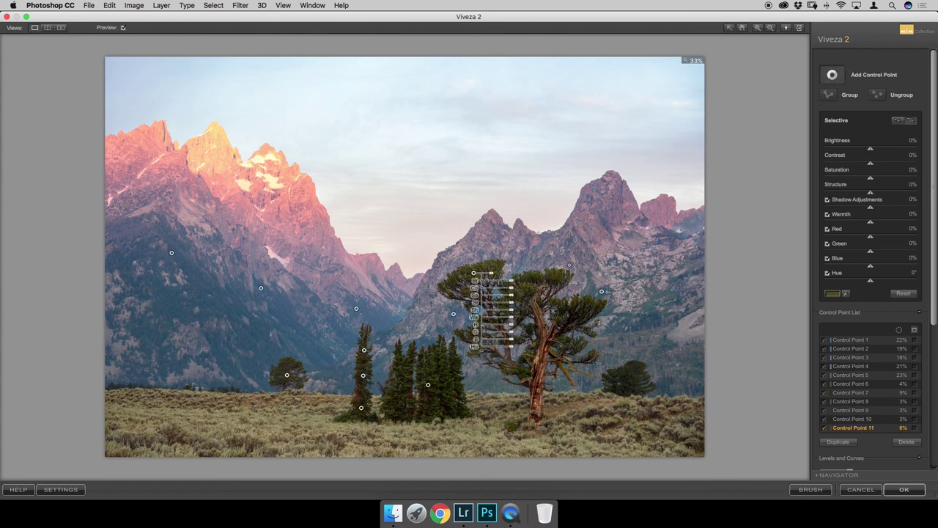
{"action": "left_click", "coordinate": [585, 317]}
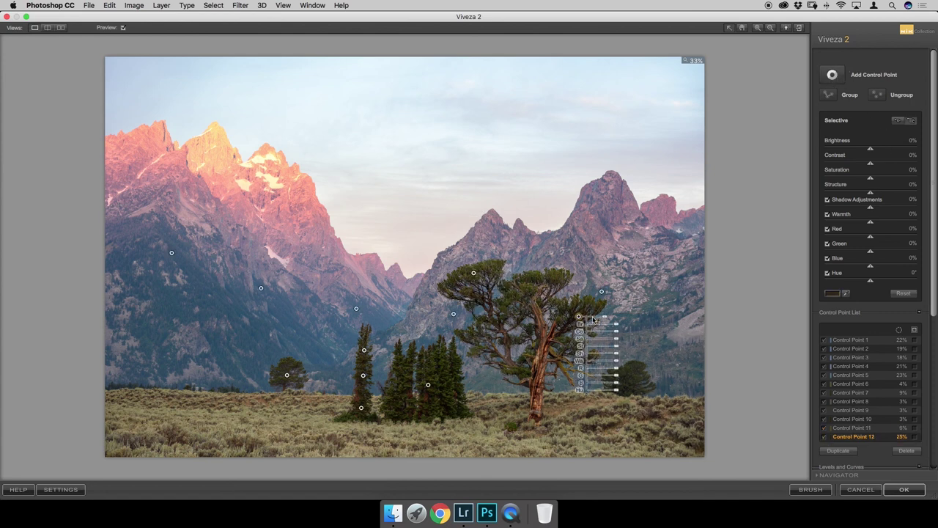
{"action": "left_click_drag", "start_coordinate": [604, 320], "coordinate": [537, 311]}
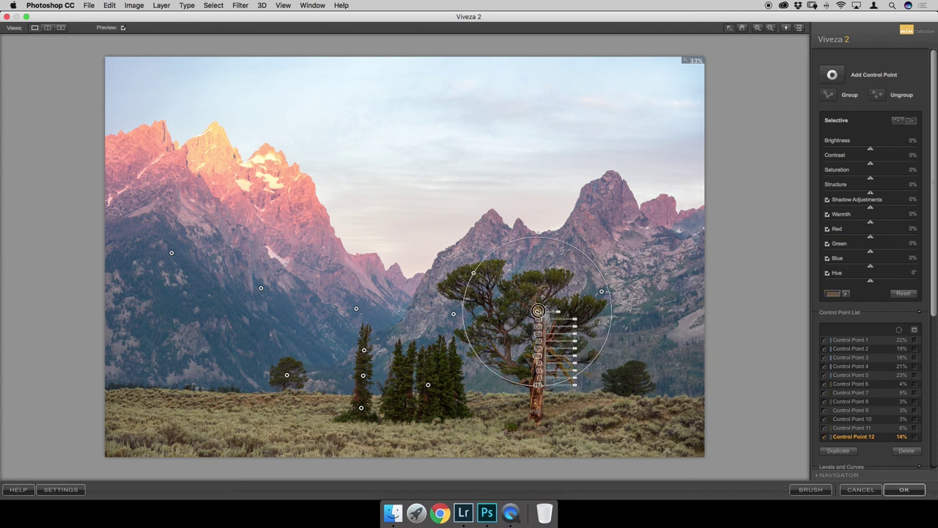
{"action": "mouse_move", "coordinate": [560, 315]}
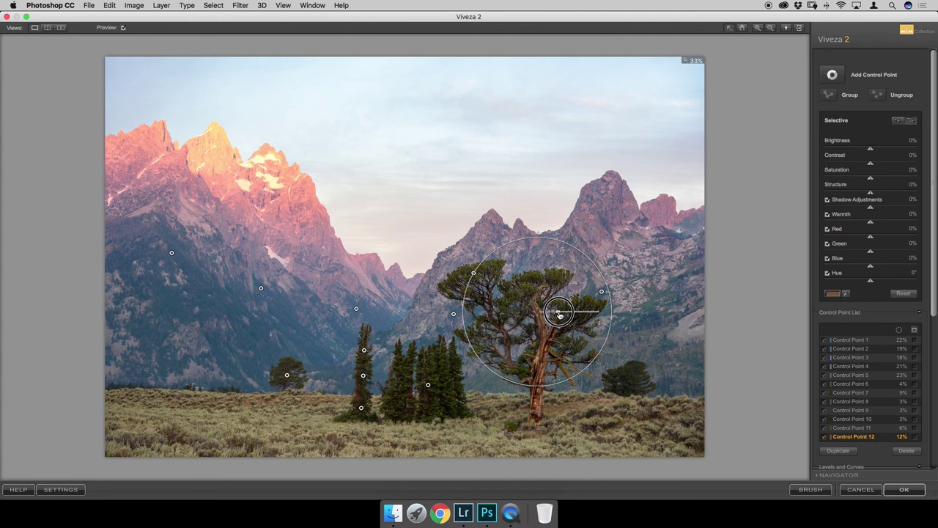
{"action": "left_click", "coordinate": [838, 450]}
{"action": "left_click_drag", "start_coordinate": [543, 316], "coordinate": [601, 310]}
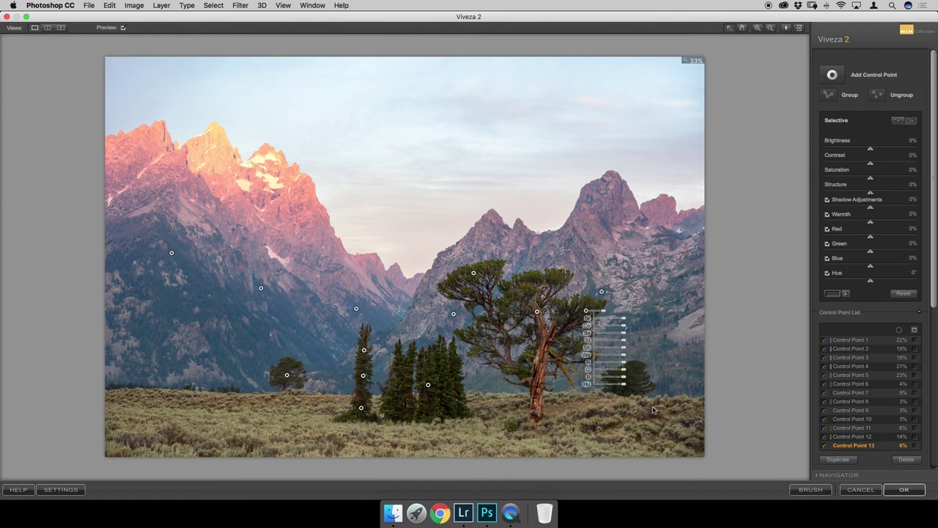
- Compare the photo repeatedly with and without the combined mountain and tree control point adjustments
{"action": "left_click", "coordinate": [123, 28]}
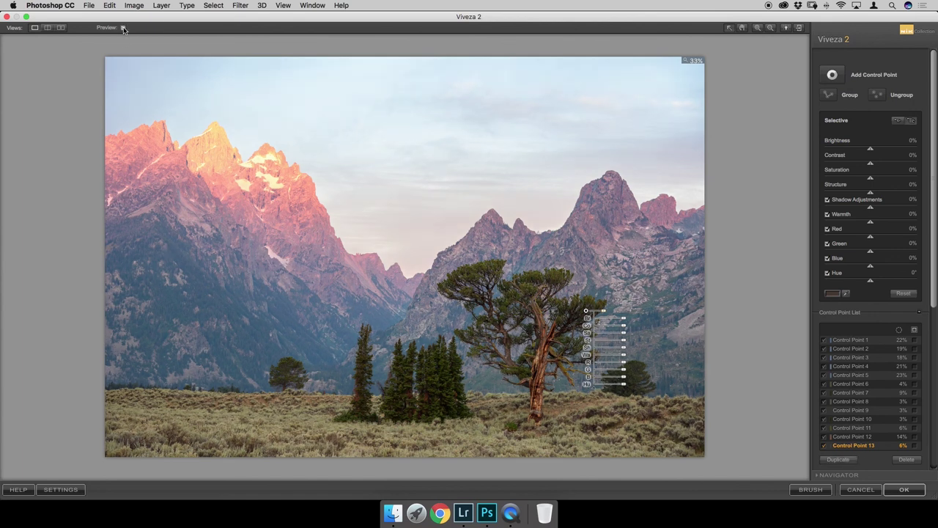
{"action": "left_click", "coordinate": [124, 28]}
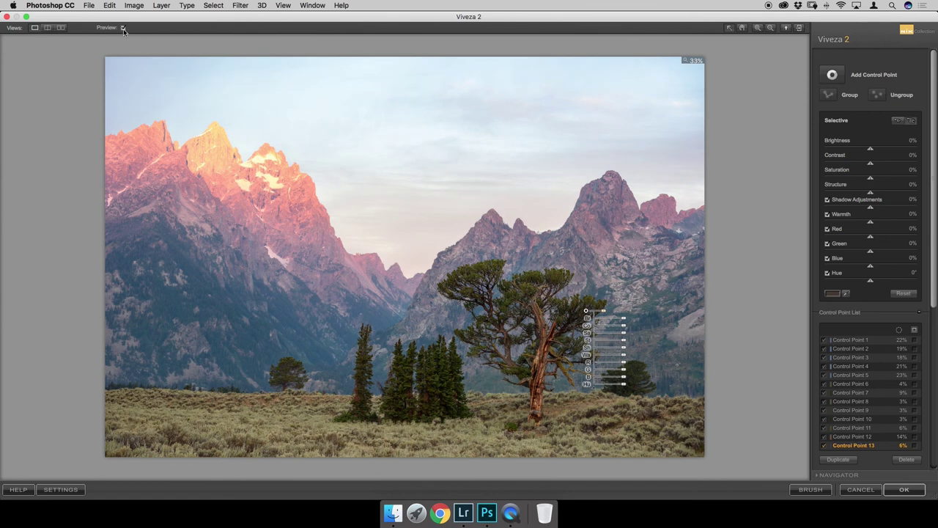
{"action": "left_click", "coordinate": [123, 28]}
{"action": "left_click", "coordinate": [123, 28]}
{"action": "mouse_move", "coordinate": [327, 86]}
{"action": "left_click", "coordinate": [123, 28]}
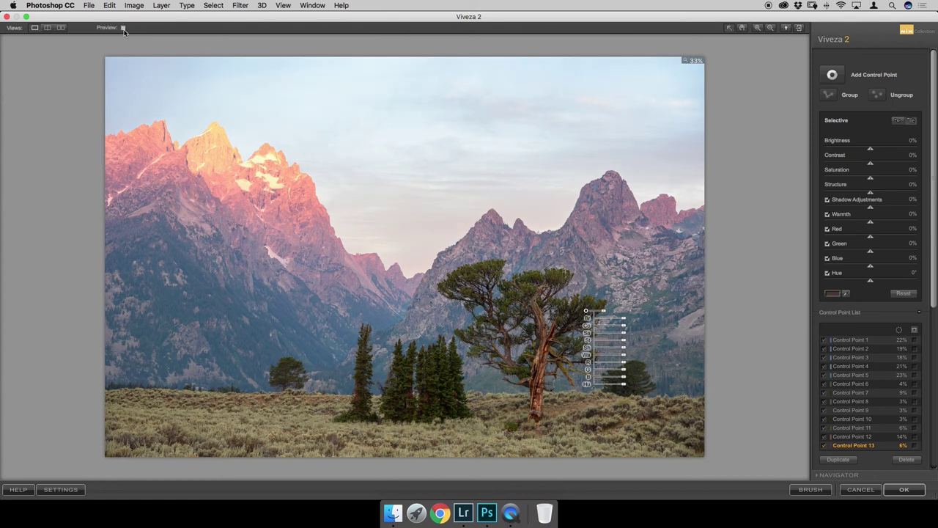
{"action": "left_click", "coordinate": [123, 28]}
{"action": "left_click", "coordinate": [124, 28]}
{"action": "left_click", "coordinate": [123, 28]}
{"action": "left_click", "coordinate": [123, 28]}
{"action": "left_click", "coordinate": [123, 28]}
{"action": "left_click", "coordinate": [123, 27]}
{"action": "left_click", "coordinate": [124, 28]}
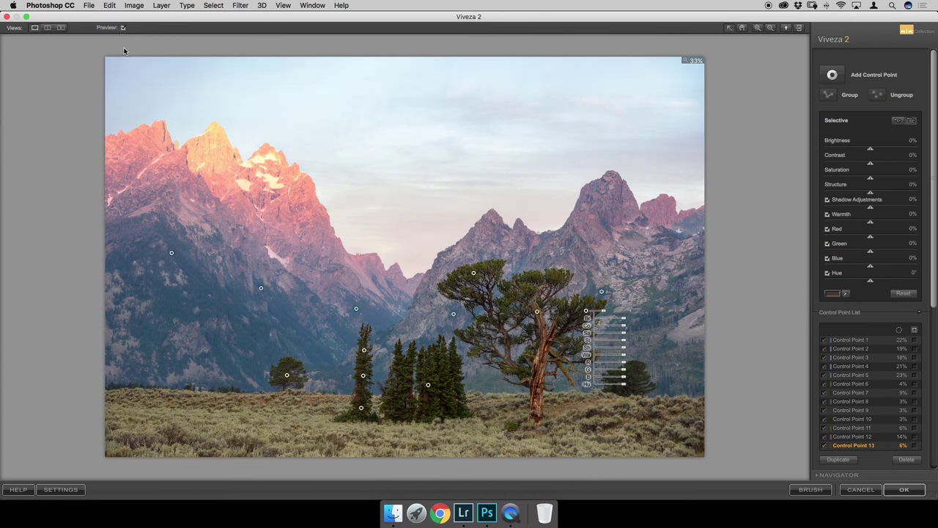
- Apply the Viveza 2 adjustments as a new layer and compare the photo with that layer hidden and shown
{"action": "left_click", "coordinate": [902, 489]}
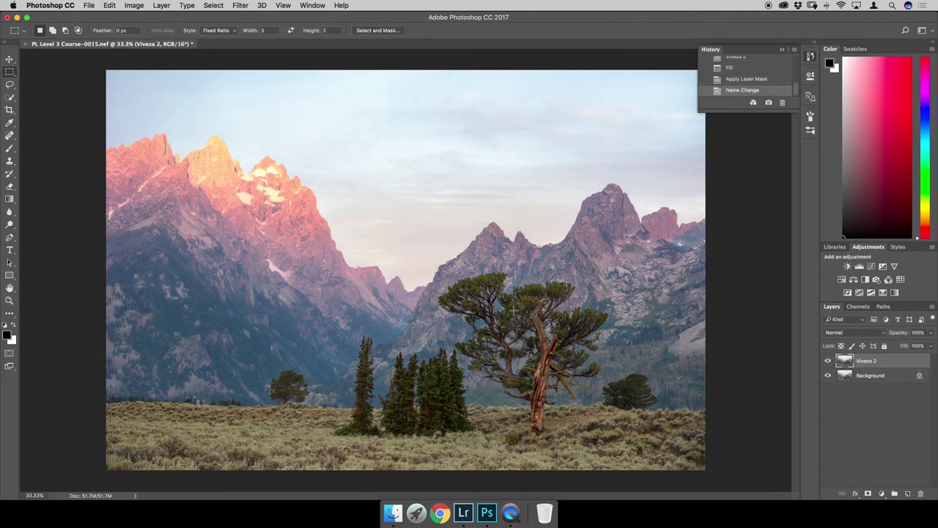
{"action": "left_click", "coordinate": [828, 361]}
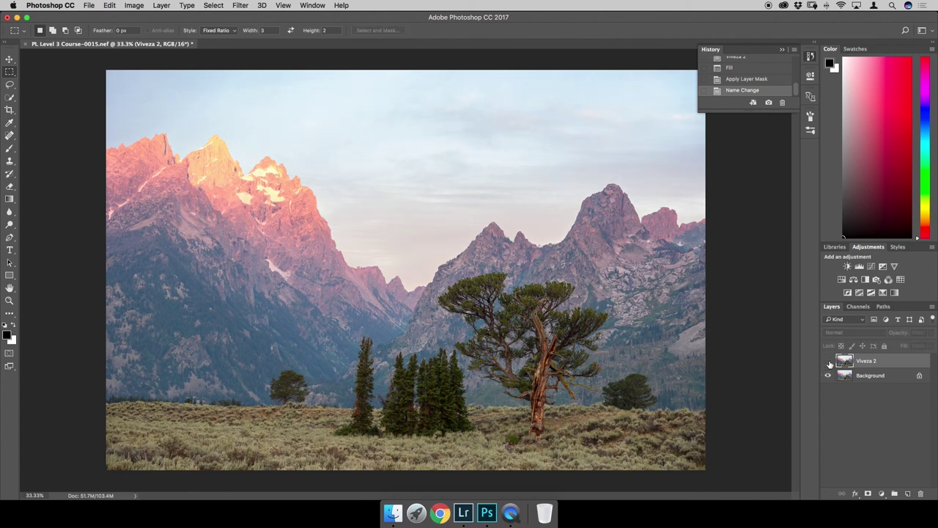
{"action": "left_click", "coordinate": [828, 361]}
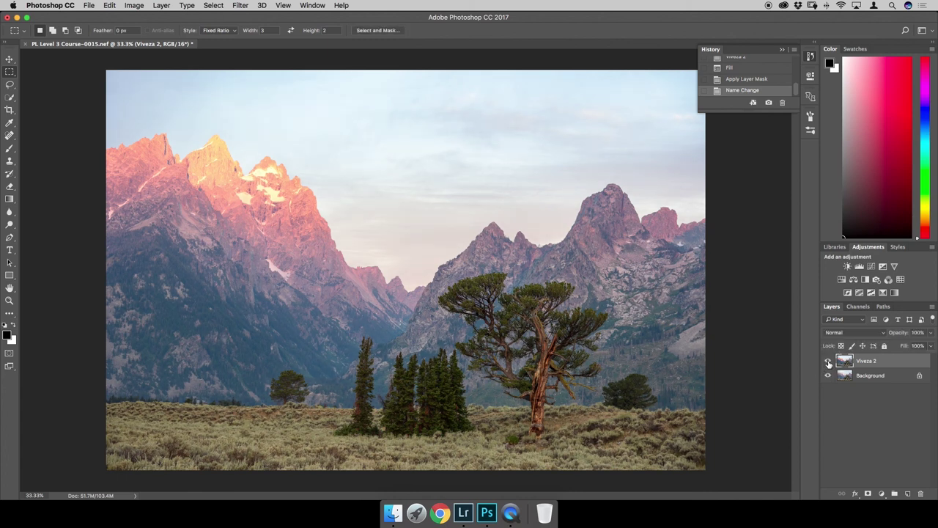
{"action": "left_click", "coordinate": [828, 361]}
{"action": "left_click", "coordinate": [828, 362]}
- Open Viveza 2 again on the adjusted layer and enlarge its window to fill the screen
{"action": "left_click", "coordinate": [241, 5]}
{"action": "mouse_move", "coordinate": [297, 226]}
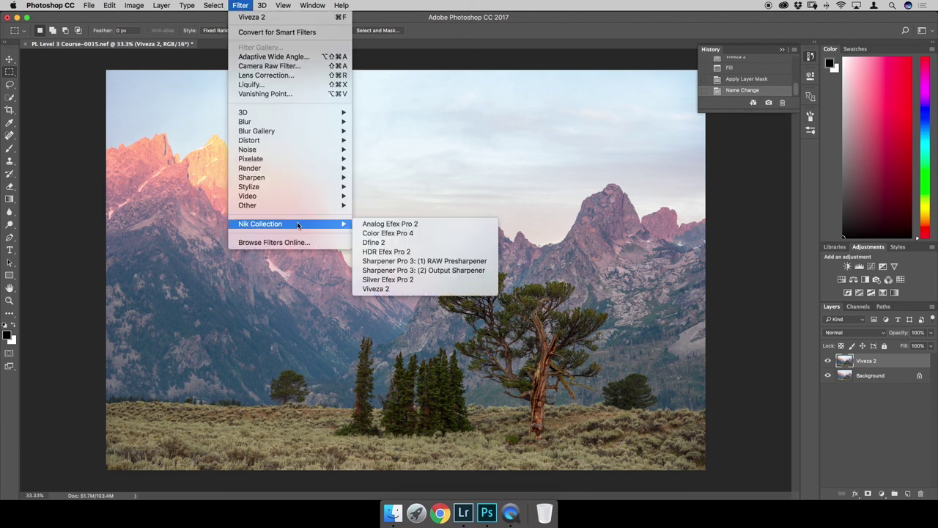
{"action": "left_click", "coordinate": [405, 291]}
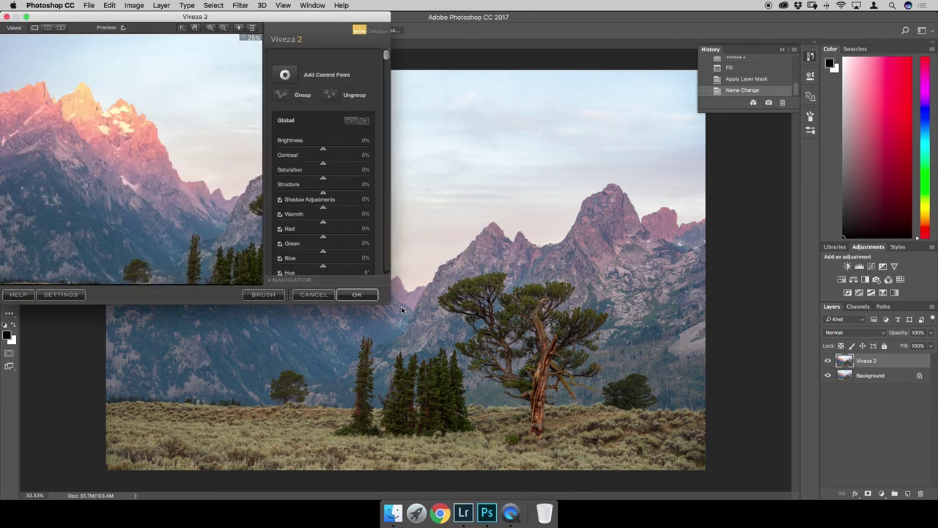
{"action": "left_click_drag", "start_coordinate": [388, 304], "coordinate": [935, 510]}
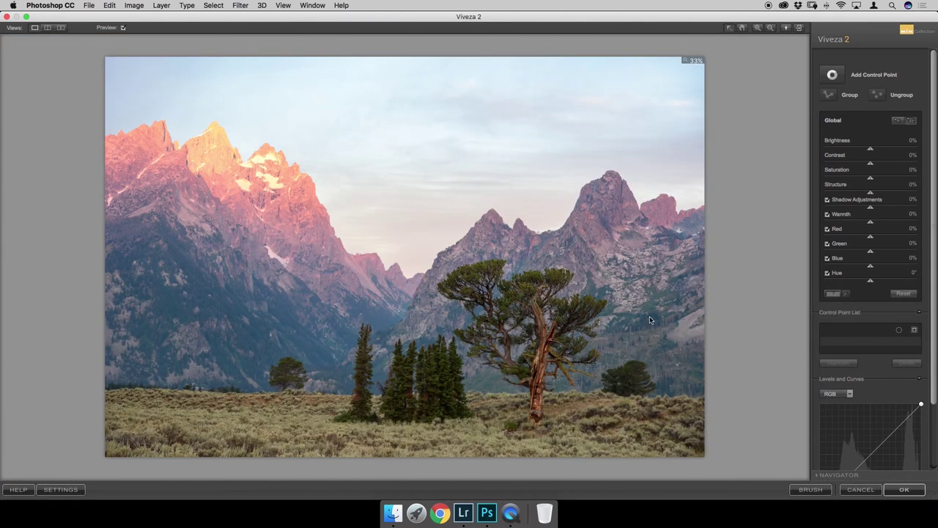
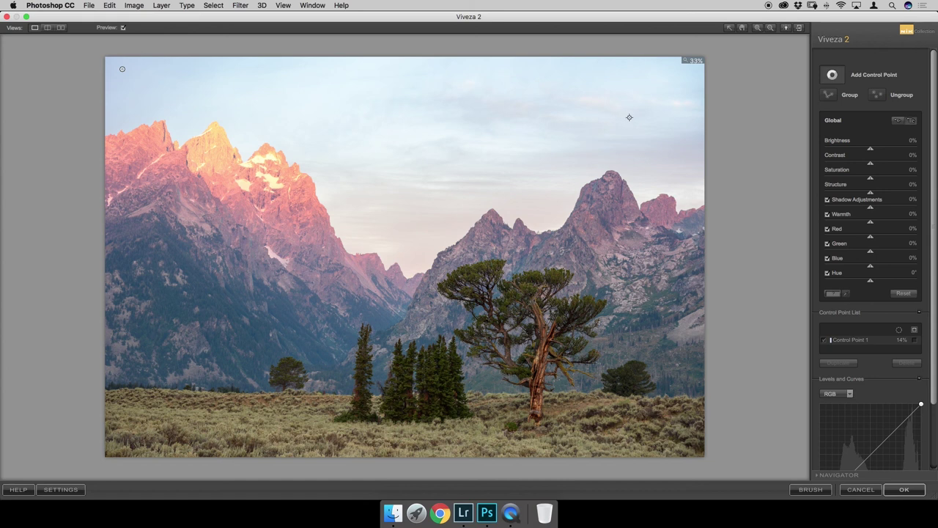
- Add a 15% control point in the sky above the central peaks with Brightness -8% and Structure 31%
{"action": "left_click", "coordinate": [458, 174]}
{"action": "left_click_drag", "start_coordinate": [483, 175], "coordinate": [482, 176]}
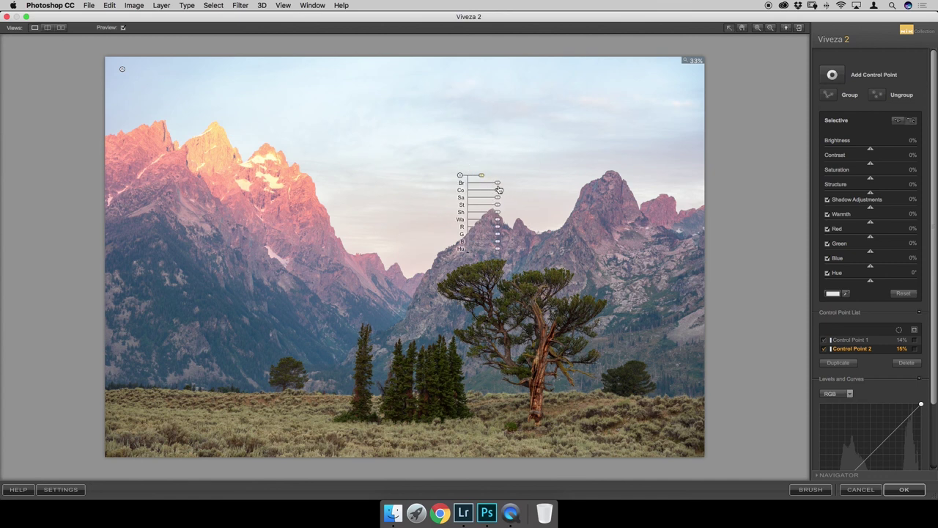
{"action": "left_click_drag", "start_coordinate": [498, 186], "coordinate": [498, 187]}
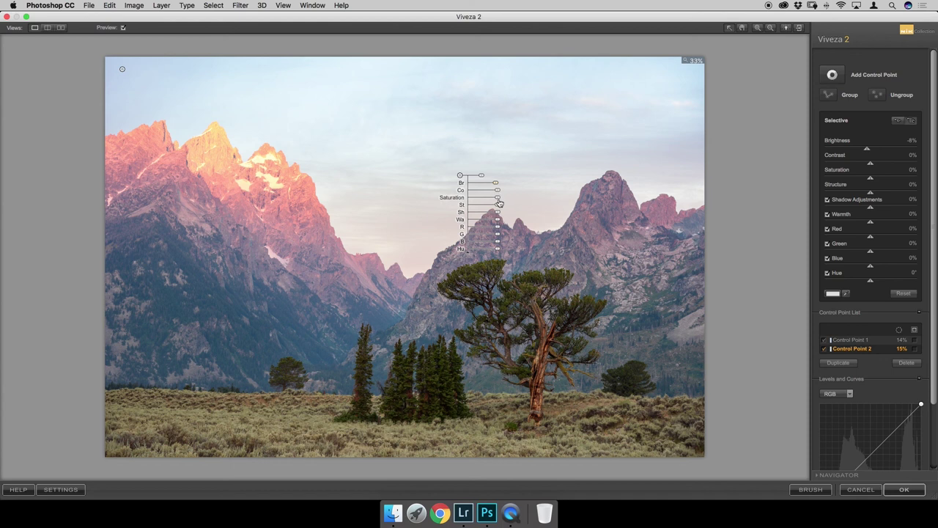
{"action": "left_click_drag", "start_coordinate": [497, 209], "coordinate": [519, 207]}
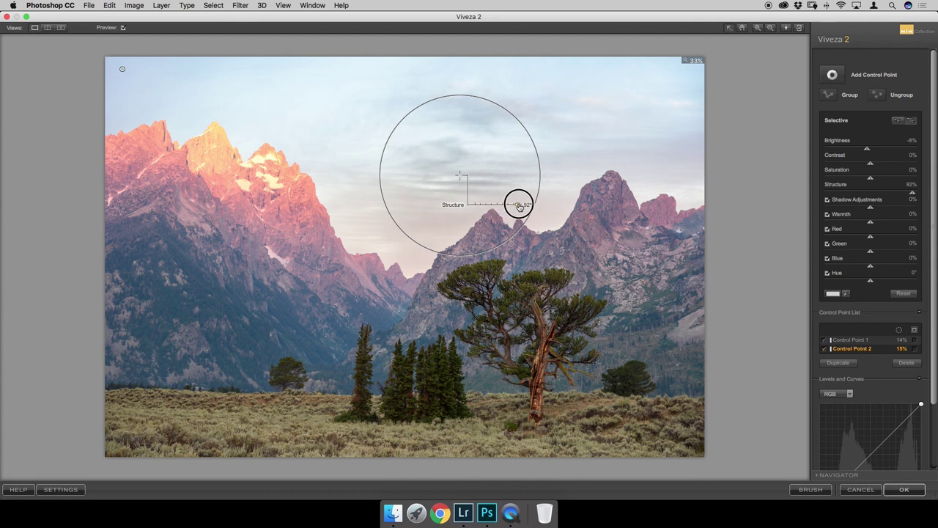
{"action": "left_click_drag", "start_coordinate": [519, 207], "coordinate": [517, 208]}
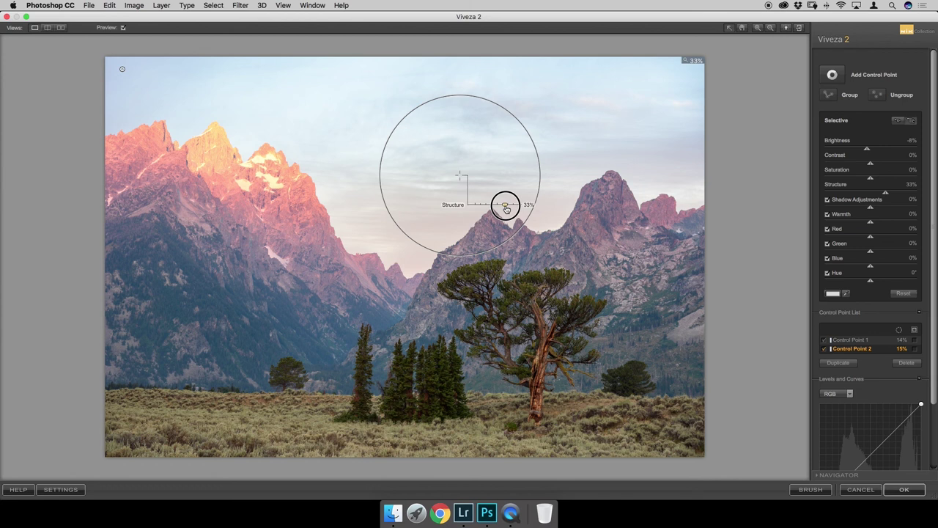
{"action": "left_click_drag", "start_coordinate": [506, 209], "coordinate": [504, 208]}
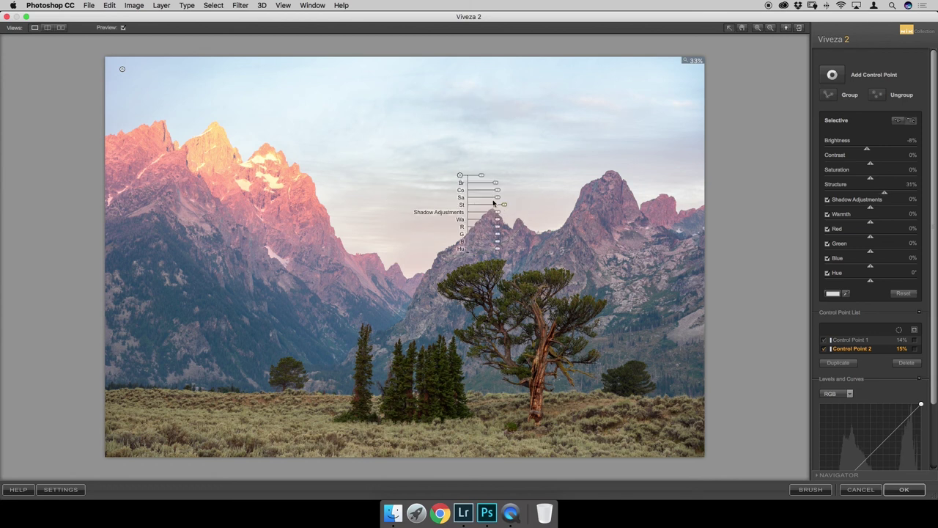
- Move the central sky control point slightly down toward the valley and set its Warmth to 10%
{"action": "mouse_move", "coordinate": [462, 178]}
{"action": "left_mouse_down"}
{"action": "mouse_move", "coordinate": [516, 105]}
{"action": "mouse_move", "coordinate": [530, 116]}
{"action": "mouse_move", "coordinate": [608, 100]}
{"action": "mouse_move", "coordinate": [666, 157]}
{"action": "mouse_move", "coordinate": [550, 162]}
{"action": "mouse_move", "coordinate": [486, 180]}
{"action": "mouse_move", "coordinate": [438, 157]}
{"action": "mouse_move", "coordinate": [393, 198]}
{"action": "mouse_move", "coordinate": [325, 166]}
{"action": "mouse_move", "coordinate": [321, 138]}
{"action": "mouse_move", "coordinate": [364, 111]}
{"action": "mouse_move", "coordinate": [459, 101]}
{"action": "mouse_move", "coordinate": [467, 90]}
{"action": "mouse_move", "coordinate": [513, 102]}
{"action": "mouse_move", "coordinate": [536, 88]}
{"action": "mouse_move", "coordinate": [609, 111]}
{"action": "mouse_move", "coordinate": [593, 99]}
{"action": "mouse_move", "coordinate": [660, 150]}
{"action": "mouse_move", "coordinate": [582, 154]}
{"action": "mouse_move", "coordinate": [447, 183]}
{"action": "left_mouse_up"}
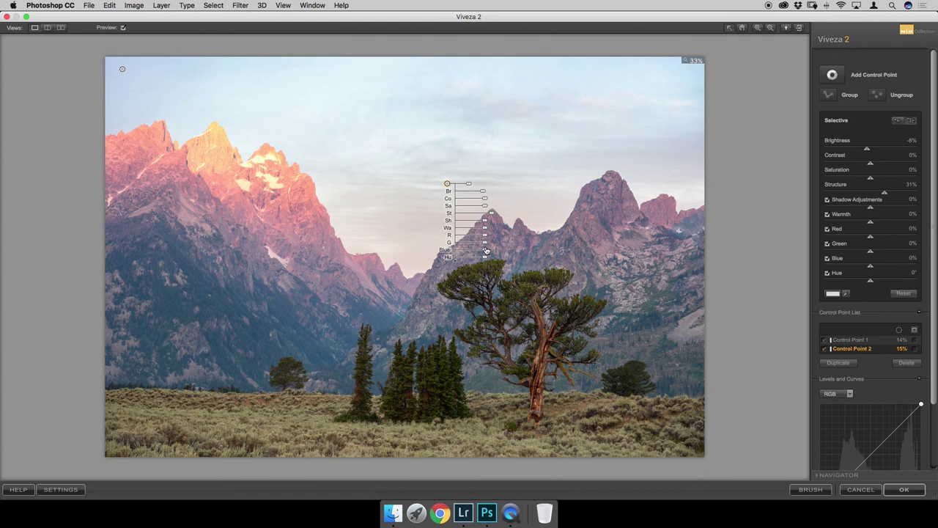
{"action": "left_click_drag", "start_coordinate": [485, 228], "coordinate": [491, 230]}
{"action": "left_click", "coordinate": [909, 216]}
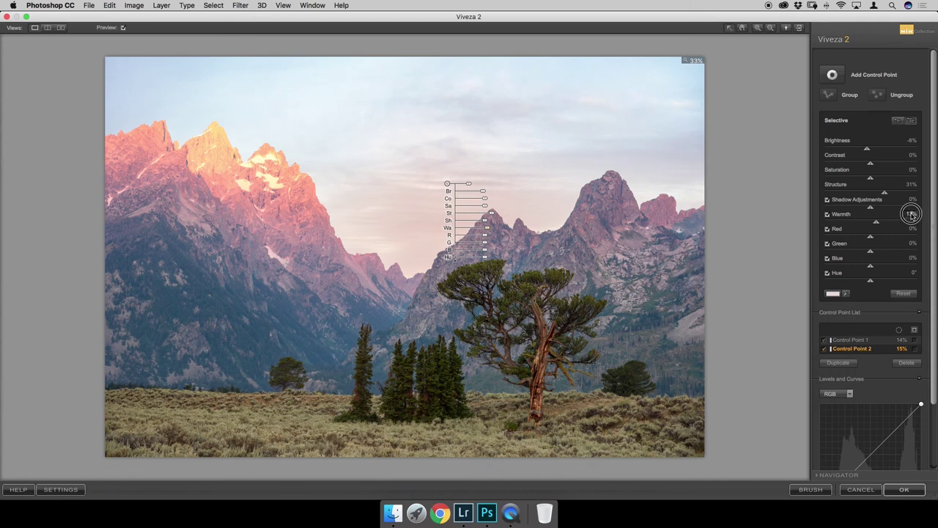
{"action": "type", "text": "10"}
- Duplicate the sky control point and place the copy up and to the right, above the small jagged peak
{"action": "left_click", "coordinate": [838, 362]}
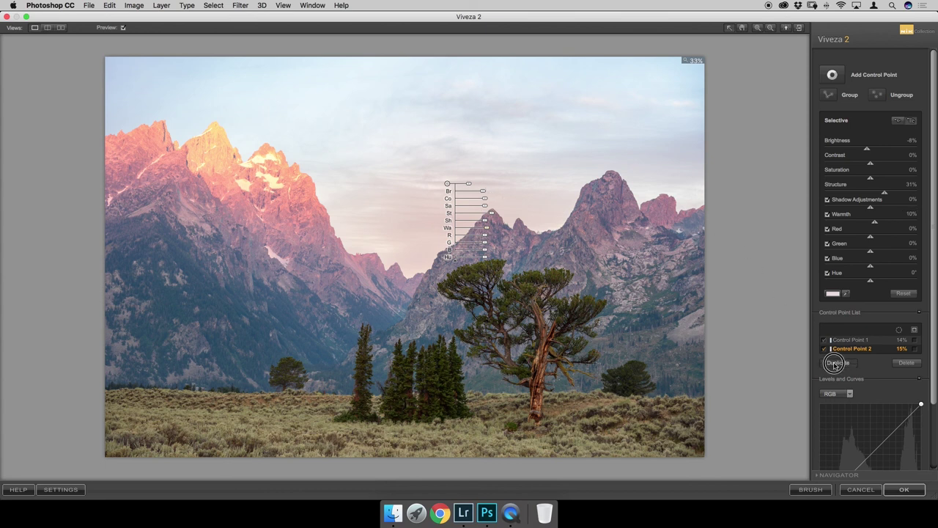
{"action": "left_click_drag", "start_coordinate": [452, 192], "coordinate": [515, 161]}
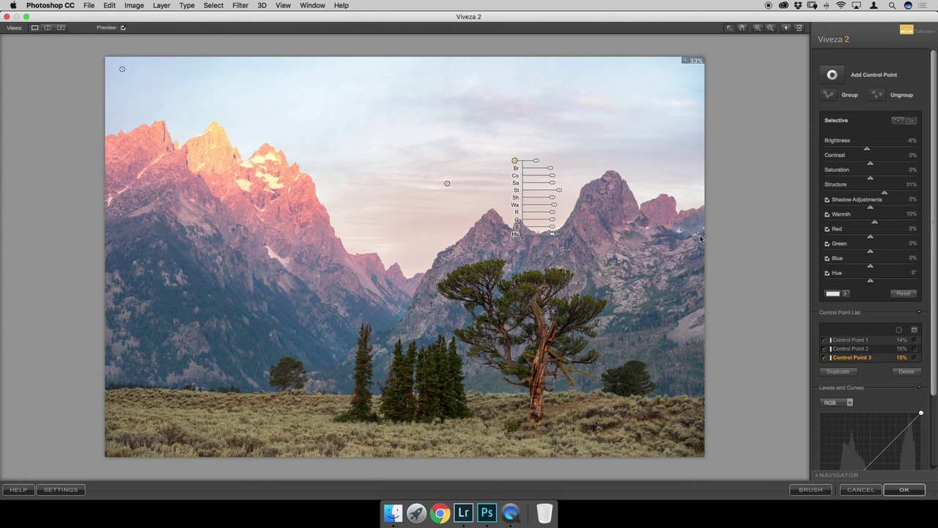
- Duplicate the sky control point twice, placing one copy just above the tall right-hand peak and another above the peak at the far right
{"action": "left_click", "coordinate": [838, 371]}
{"action": "left_click_drag", "start_coordinate": [520, 165], "coordinate": [583, 157]}
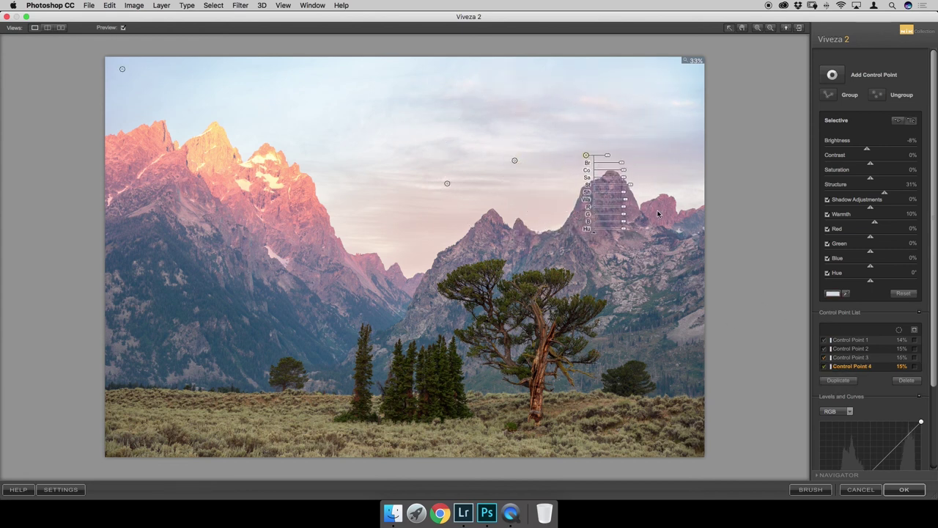
{"action": "left_click", "coordinate": [838, 380]}
{"action": "left_click_drag", "start_coordinate": [591, 159], "coordinate": [664, 153]}
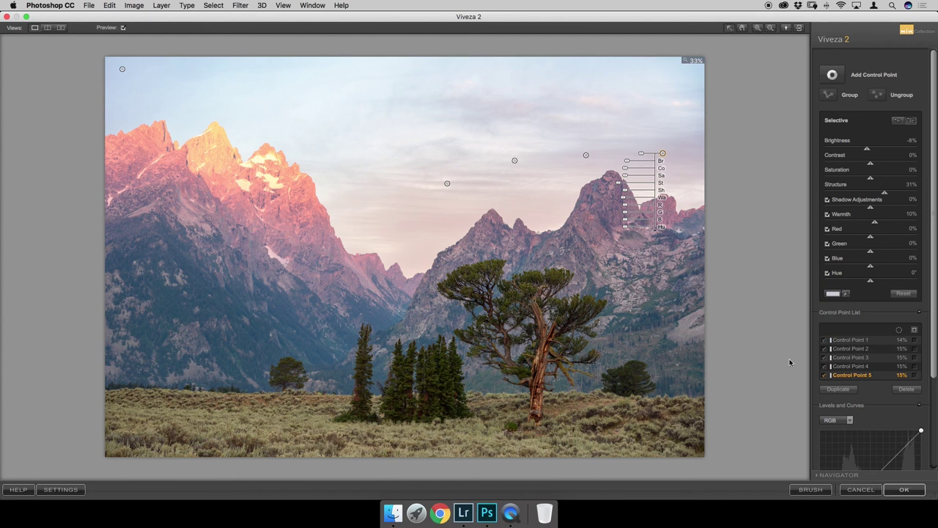
- Duplicate the control point twice more, placing the copies higher in the sky above the tall right-hand peak and above the valley
{"action": "left_click", "coordinate": [838, 388]}
{"action": "left_click_drag", "start_coordinate": [668, 159], "coordinate": [590, 101]}
{"action": "left_click", "coordinate": [839, 397]}
{"action": "left_click_drag", "start_coordinate": [598, 108], "coordinate": [450, 101]}
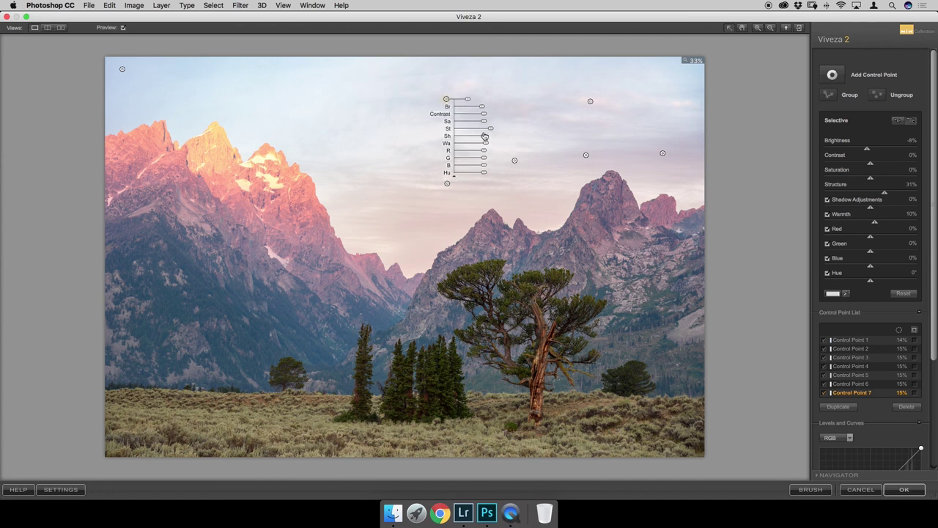
{"action": "left_click", "coordinate": [400, 165]}
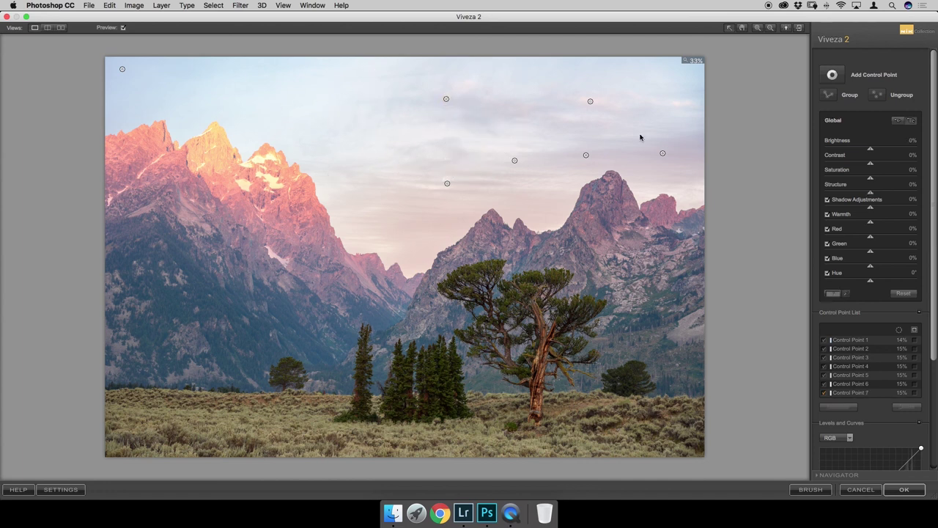
{"action": "left_click", "coordinate": [833, 74]}
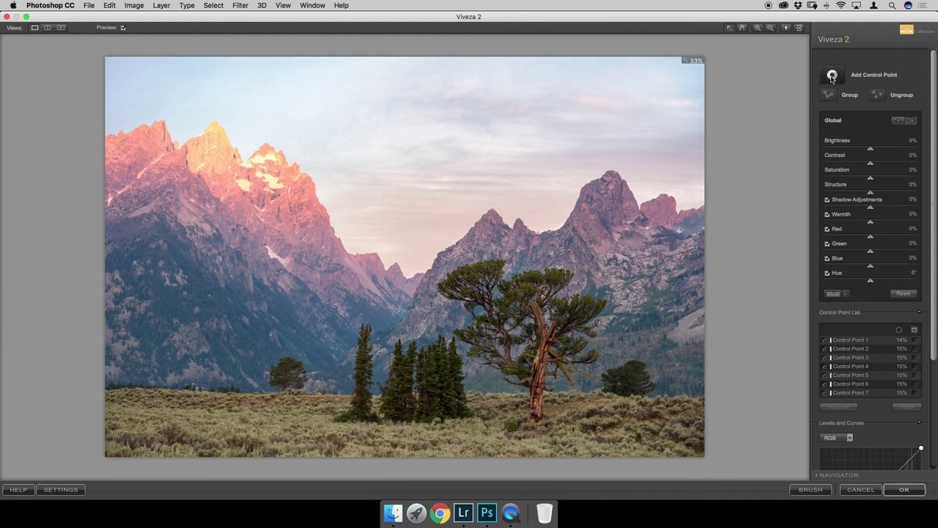
{"action": "left_click", "coordinate": [276, 98]}
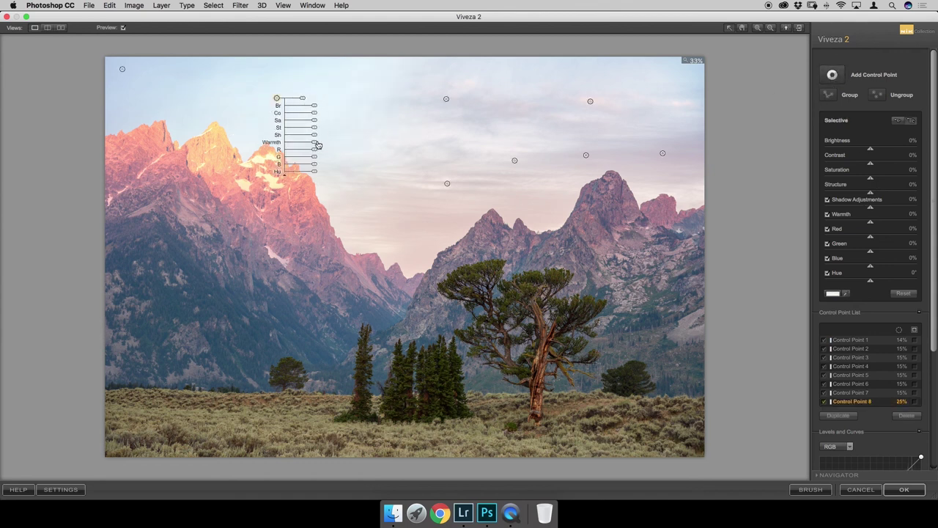
{"action": "left_click_drag", "start_coordinate": [314, 128], "coordinate": [328, 126]}
{"action": "key", "text": "Delete"}
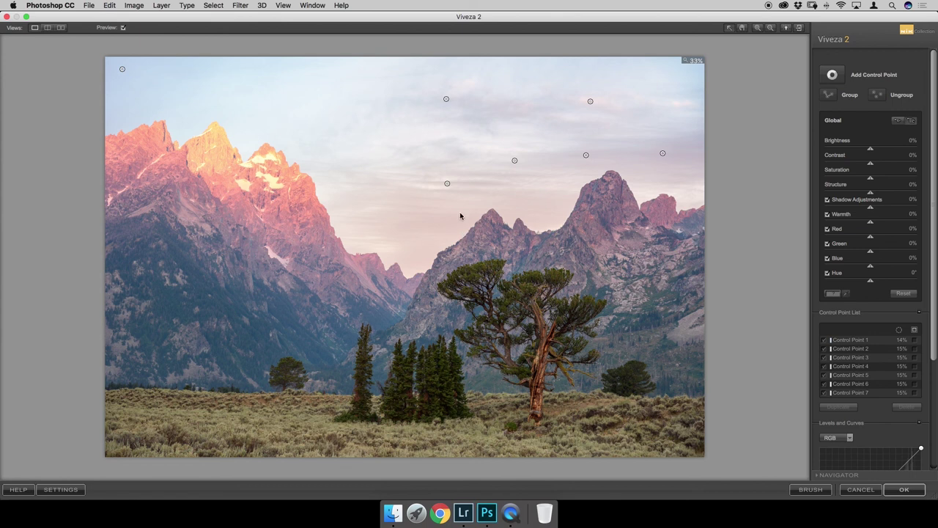
- Adjust the Warmth of the two lower right-hand sky control points, using 5% for the one above the tall peak
{"action": "left_click", "coordinate": [662, 155]}
{"action": "left_click", "coordinate": [911, 213]}
{"action": "key", "text": "BackSpace"}
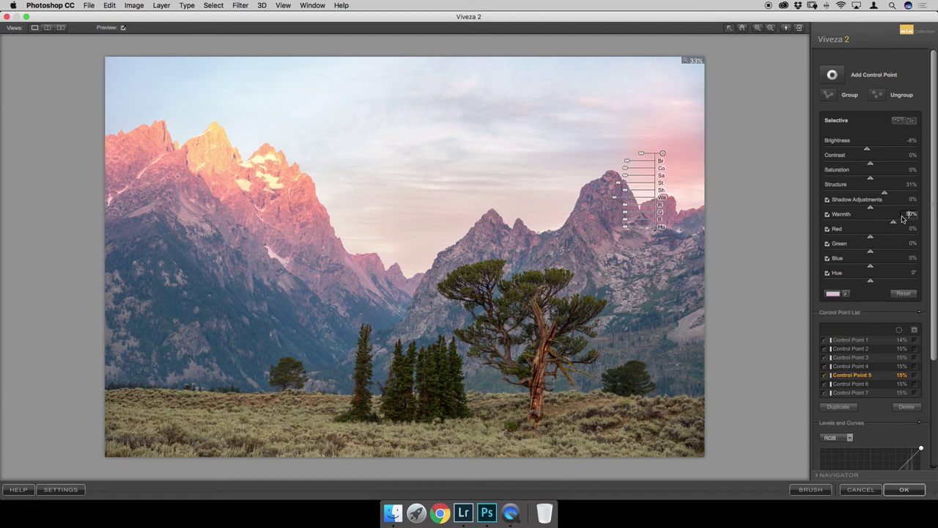
{"action": "mouse_move", "coordinate": [565, 149]}
{"action": "left_click", "coordinate": [586, 157]}
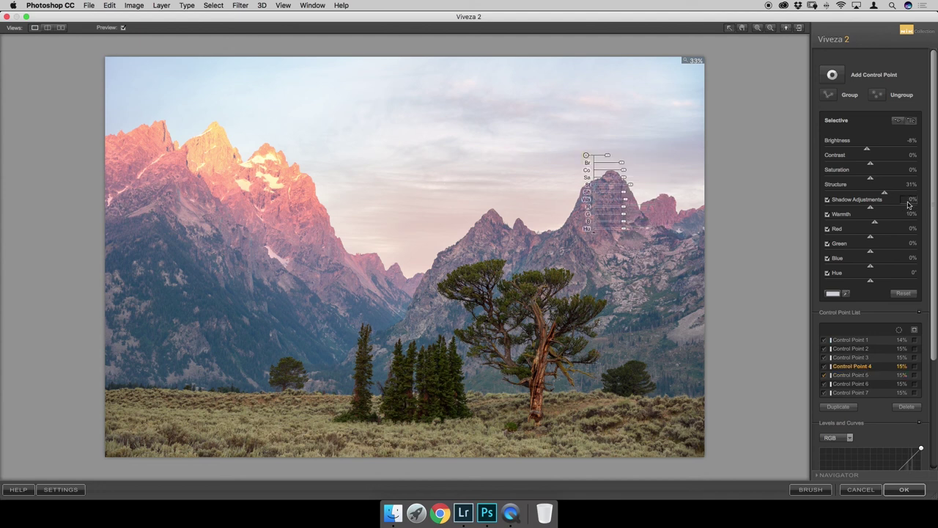
{"action": "type", "text": "5"}
- Lower the Warmth of the sky control points above the jagged peak and the valley, setting the valley one to 8%
{"action": "left_click", "coordinate": [515, 161]}
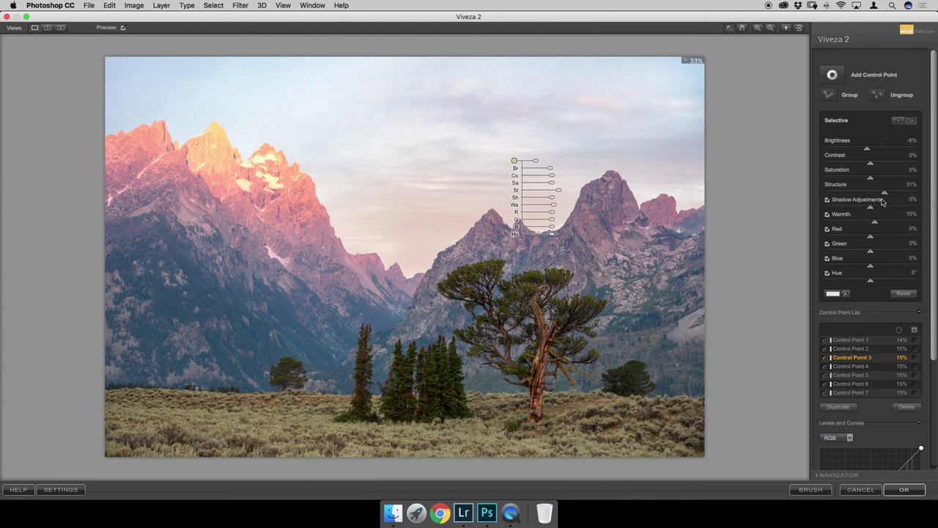
{"action": "left_click", "coordinate": [911, 213]}
{"action": "left_click", "coordinate": [474, 193]}
{"action": "left_click", "coordinate": [447, 184]}
{"action": "left_click", "coordinate": [909, 213]}
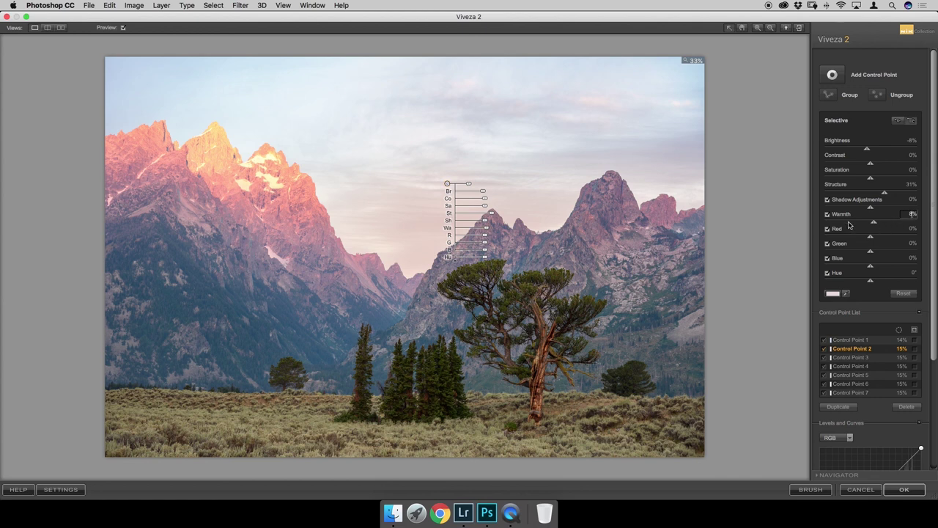
{"action": "left_click", "coordinate": [551, 235]}
- Compare the photo with and without the Viveza adjustments by repeatedly switching the preview off and on
{"action": "left_click", "coordinate": [123, 28]}
{"action": "left_click", "coordinate": [123, 28]}
{"action": "left_click", "coordinate": [123, 28]}
{"action": "left_click", "coordinate": [123, 28]}
{"action": "left_click", "coordinate": [123, 28]}
{"action": "left_click", "coordinate": [123, 27]}
{"action": "left_click", "coordinate": [123, 27]}
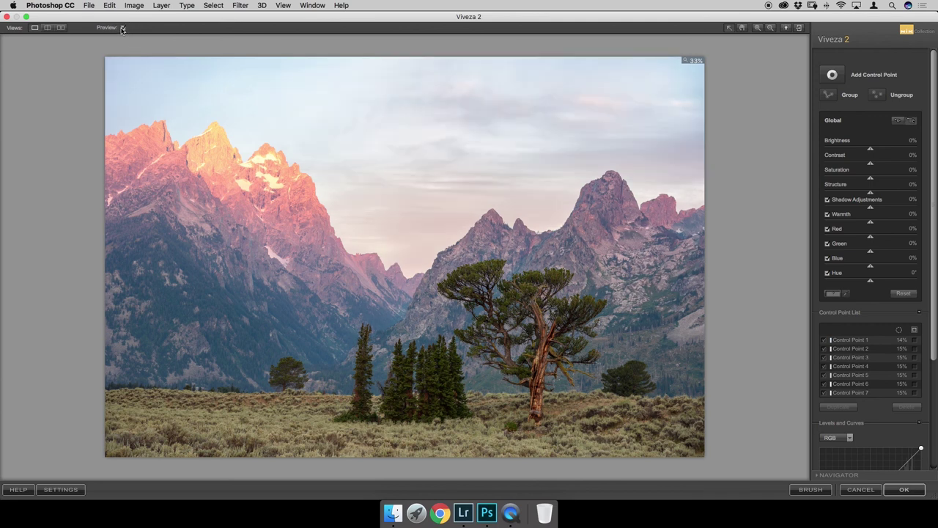
{"action": "left_click", "coordinate": [124, 28]}
{"action": "left_click", "coordinate": [123, 28]}
{"action": "left_click", "coordinate": [123, 27]}
{"action": "left_click", "coordinate": [123, 28]}
{"action": "left_click", "coordinate": [123, 28]}
{"action": "left_click", "coordinate": [123, 28]}
- Apply the Viveza adjustments and set the opacity of the new top Viveza 2 layer to 60%
{"action": "left_click", "coordinate": [904, 490]}
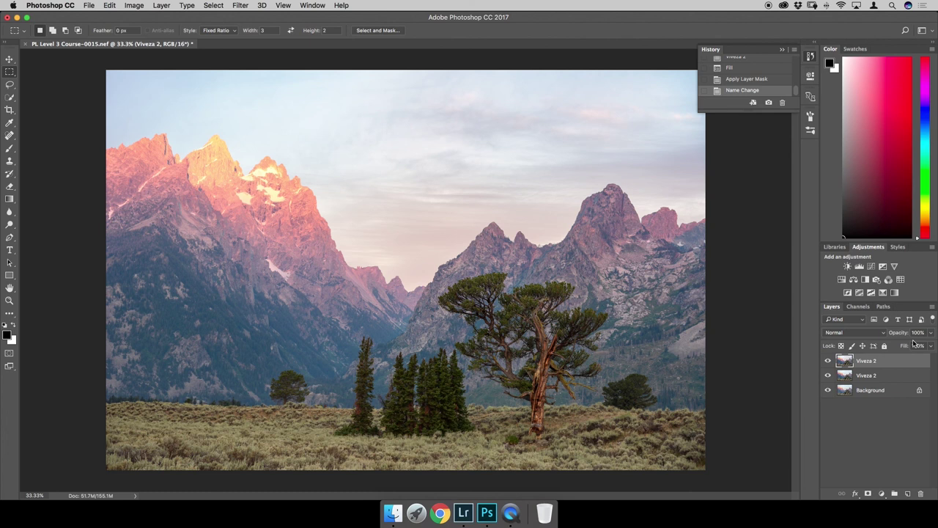
{"action": "left_click", "coordinate": [828, 362]}
{"action": "left_click", "coordinate": [829, 362]}
{"action": "left_click", "coordinate": [829, 362]}
{"action": "left_click", "coordinate": [828, 362]}
{"action": "left_click", "coordinate": [828, 364]}
{"action": "left_click", "coordinate": [828, 363]}
{"action": "left_click", "coordinate": [828, 363]}
{"action": "left_click", "coordinate": [918, 333]}
{"action": "type", "text": "60"}
{"action": "key", "text": "Return"}
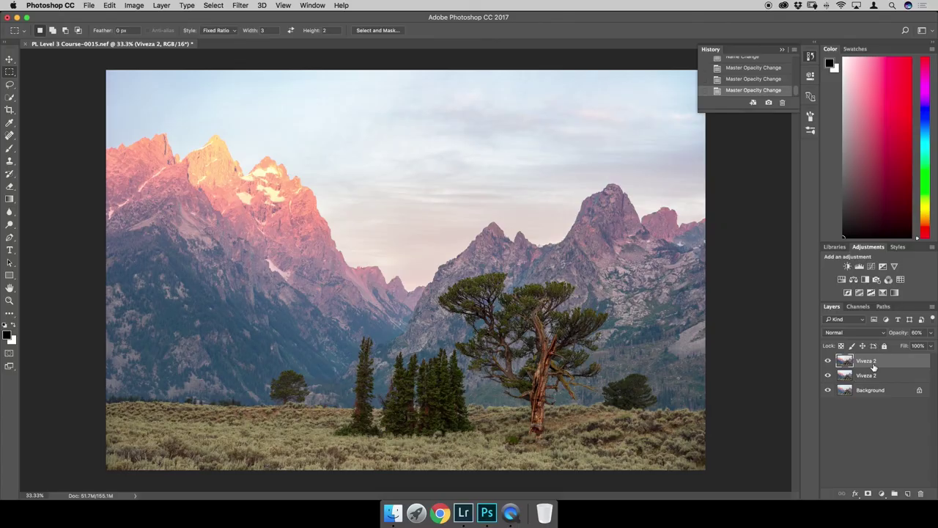
- Merge the top Viveza 2 layer into the one below and apply Auto Contrast to the merged layer
{"action": "key", "text": "super+e"}
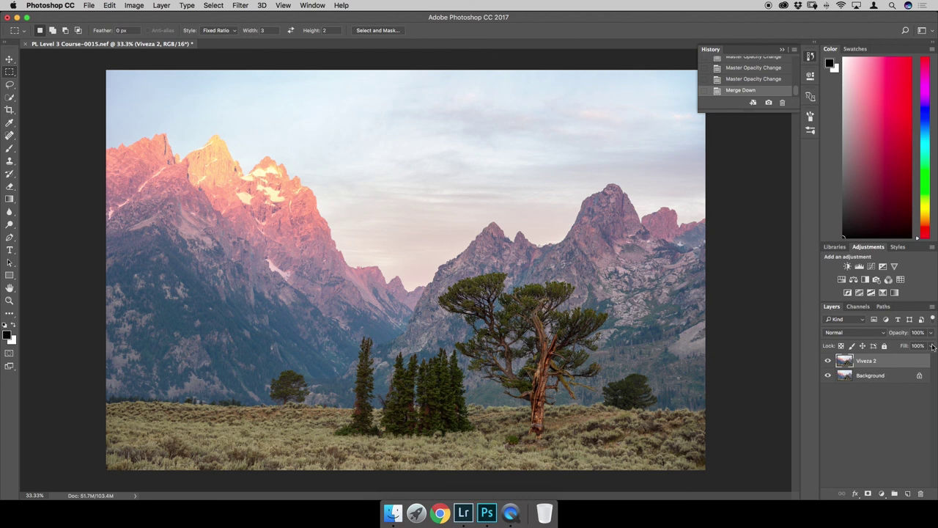
{"action": "left_click", "coordinate": [829, 360]}
{"action": "left_click", "coordinate": [828, 361]}
{"action": "left_click", "coordinate": [136, 8]}
{"action": "left_click", "coordinate": [164, 58]}
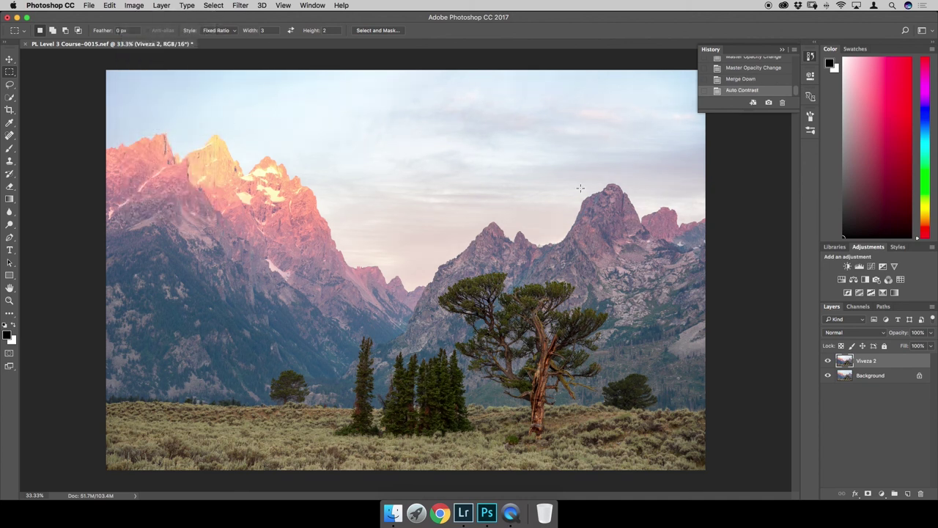
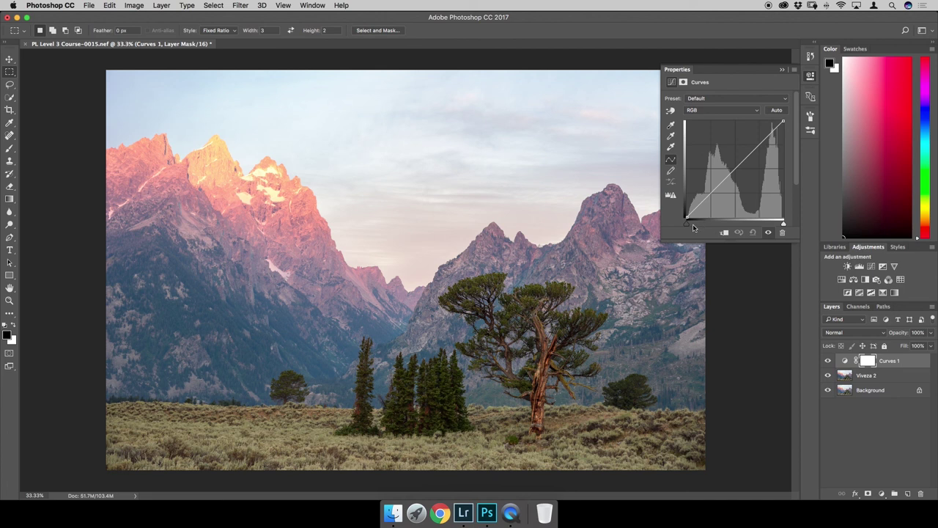
- Set the Curves 1 adjustment to the Linear Contrast (RGB) preset and compare the photo with and without it
{"action": "left_click", "coordinate": [705, 101]}
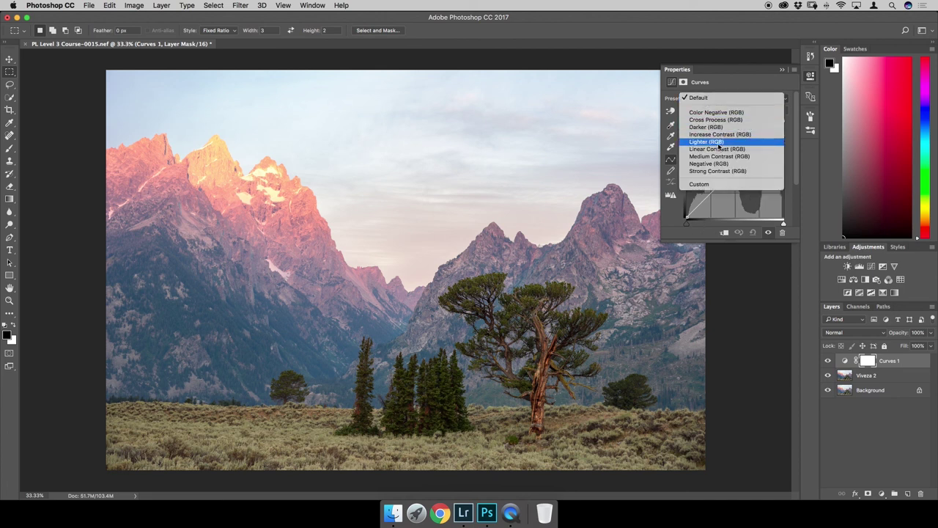
{"action": "left_click", "coordinate": [694, 150]}
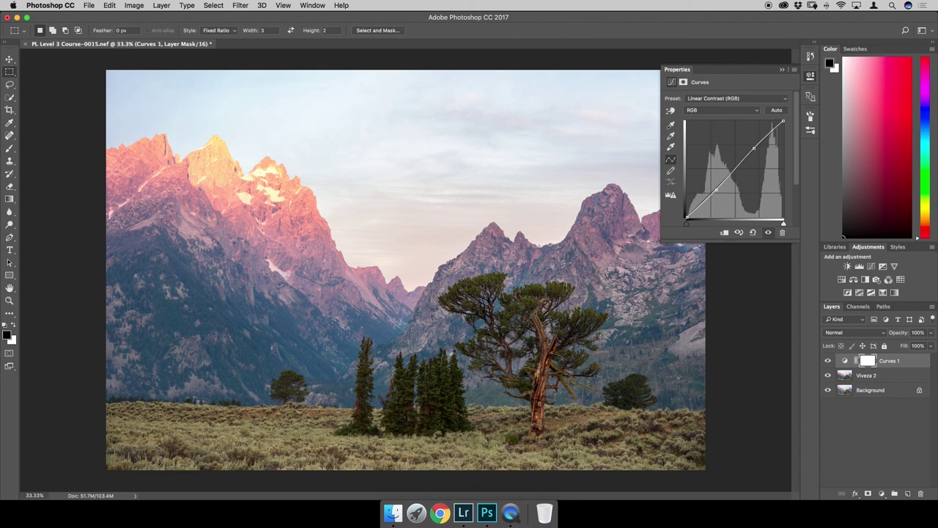
{"action": "left_click", "coordinate": [828, 360]}
{"action": "left_click", "coordinate": [829, 361]}
{"action": "left_click", "coordinate": [829, 360]}
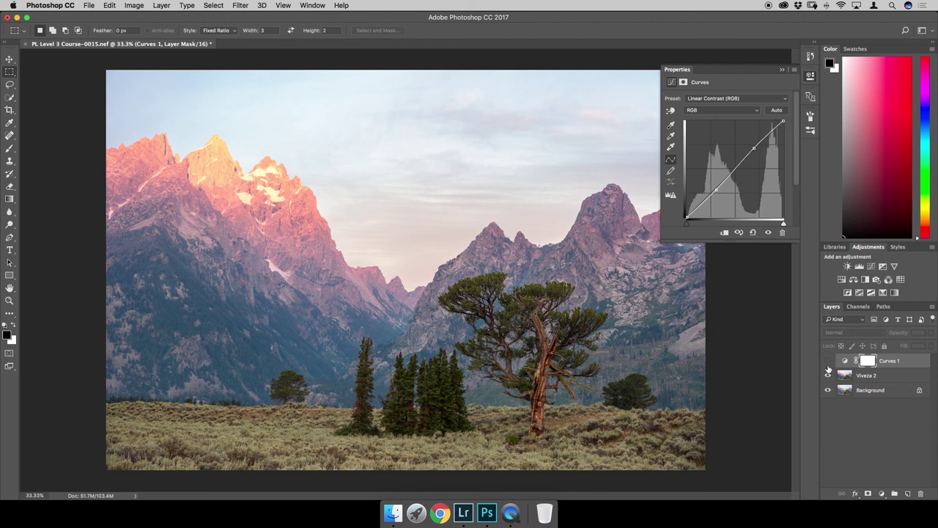
{"action": "left_click", "coordinate": [828, 360]}
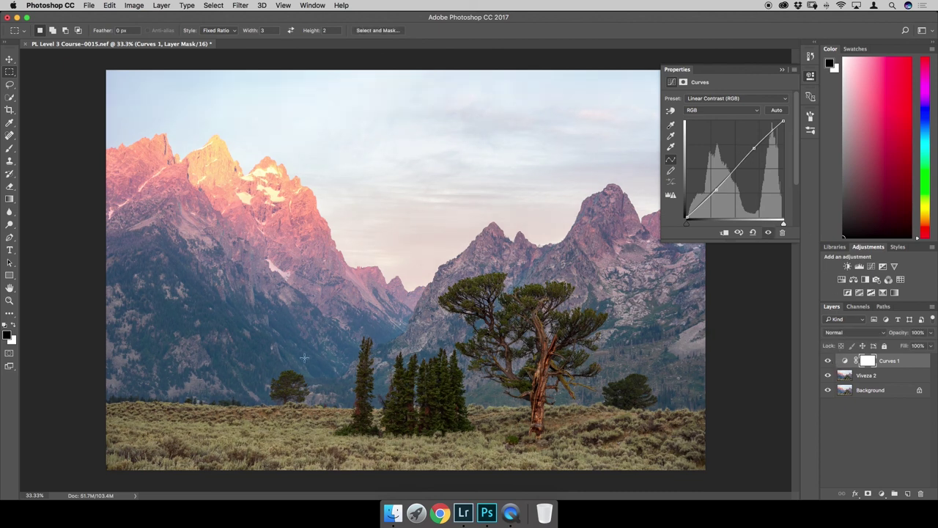
- Fine-tune the shadow and highlight points on the curve and compare the photo with the Curves 1 layer off and on
{"action": "left_click", "coordinate": [718, 190]}
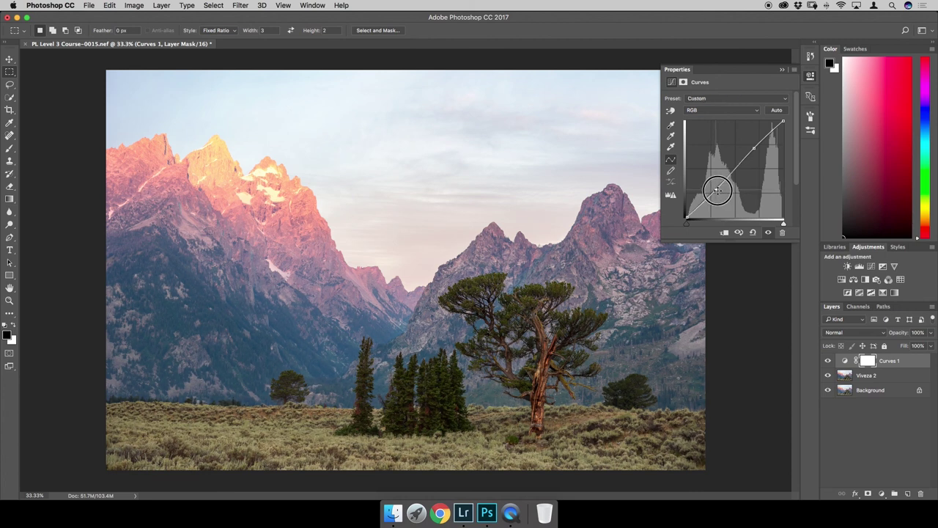
{"action": "left_click", "coordinate": [754, 148]}
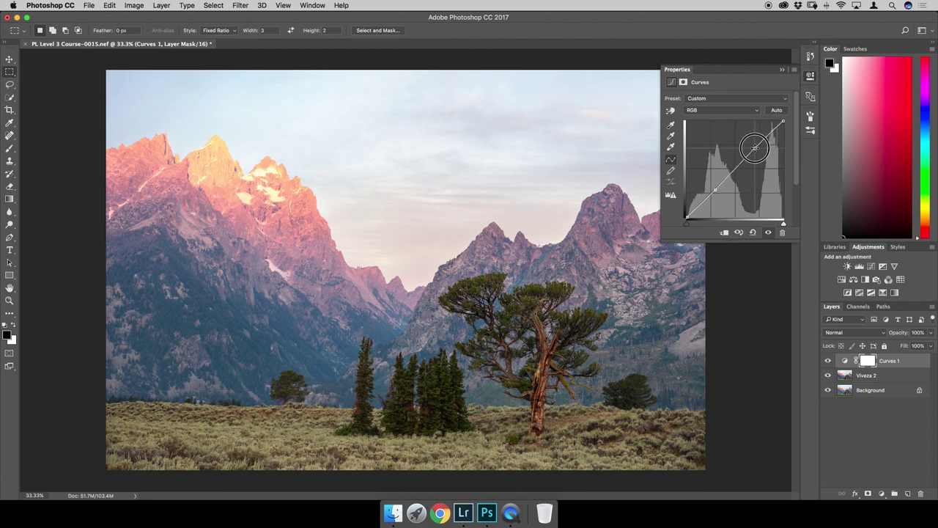
{"action": "left_click", "coordinate": [829, 361]}
{"action": "left_click", "coordinate": [828, 360]}
{"action": "left_click", "coordinate": [828, 360]}
{"action": "left_click", "coordinate": [829, 360]}
{"action": "left_click", "coordinate": [828, 361]}
{"action": "left_click", "coordinate": [829, 361]}
- Select the Curves 1 layer mask and adjust the opacity of the soft 500 px Brush with 0% hardness
{"action": "left_click", "coordinate": [867, 361]}
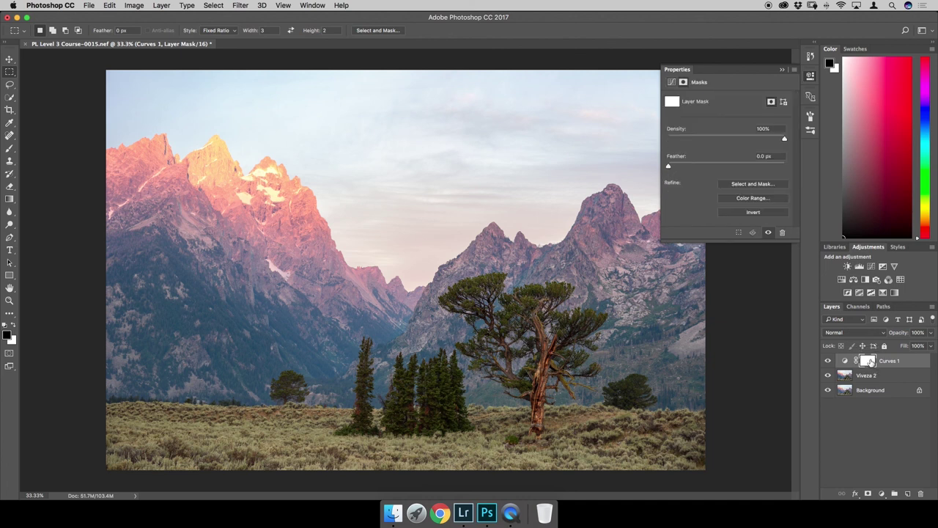
{"action": "left_click", "coordinate": [810, 76]}
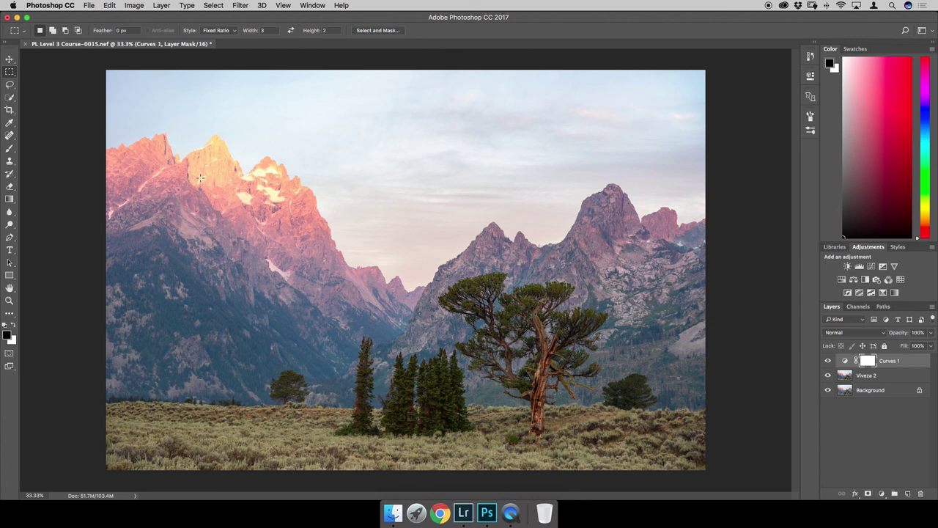
{"action": "key", "text": "b"}
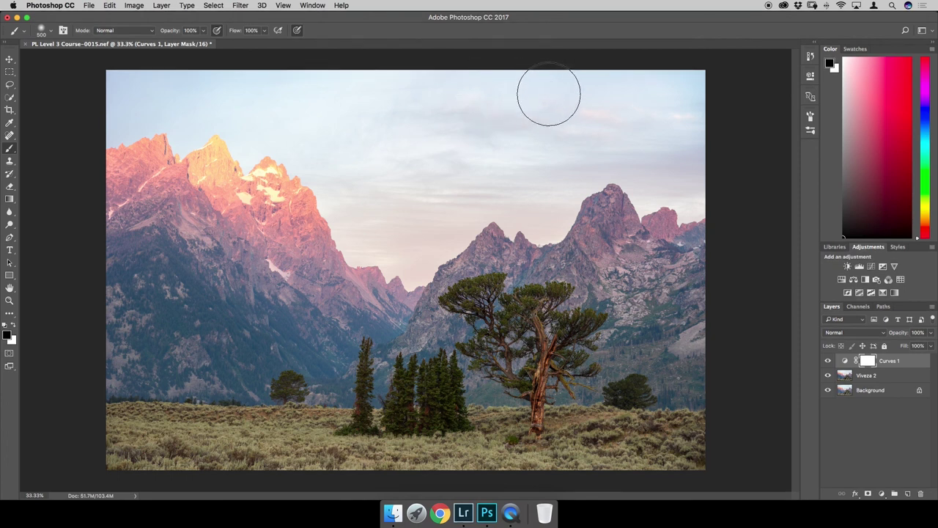
{"action": "left_click", "coordinate": [50, 33]}
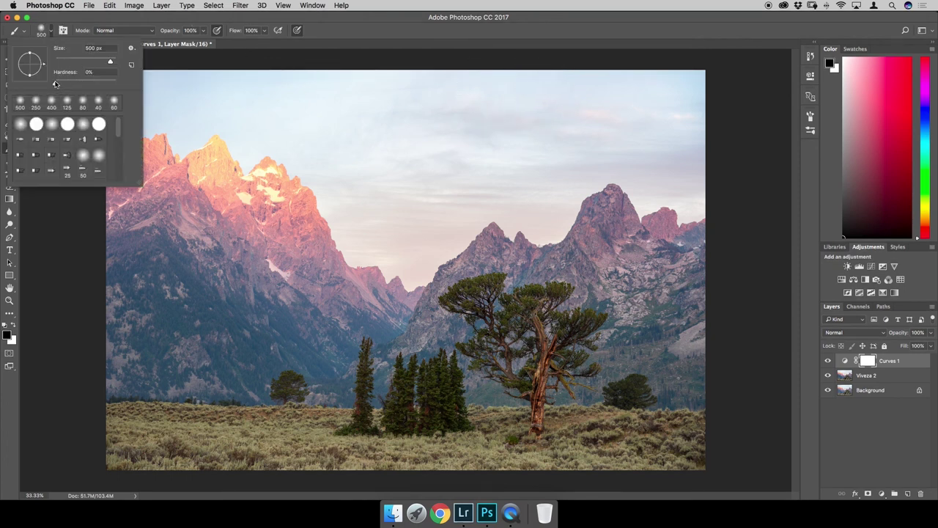
{"action": "left_click", "coordinate": [235, 31]}
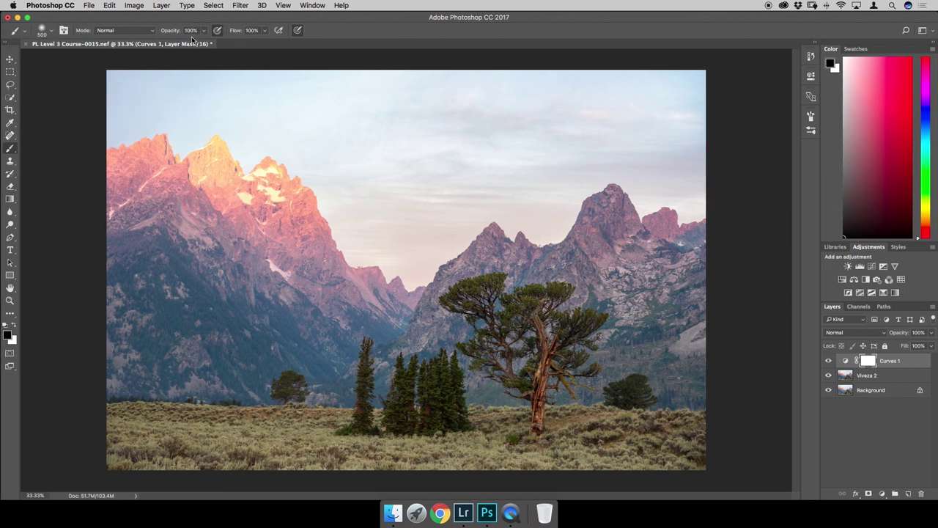
{"action": "left_click", "coordinate": [205, 33]}
{"action": "left_click_drag", "start_coordinate": [204, 45], "coordinate": [194, 44]}
{"action": "key", "text": "Return"}
- Select the entire sky down to the mountain ridgeline with the Quick Selection tool
{"action": "left_click", "coordinate": [10, 97]}
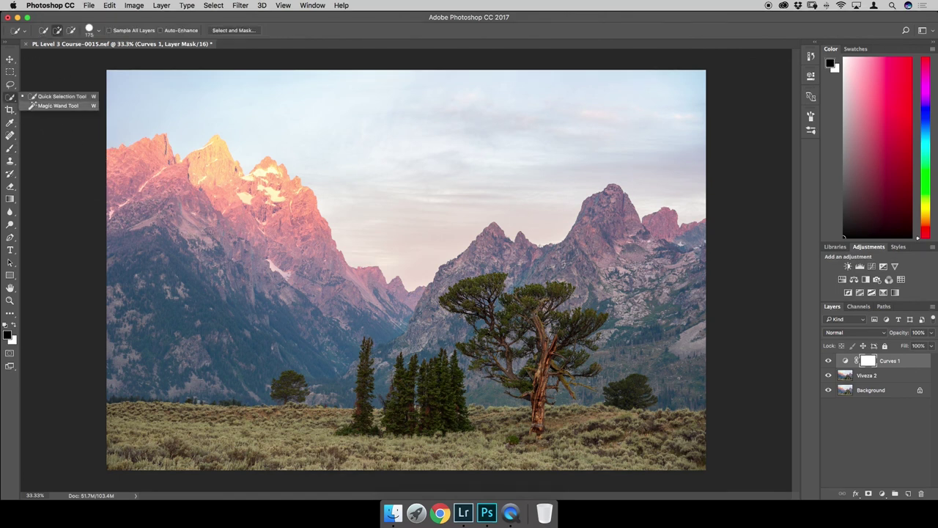
{"action": "key", "text": "Escape"}
{"action": "mouse_move", "coordinate": [126, 141]}
{"action": "left_mouse_down"}
{"action": "mouse_move", "coordinate": [147, 103]}
{"action": "mouse_move", "coordinate": [220, 84]}
{"action": "left_mouse_up"}
{"action": "key", "text": "super+d"}
{"action": "mouse_move", "coordinate": [132, 118]}
{"action": "left_mouse_down"}
{"action": "mouse_move", "coordinate": [168, 88]}
{"action": "mouse_move", "coordinate": [198, 96]}
{"action": "left_mouse_up"}
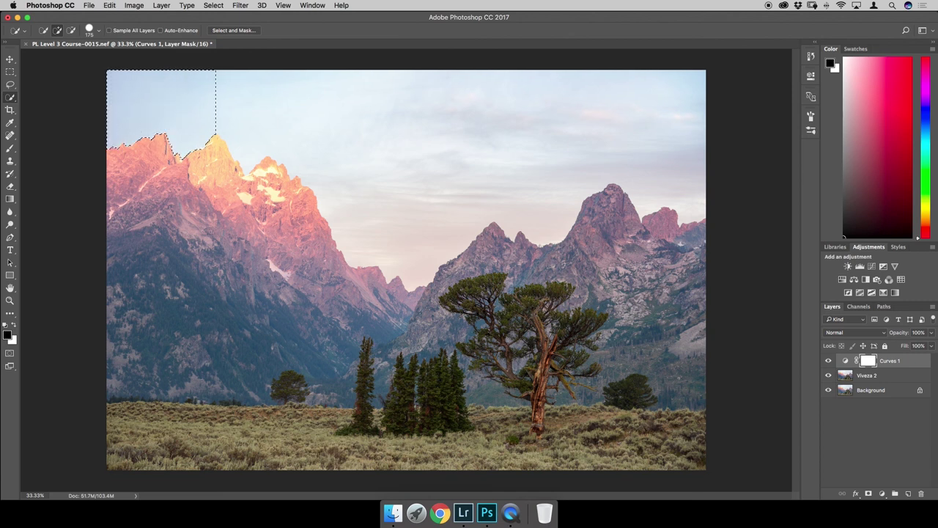
{"action": "left_click_drag", "start_coordinate": [316, 117], "coordinate": [557, 110]}
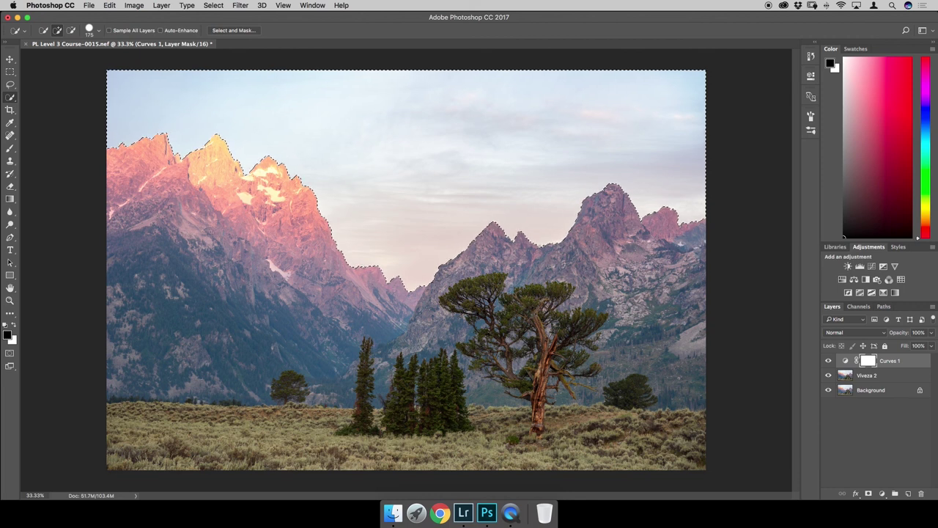
- Fill the sky selection on the Curves 1 mask with black in Normal mode at 100% opacity
{"action": "right_click", "coordinate": [513, 159]}
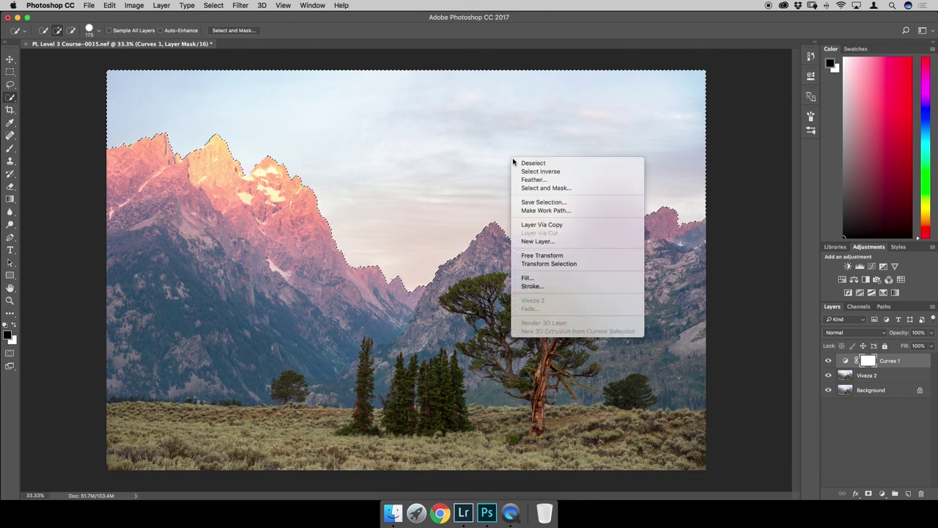
{"action": "left_click", "coordinate": [526, 279]}
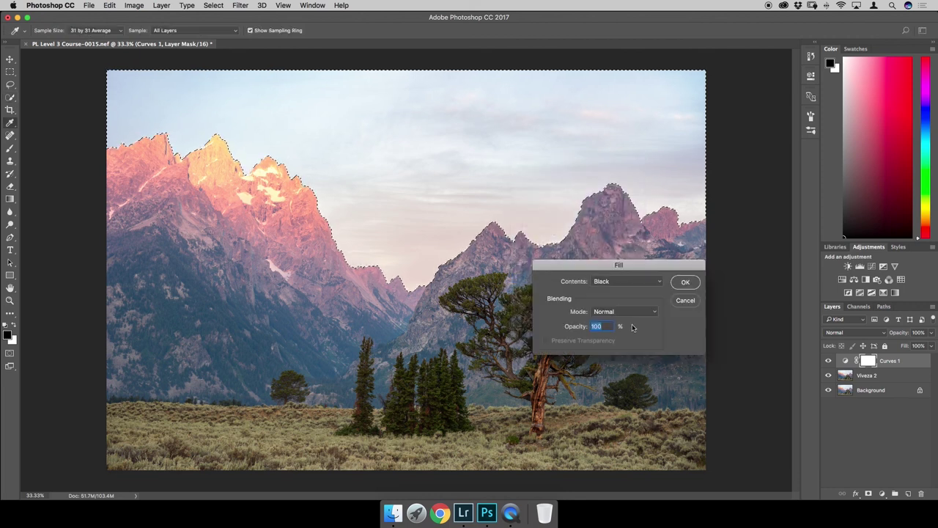
{"action": "left_click", "coordinate": [687, 284]}
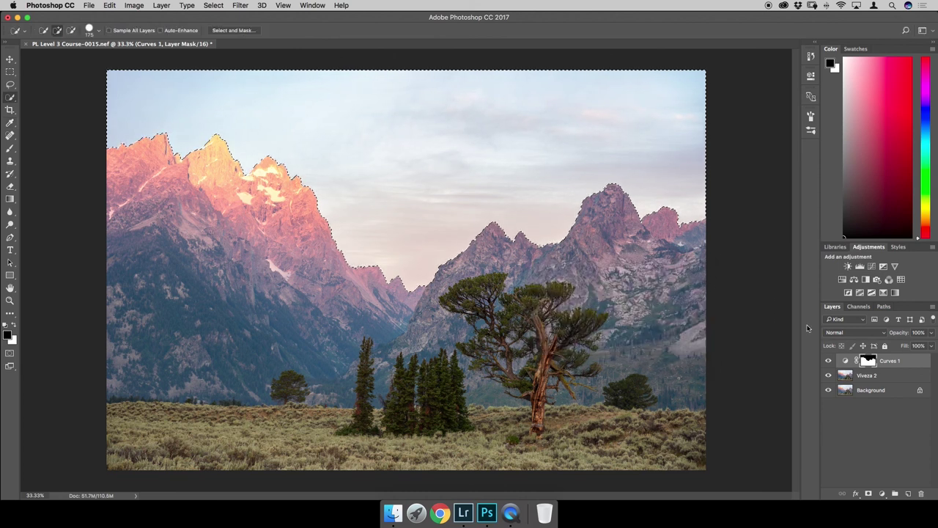
{"action": "key", "text": "m"}
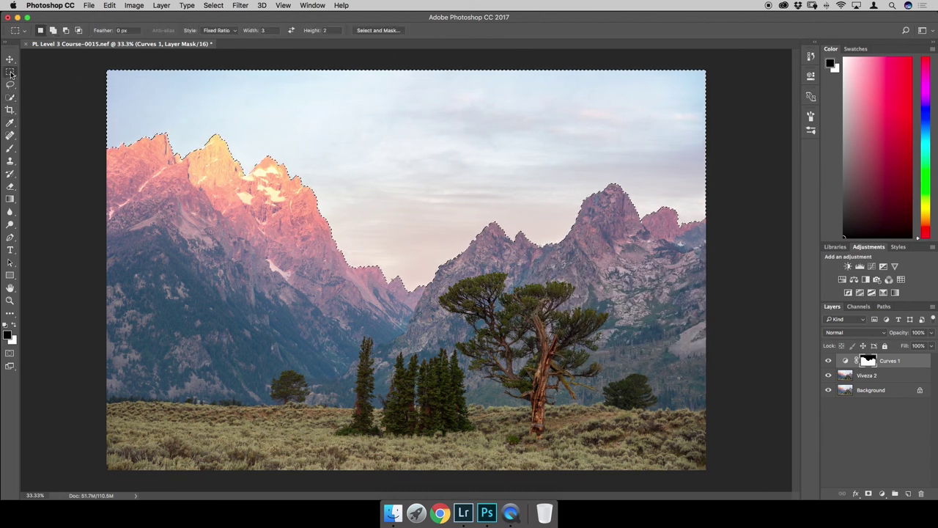
- Deselect the sky and compare the photo with the Curves 1 layer off and on
{"action": "left_click", "coordinate": [97, 121]}
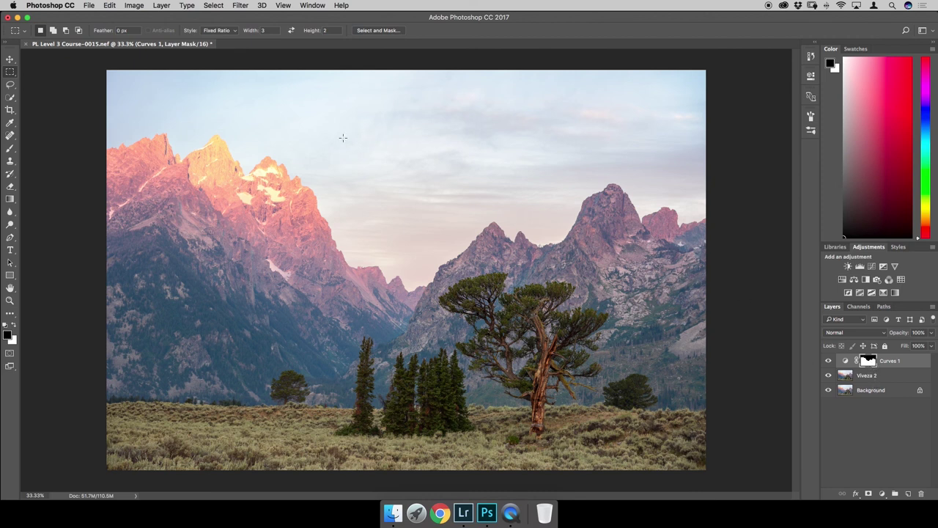
{"action": "left_click", "coordinate": [829, 361]}
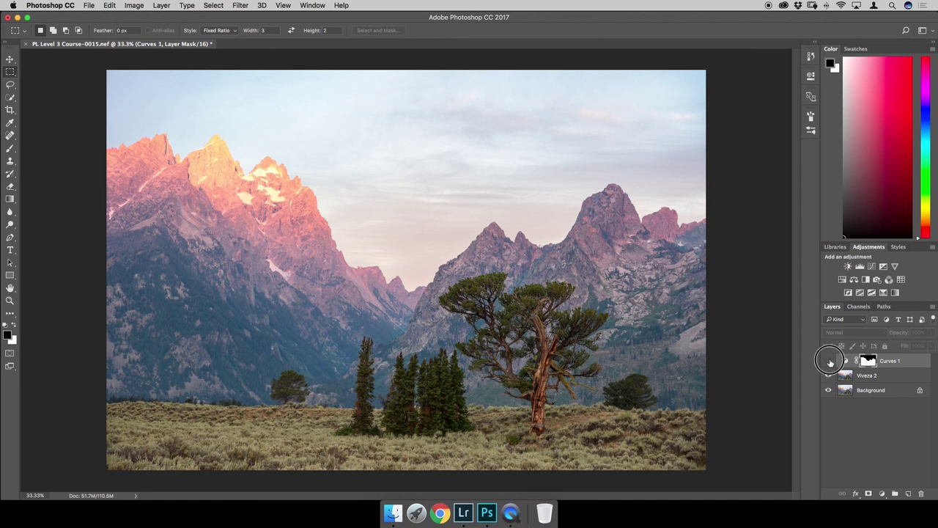
{"action": "left_click", "coordinate": [829, 363]}
{"action": "left_click", "coordinate": [830, 362]}
{"action": "left_click", "coordinate": [829, 362]}
{"action": "left_click", "coordinate": [829, 362]}
{"action": "left_click", "coordinate": [829, 362]}
{"action": "left_click", "coordinate": [830, 362]}
{"action": "left_click", "coordinate": [829, 362]}
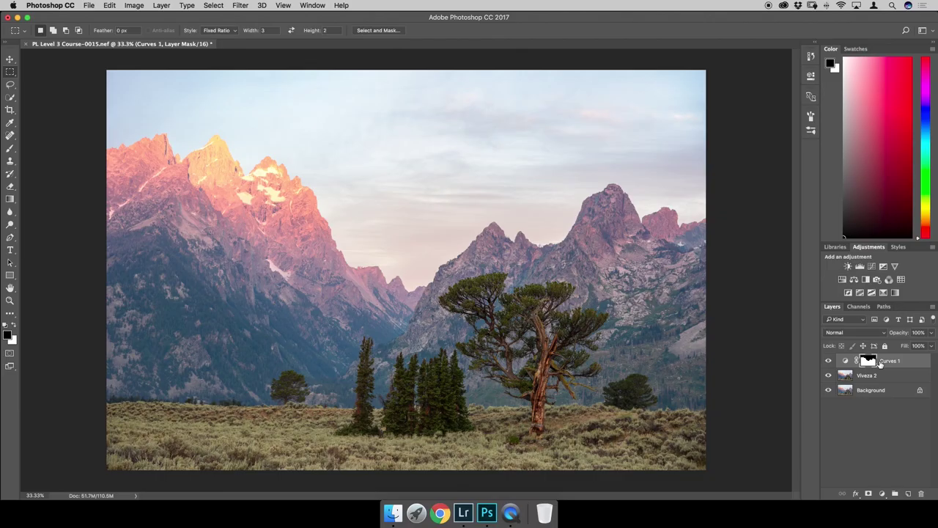
- Add a new Overlay layer filled with 50% gray above Curves 1, and pick the Brush with white as the foreground colour
{"action": "left_click", "coordinate": [909, 495], "text": "alt"}
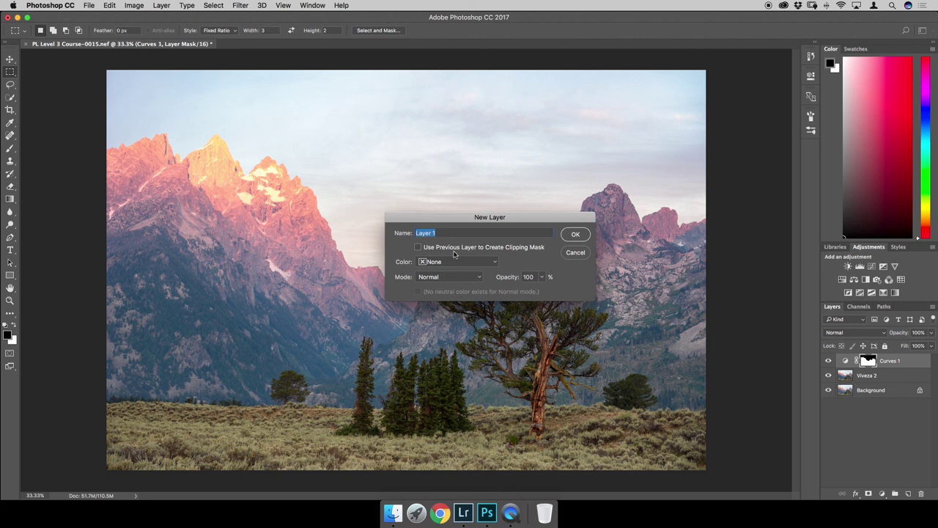
{"action": "left_click", "coordinate": [443, 281]}
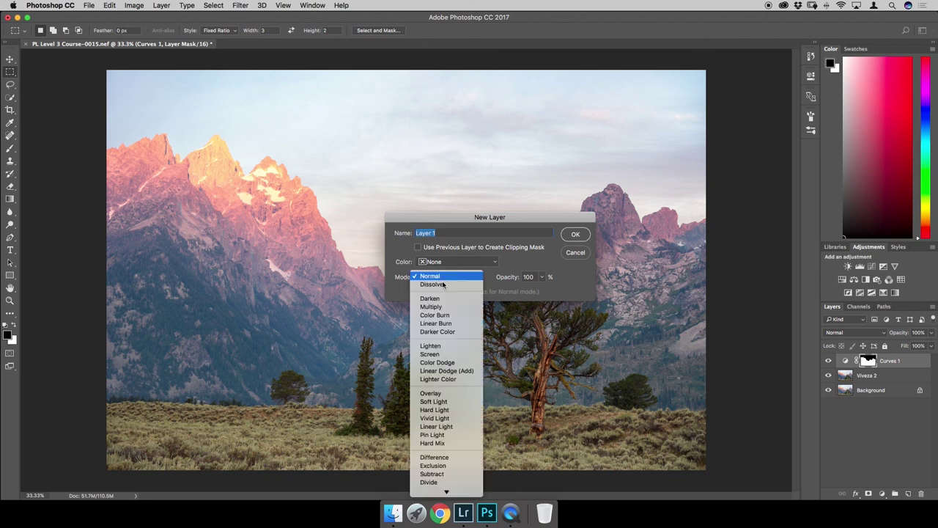
{"action": "left_click", "coordinate": [447, 390]}
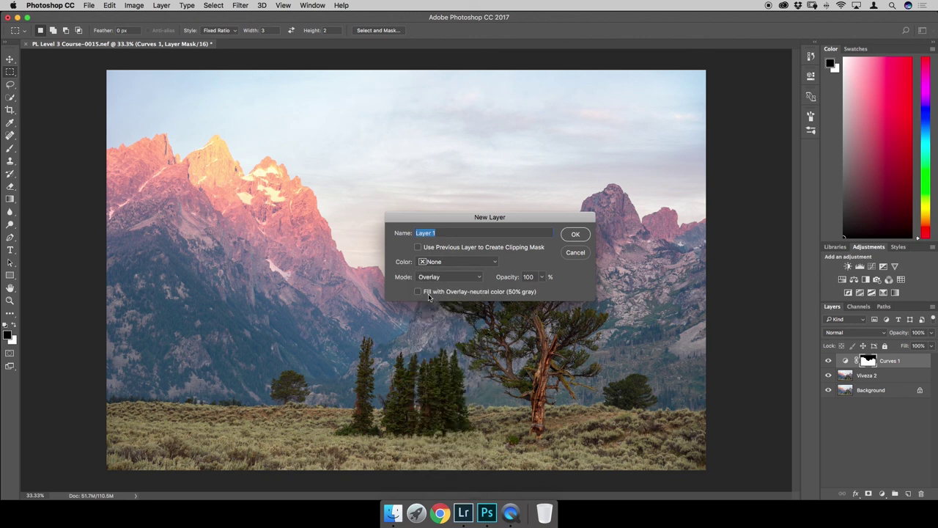
{"action": "left_click", "coordinate": [575, 235]}
{"action": "key", "text": "b"}
{"action": "key", "text": "x"}
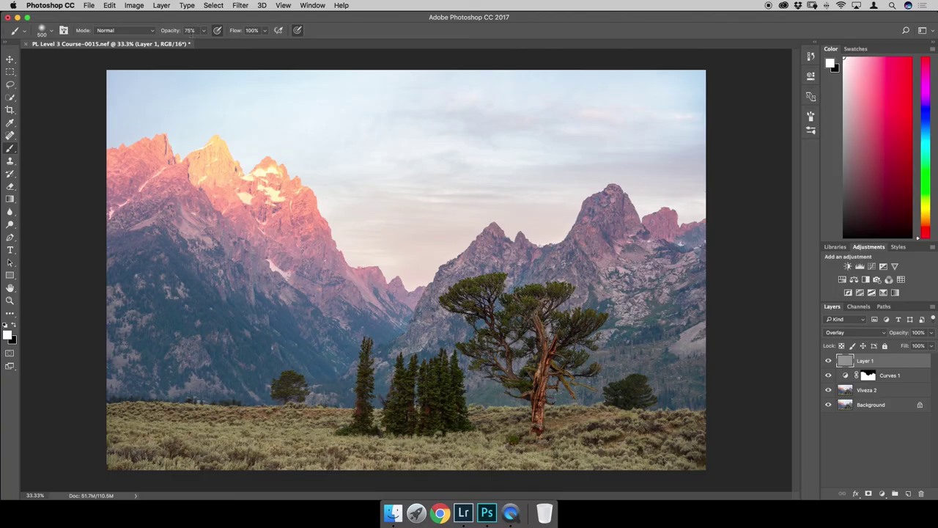
- Try painting over the shaded slope above the conifers at 75% brush opacity and undo the strokes
{"action": "left_click", "coordinate": [189, 30]}
{"action": "mouse_move", "coordinate": [220, 283]}
{"action": "left_mouse_down"}
{"action": "mouse_move", "coordinate": [367, 315]}
{"action": "mouse_move", "coordinate": [253, 294]}
{"action": "mouse_move", "coordinate": [336, 314]}
{"action": "mouse_move", "coordinate": [271, 334]}
{"action": "mouse_move", "coordinate": [346, 346]}
{"action": "mouse_move", "coordinate": [325, 371]}
{"action": "mouse_move", "coordinate": [394, 382]}
{"action": "mouse_move", "coordinate": [387, 398]}
{"action": "mouse_move", "coordinate": [418, 399]}
{"action": "mouse_move", "coordinate": [409, 414]}
{"action": "mouse_move", "coordinate": [459, 407]}
{"action": "mouse_move", "coordinate": [438, 400]}
{"action": "mouse_move", "coordinate": [442, 372]}
{"action": "mouse_move", "coordinate": [499, 359]}
{"action": "mouse_move", "coordinate": [418, 323]}
{"action": "left_mouse_up"}
{"action": "key", "text": "super+z"}
{"action": "mouse_move", "coordinate": [250, 307]}
{"action": "left_mouse_down"}
{"action": "mouse_move", "coordinate": [235, 293]}
{"action": "mouse_move", "coordinate": [293, 318]}
{"action": "mouse_move", "coordinate": [384, 335]}
{"action": "mouse_move", "coordinate": [359, 344]}
{"action": "left_mouse_up"}
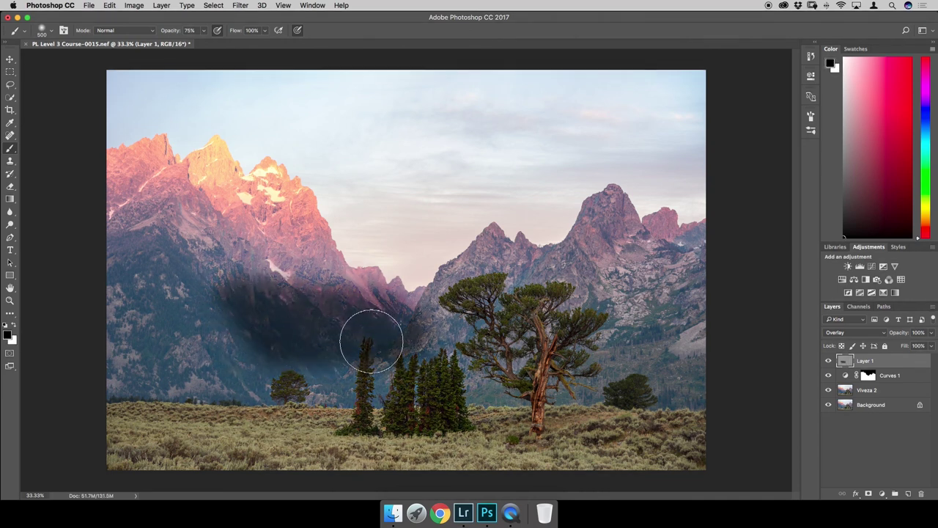
{"action": "key", "text": "super+z"}
- Set the brush opacity to 3% and make white the painting colour for dodging on Layer 1
{"action": "left_click", "coordinate": [190, 30]}
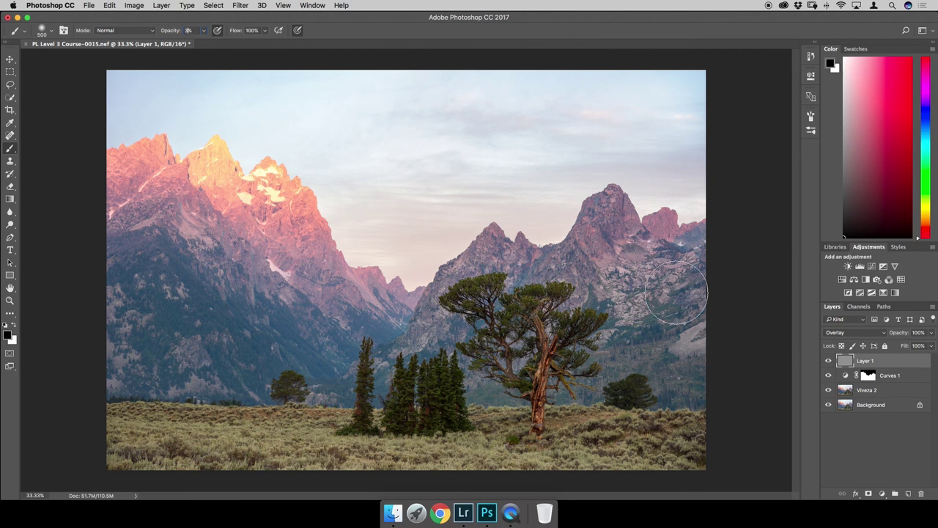
{"action": "key", "text": "Return"}
{"action": "mouse_move", "coordinate": [548, 325]}
{"action": "left_mouse_down"}
{"action": "mouse_move", "coordinate": [575, 352]}
{"action": "mouse_move", "coordinate": [561, 391]}
{"action": "mouse_move", "coordinate": [510, 386]}
{"action": "mouse_move", "coordinate": [521, 384]}
{"action": "left_mouse_up"}
{"action": "mouse_move", "coordinate": [396, 391]}
{"action": "left_mouse_down"}
{"action": "mouse_move", "coordinate": [428, 409]}
{"action": "mouse_move", "coordinate": [365, 381]}
{"action": "mouse_move", "coordinate": [424, 393]}
{"action": "mouse_move", "coordinate": [391, 369]}
{"action": "mouse_move", "coordinate": [300, 384]}
{"action": "mouse_move", "coordinate": [637, 378]}
{"action": "mouse_move", "coordinate": [357, 411]}
{"action": "mouse_move", "coordinate": [289, 383]}
{"action": "mouse_move", "coordinate": [204, 313]}
{"action": "mouse_move", "coordinate": [129, 311]}
{"action": "mouse_move", "coordinate": [405, 308]}
{"action": "mouse_move", "coordinate": [137, 301]}
{"action": "mouse_move", "coordinate": [456, 337]}
{"action": "mouse_move", "coordinate": [534, 333]}
{"action": "mouse_move", "coordinate": [297, 314]}
{"action": "mouse_move", "coordinate": [213, 335]}
{"action": "mouse_move", "coordinate": [184, 283]}
{"action": "mouse_move", "coordinate": [241, 366]}
{"action": "mouse_move", "coordinate": [333, 392]}
{"action": "mouse_move", "coordinate": [253, 342]}
{"action": "mouse_move", "coordinate": [143, 343]}
{"action": "mouse_move", "coordinate": [174, 344]}
{"action": "left_mouse_up"}
{"action": "key", "text": "4"}
{"action": "key", "text": "x"}
{"action": "key", "text": "0"}
{"action": "key", "text": "3"}
- Lighten the large tree on Layer 1 with soft white strokes at 3% opacity, reducing the brush to 250 px
{"action": "left_click_drag", "start_coordinate": [559, 343], "coordinate": [488, 303]}
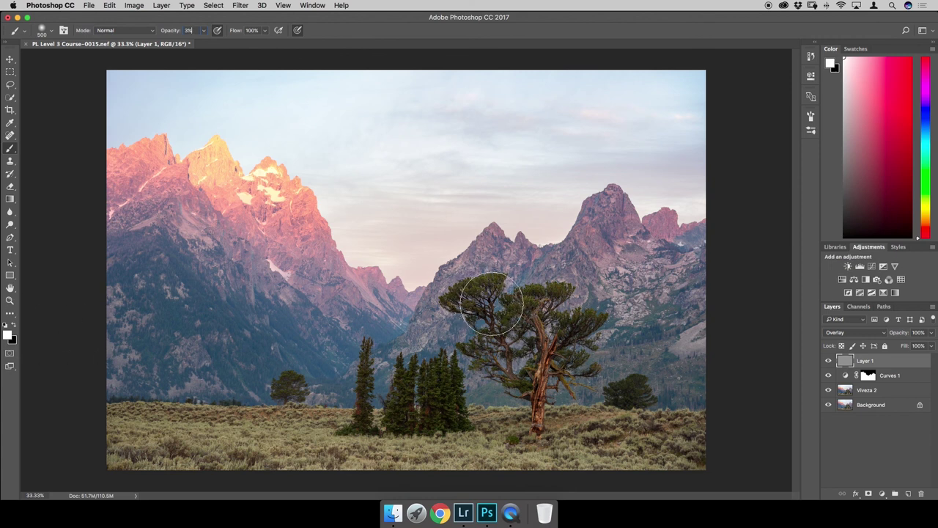
{"action": "mouse_move", "coordinate": [486, 315]}
{"action": "left_mouse_down"}
{"action": "mouse_move", "coordinate": [473, 319]}
{"action": "mouse_move", "coordinate": [477, 308]}
{"action": "mouse_move", "coordinate": [503, 323]}
{"action": "left_mouse_up"}
{"action": "key", "text": "bracketleft"}
{"action": "key", "text": "bracketleft"}
{"action": "key", "text": "bracketleft"}
{"action": "key", "text": "bracketleft"}
{"action": "key", "text": "bracketleft"}
{"action": "key", "text": "bracketleft"}
{"action": "mouse_move", "coordinate": [479, 291]}
{"action": "left_mouse_down"}
{"action": "mouse_move", "coordinate": [466, 297]}
{"action": "mouse_move", "coordinate": [536, 299]}
{"action": "mouse_move", "coordinate": [511, 327]}
{"action": "mouse_move", "coordinate": [495, 325]}
{"action": "mouse_move", "coordinate": [529, 387]}
{"action": "mouse_move", "coordinate": [569, 327]}
{"action": "mouse_move", "coordinate": [578, 345]}
{"action": "mouse_move", "coordinate": [578, 364]}
{"action": "mouse_move", "coordinate": [555, 339]}
{"action": "mouse_move", "coordinate": [539, 390]}
{"action": "mouse_move", "coordinate": [513, 383]}
{"action": "mouse_move", "coordinate": [497, 361]}
{"action": "mouse_move", "coordinate": [504, 325]}
{"action": "mouse_move", "coordinate": [485, 290]}
{"action": "mouse_move", "coordinate": [474, 295]}
{"action": "mouse_move", "coordinate": [546, 302]}
{"action": "mouse_move", "coordinate": [576, 330]}
{"action": "mouse_move", "coordinate": [565, 360]}
{"action": "mouse_move", "coordinate": [488, 357]}
{"action": "left_mouse_up"}
{"action": "left_click_drag", "start_coordinate": [380, 368], "coordinate": [315, 363]}
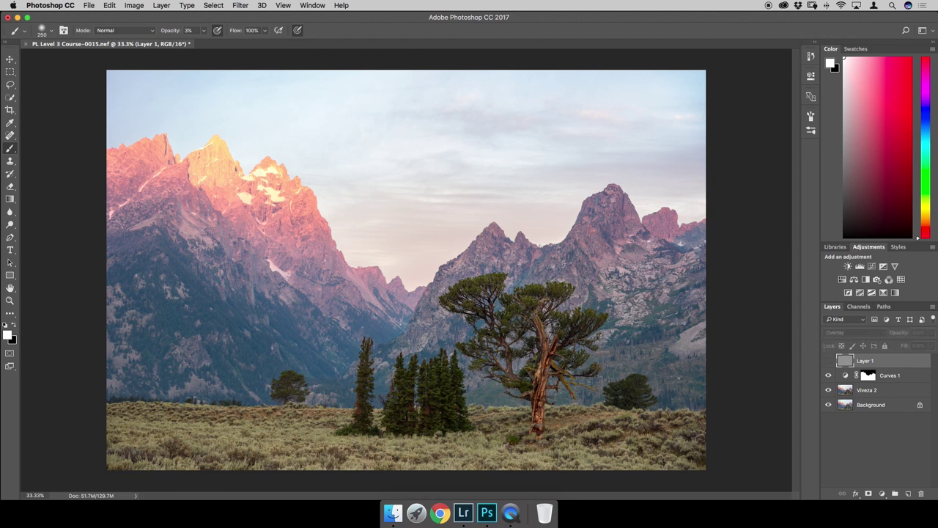
- Compare the photo with the dodging on Layer 1 off and on
{"action": "key", "text": "super+comma"}
{"action": "key", "text": "super+comma"}
{"action": "key", "text": "super+comma"}
{"action": "key", "text": "super+comma"}
{"action": "key", "text": "super+comma"}
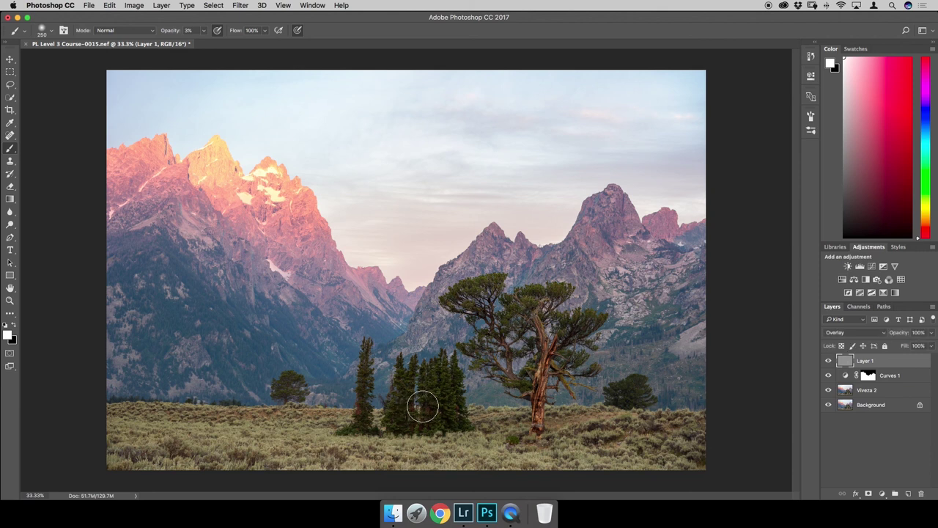
- Darken the conifer group and the small round trees on either side with black strokes at 3% opacity
{"action": "key", "text": "x"}
{"action": "mouse_move", "coordinate": [449, 387]}
{"action": "left_mouse_down"}
{"action": "mouse_move", "coordinate": [400, 405]}
{"action": "mouse_move", "coordinate": [404, 418]}
{"action": "mouse_move", "coordinate": [407, 396]}
{"action": "mouse_move", "coordinate": [365, 377]}
{"action": "mouse_move", "coordinate": [368, 353]}
{"action": "mouse_move", "coordinate": [369, 417]}
{"action": "mouse_move", "coordinate": [411, 409]}
{"action": "mouse_move", "coordinate": [410, 378]}
{"action": "mouse_move", "coordinate": [440, 408]}
{"action": "mouse_move", "coordinate": [451, 393]}
{"action": "mouse_move", "coordinate": [456, 414]}
{"action": "mouse_move", "coordinate": [454, 389]}
{"action": "mouse_move", "coordinate": [458, 414]}
{"action": "mouse_move", "coordinate": [447, 378]}
{"action": "mouse_move", "coordinate": [433, 376]}
{"action": "mouse_move", "coordinate": [447, 371]}
{"action": "mouse_move", "coordinate": [439, 422]}
{"action": "mouse_move", "coordinate": [426, 383]}
{"action": "mouse_move", "coordinate": [413, 377]}
{"action": "mouse_move", "coordinate": [408, 424]}
{"action": "mouse_move", "coordinate": [405, 399]}
{"action": "mouse_move", "coordinate": [368, 358]}
{"action": "left_mouse_up"}
{"action": "mouse_move", "coordinate": [364, 421]}
{"action": "left_mouse_down"}
{"action": "mouse_move", "coordinate": [429, 394]}
{"action": "mouse_move", "coordinate": [411, 377]}
{"action": "mouse_move", "coordinate": [437, 406]}
{"action": "mouse_move", "coordinate": [472, 400]}
{"action": "left_mouse_up"}
{"action": "mouse_move", "coordinate": [650, 387]}
{"action": "left_mouse_down"}
{"action": "mouse_move", "coordinate": [623, 394]}
{"action": "mouse_move", "coordinate": [632, 394]}
{"action": "left_mouse_up"}
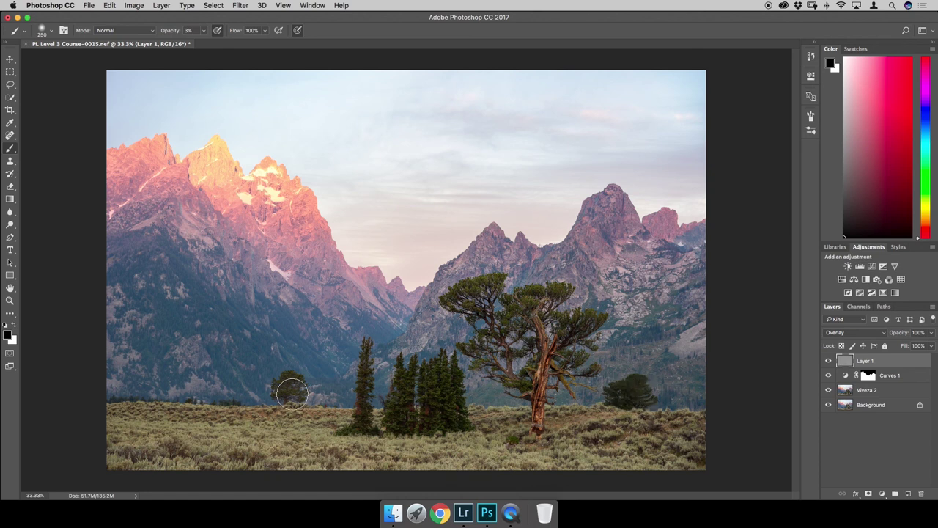
{"action": "left_click_drag", "start_coordinate": [288, 388], "coordinate": [289, 383]}
- Darken the small round tree left of the conifers further with a smaller black brush, checking Layer 1 off and on
{"action": "key", "text": "super+comma"}
{"action": "key", "text": "super+comma"}
{"action": "key", "text": "super+comma"}
{"action": "key", "text": "super+comma"}
{"action": "left_click_drag", "start_coordinate": [291, 389], "coordinate": [314, 379]}
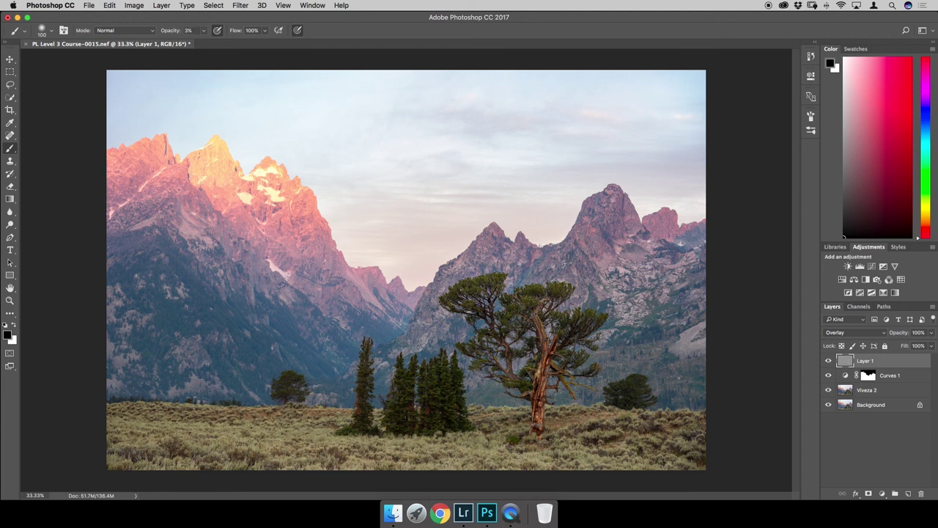
{"action": "key", "text": "super+comma"}
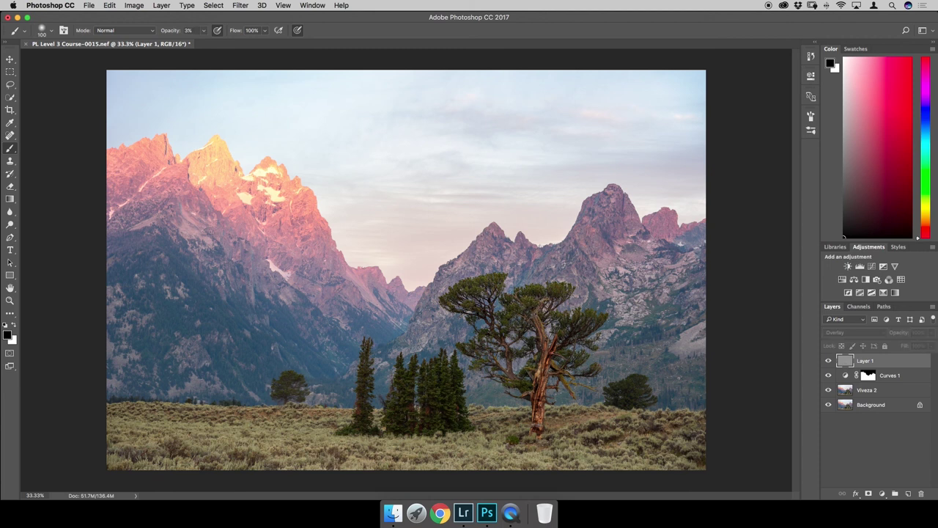
{"action": "key", "text": "super+comma"}
{"action": "key", "text": "super+comma"}
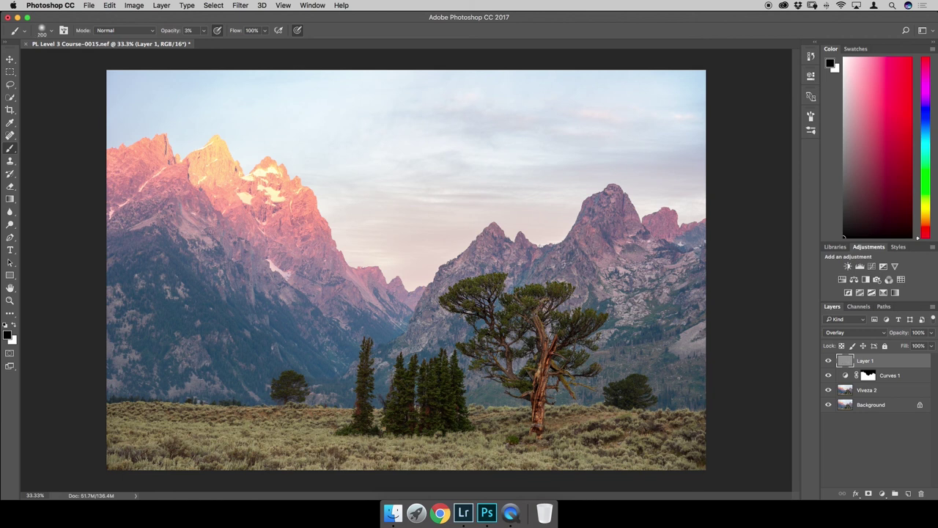
- Continue dodging on Layer 1 with white at a brush size of 400 px, and compare the layer off and on
{"action": "key", "text": "bracketright"}
{"action": "key", "text": "bracketright"}
{"action": "key", "text": "bracketright"}
{"action": "key", "text": "x"}
{"action": "key", "text": "bracketright"}
{"action": "key", "text": "bracketright"}
{"action": "key", "text": "bracketleft"}
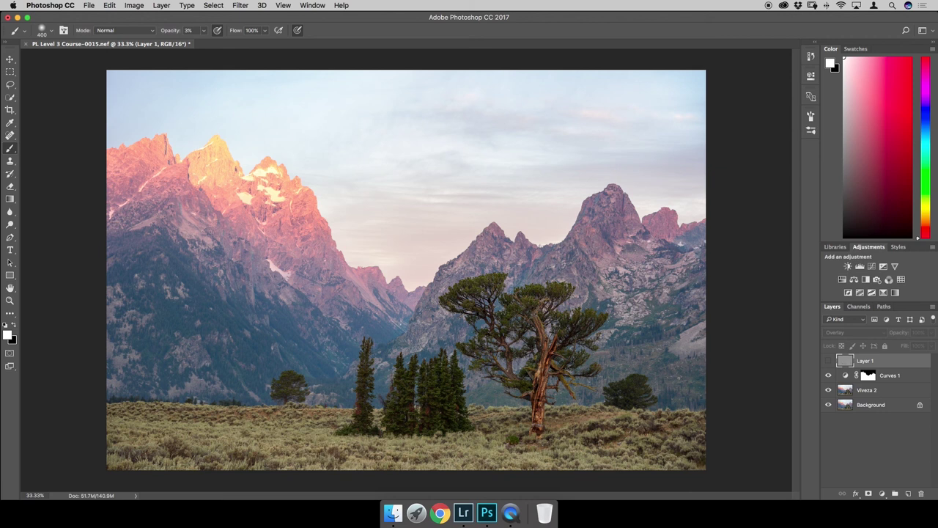
{"action": "left_click", "coordinate": [829, 361]}
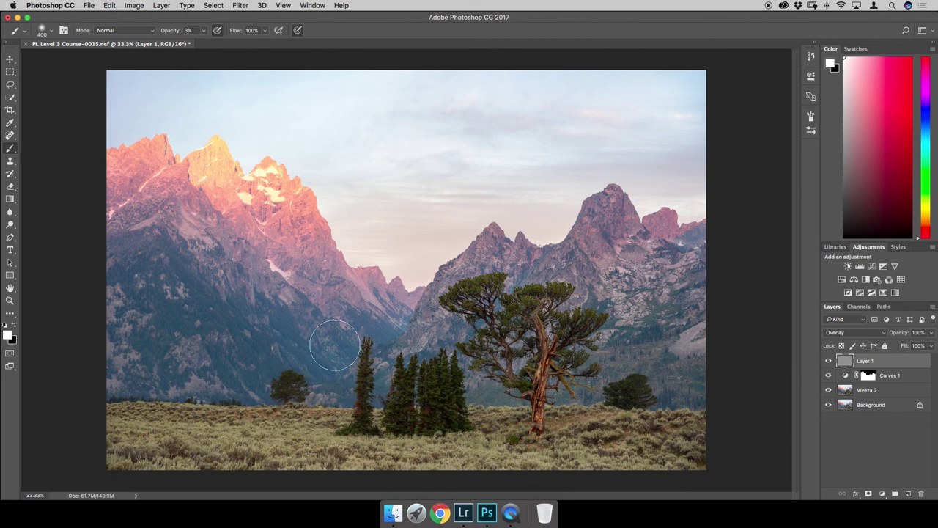
- Burn the lower mountain slope between the large tree and the right-hand round tree with a 300 px black brush
{"action": "key", "text": "bracketright"}
{"action": "key", "text": "x"}
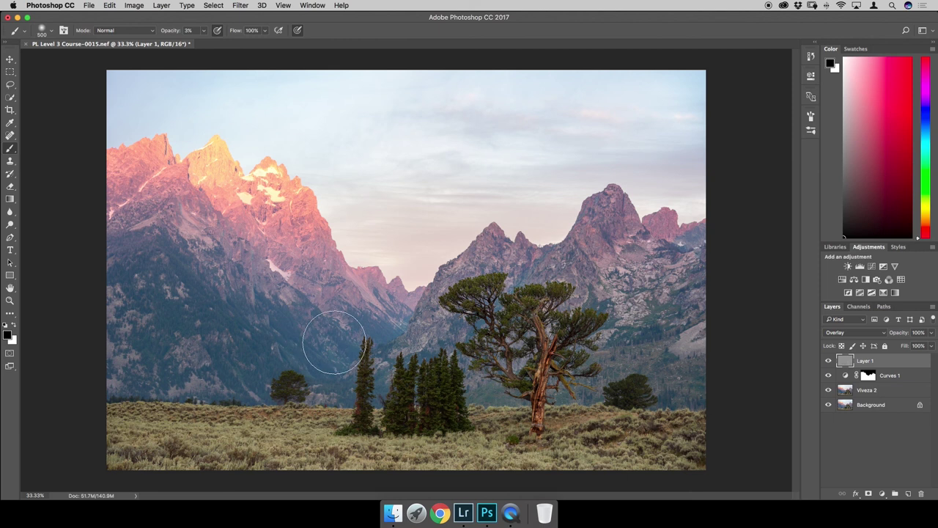
{"action": "key", "text": "bracketleft"}
{"action": "key", "text": "bracketleft"}
{"action": "key", "text": "bracketleft"}
{"action": "key", "text": "bracketright"}
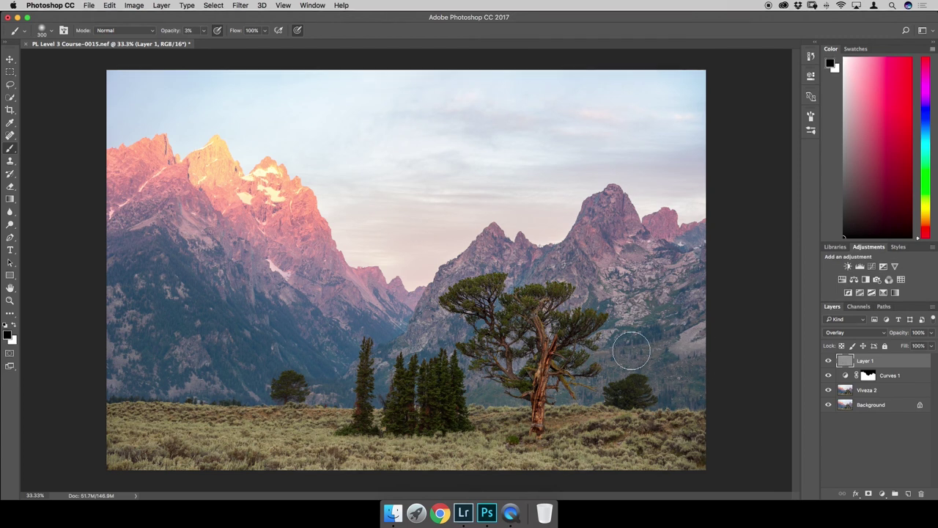
{"action": "left_click_drag", "start_coordinate": [612, 365], "coordinate": [586, 394]}
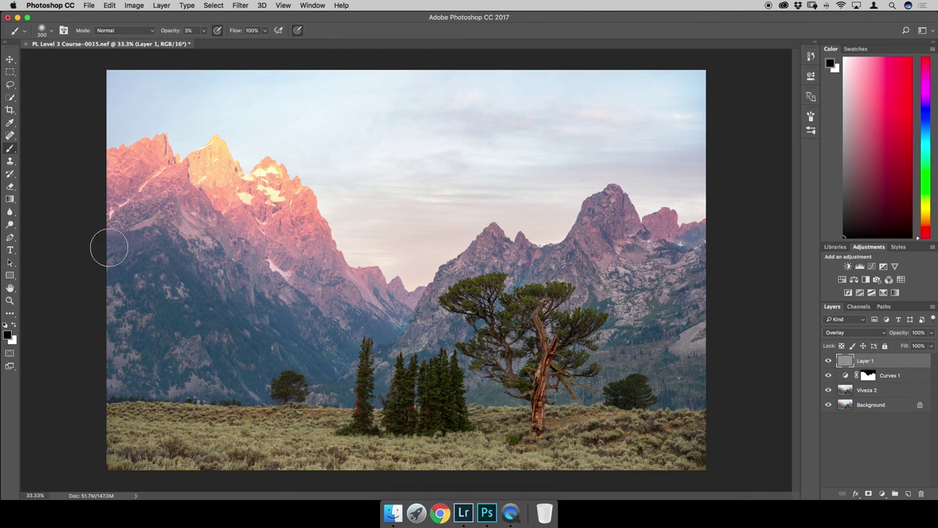
- Darken around the left-hand round tree with a larger black brush and compare Layer 1 off and on
{"action": "key", "text": "bracketright"}
{"action": "key", "text": "bracketright"}
{"action": "left_click_drag", "start_coordinate": [305, 394], "coordinate": [305, 395]}
{"action": "left_click_drag", "start_coordinate": [301, 391], "coordinate": [301, 391]}
{"action": "key", "text": "super+comma"}
{"action": "key", "text": "super+comma"}
{"action": "key", "text": "super+comma"}
- Try Layer 1 at 74% opacity, restore it to 100%, and compare the photo with the layer off and on
{"action": "left_click", "coordinate": [931, 345]}
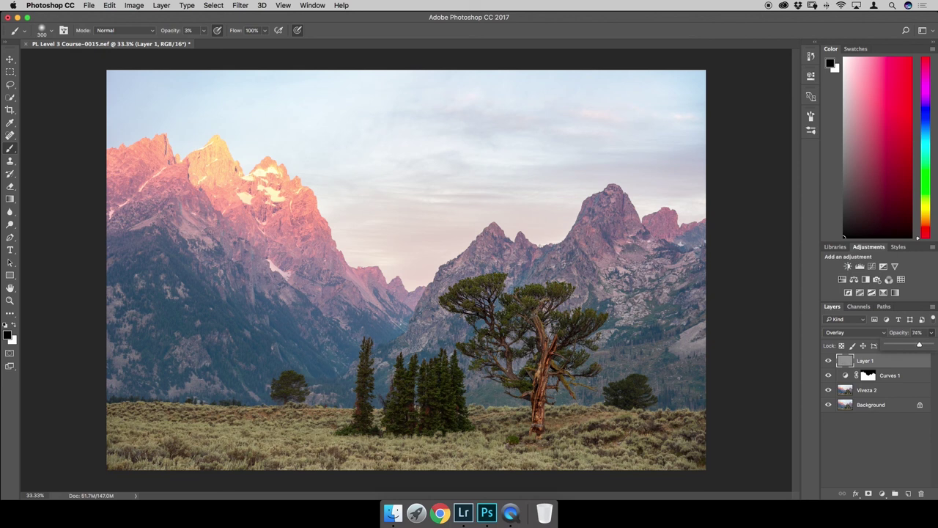
{"action": "key", "text": "shift+Tab"}
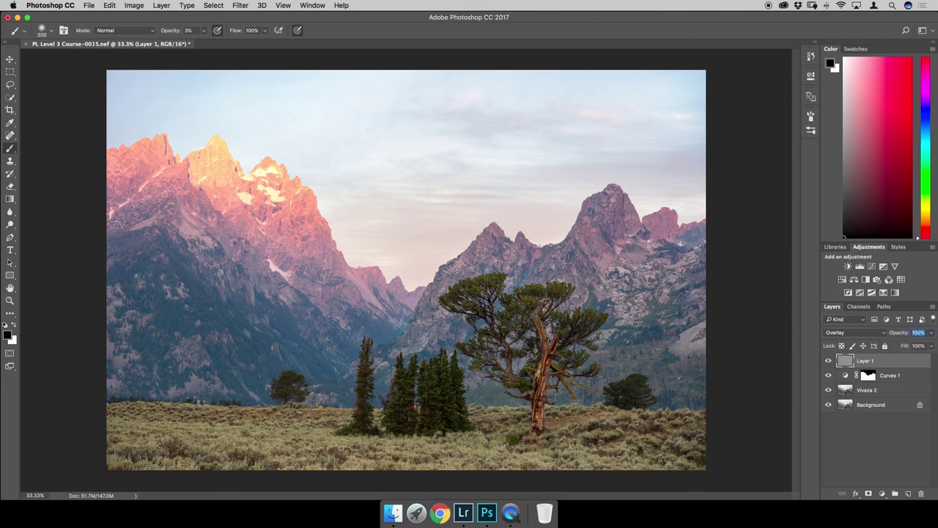
{"action": "key", "text": "super+comma"}
{"action": "key", "text": "super+comma"}
{"action": "key", "text": "super+comma"}
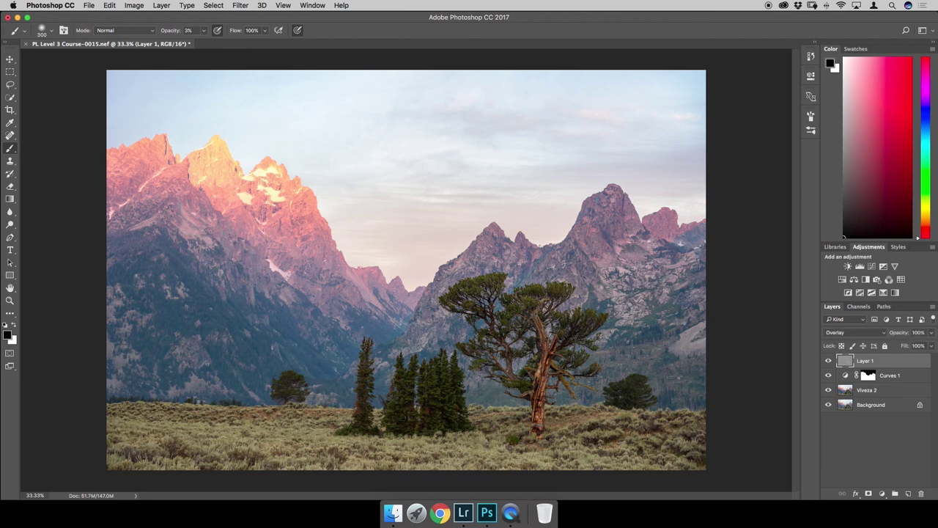
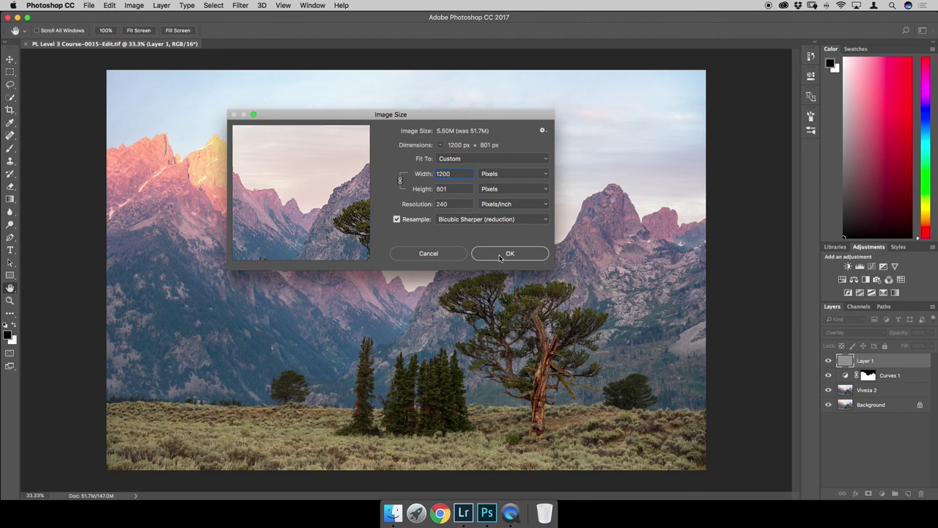
- Resize the image to 1200 × 801 px at 240 pixels/inch, resampled with Bicubic Sharper (reduction)
{"action": "left_click", "coordinate": [497, 254]}
{"action": "key", "text": "b"}
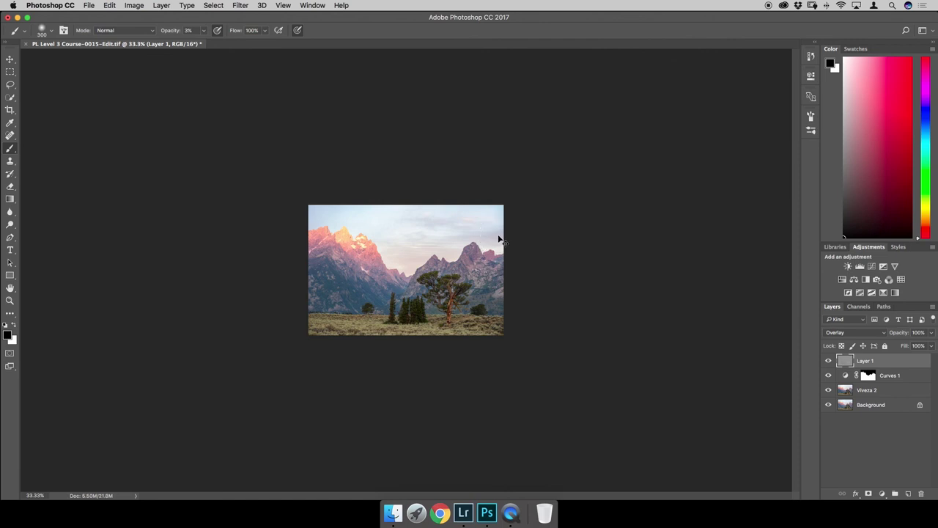
{"action": "key", "text": "super+equal"}
{"action": "key", "text": "super+equal"}
{"action": "key", "text": "super+equal"}
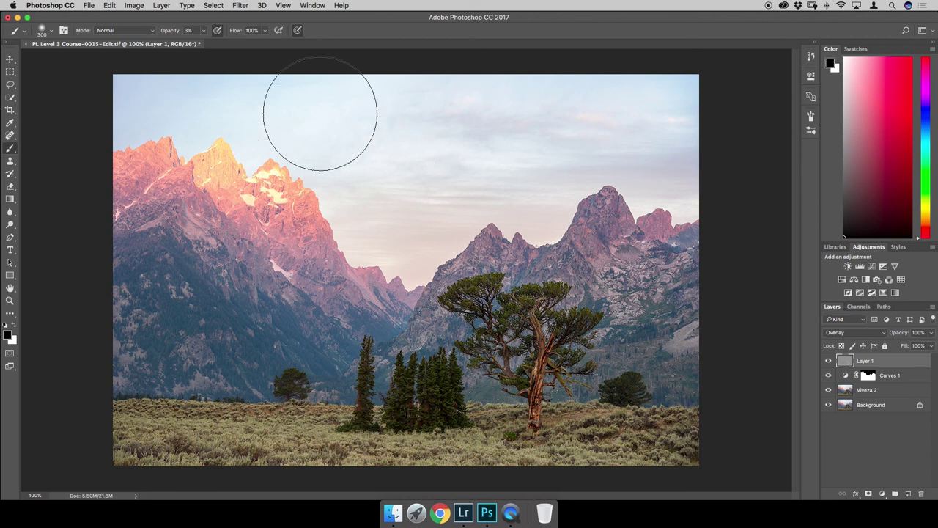
{"action": "left_click", "coordinate": [246, 9]}
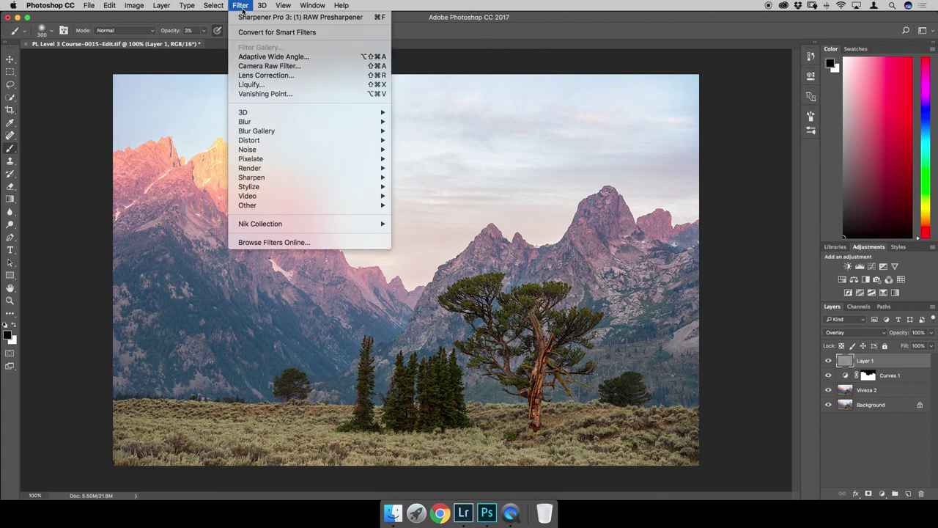
{"action": "mouse_move", "coordinate": [314, 209]}
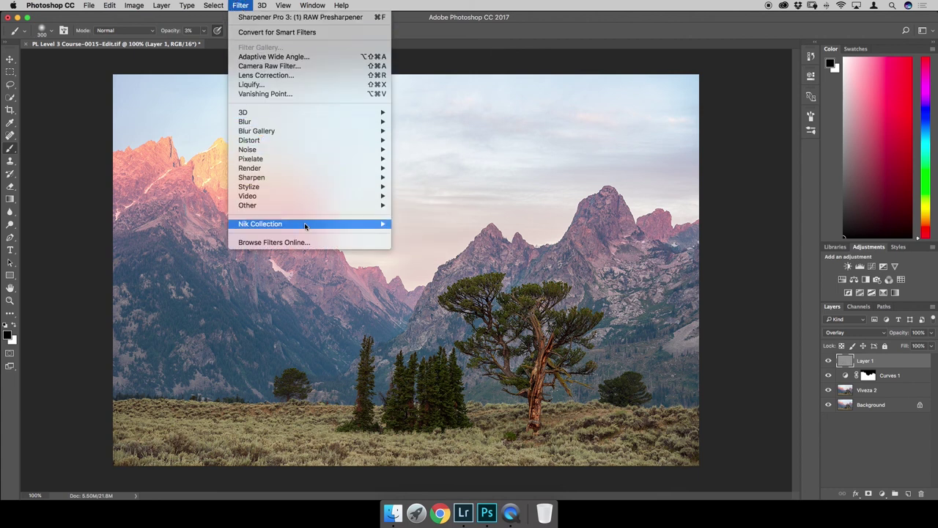
{"action": "mouse_move", "coordinate": [297, 230]}
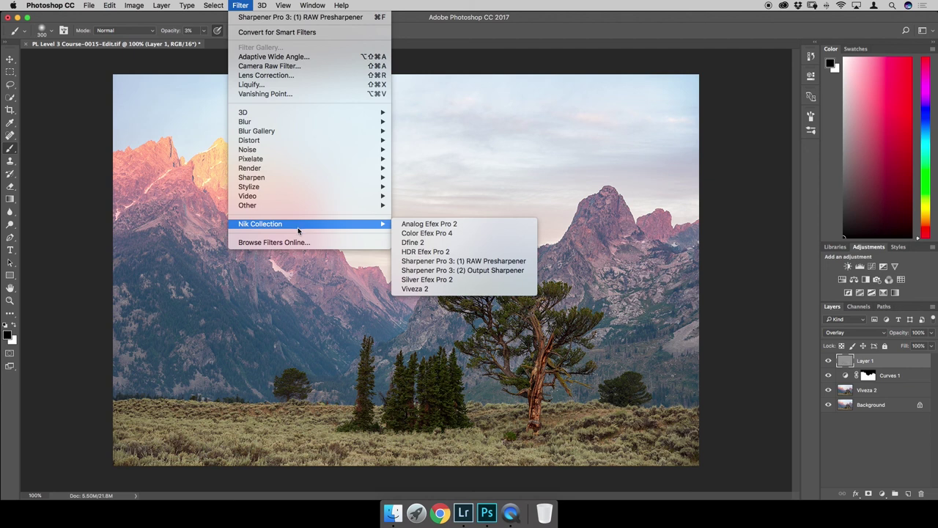
{"action": "left_click", "coordinate": [681, 406]}
{"action": "mouse_move", "coordinate": [657, 328]}
{"action": "left_mouse_down"}
{"action": "mouse_move", "coordinate": [645, 330]}
{"action": "mouse_move", "coordinate": [685, 330]}
{"action": "mouse_move", "coordinate": [655, 289]}
{"action": "left_mouse_up"}
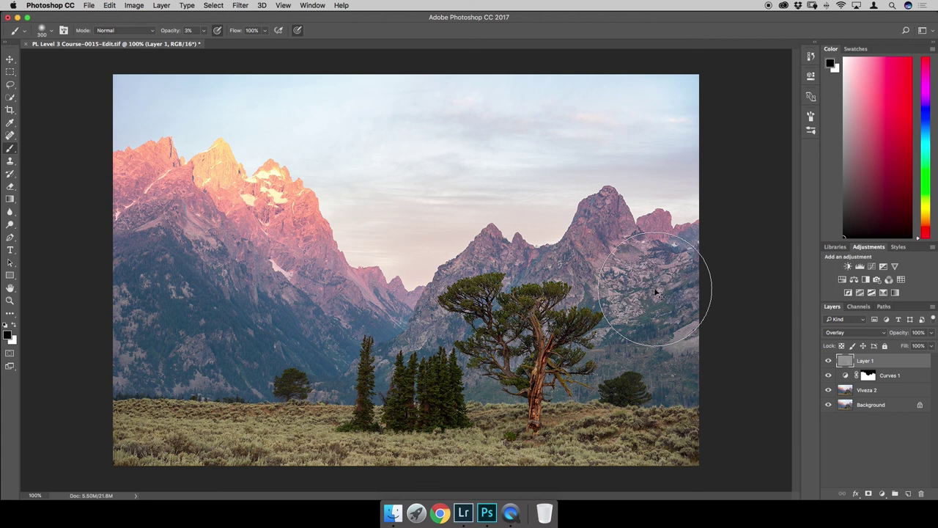
- Stamp all visible layers into a new top layer and open it in the Sharpener Pro 3 RAW Presharpener filter
{"action": "key", "text": "super+alt+shift+e"}
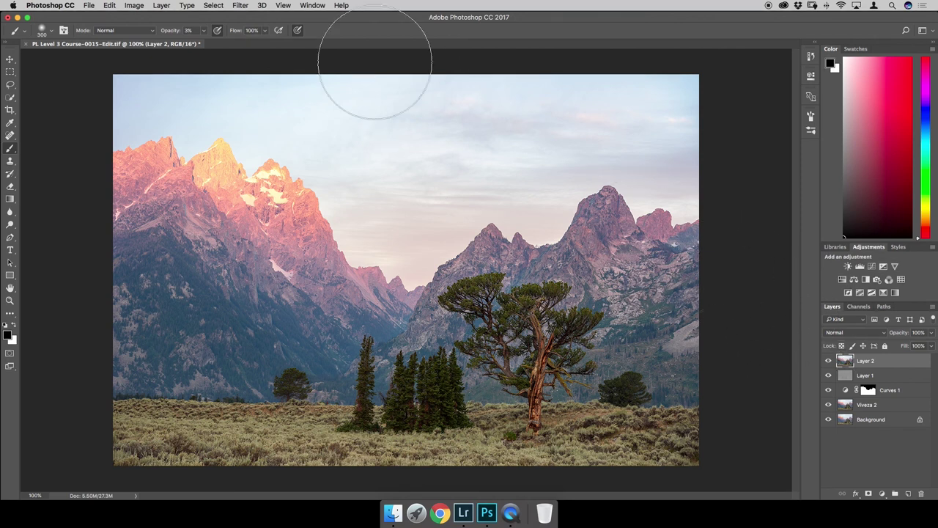
{"action": "left_click", "coordinate": [241, 7]}
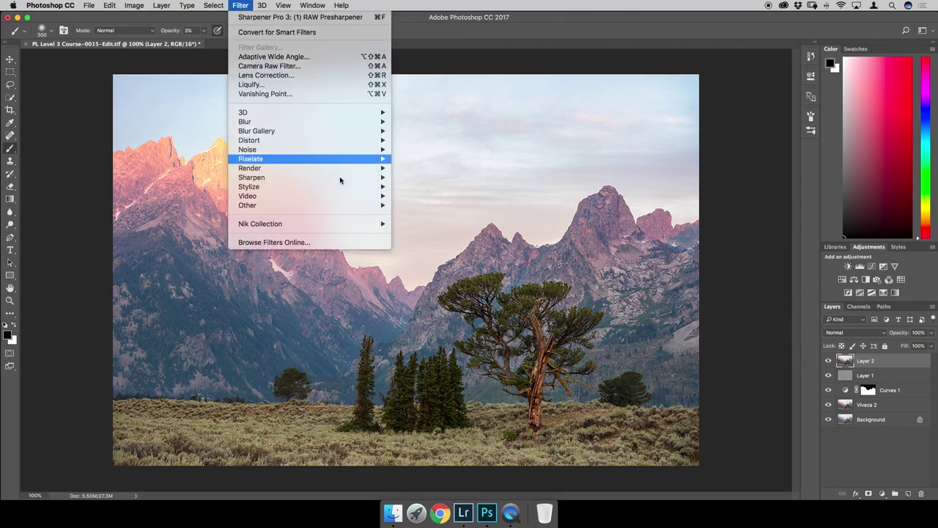
{"action": "mouse_move", "coordinate": [307, 184]}
{"action": "mouse_move", "coordinate": [301, 223]}
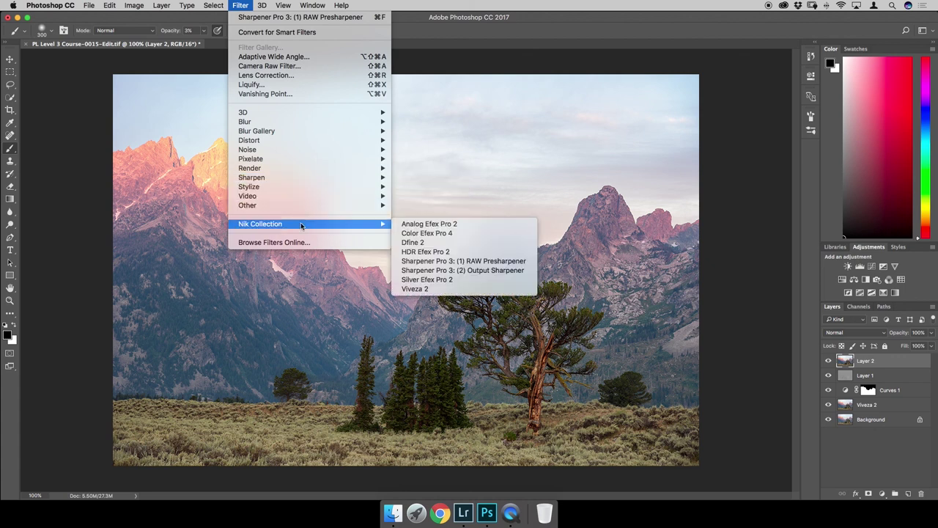
{"action": "left_click", "coordinate": [465, 264]}
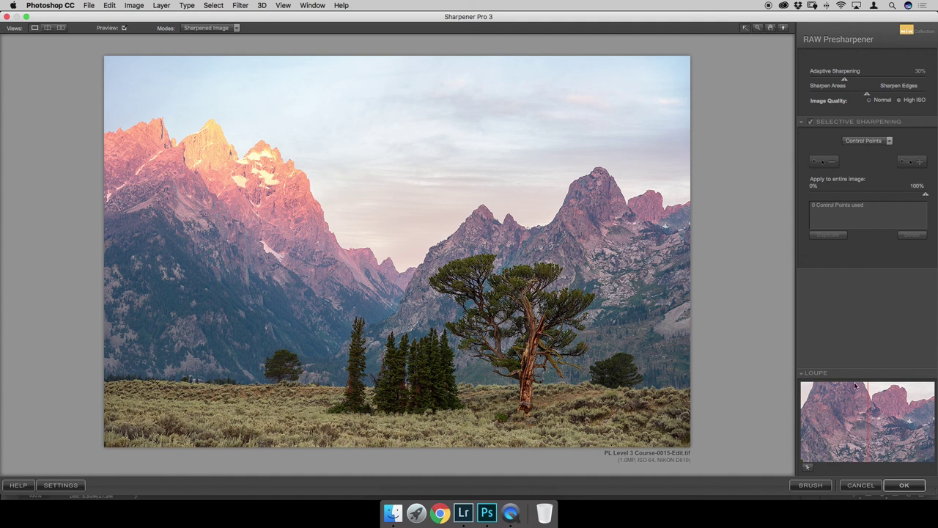
- Try Adaptive Sharpening at 100%, restore it to 30%, and compare the mountain and tree detail in the loupe
{"action": "left_click_drag", "start_coordinate": [882, 439], "coordinate": [871, 405]}
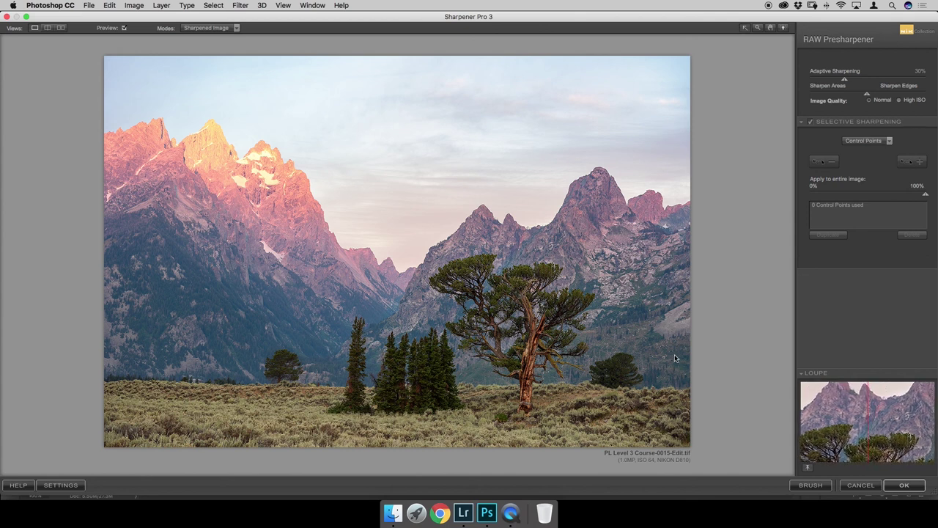
{"action": "left_click_drag", "start_coordinate": [825, 423], "coordinate": [849, 430]}
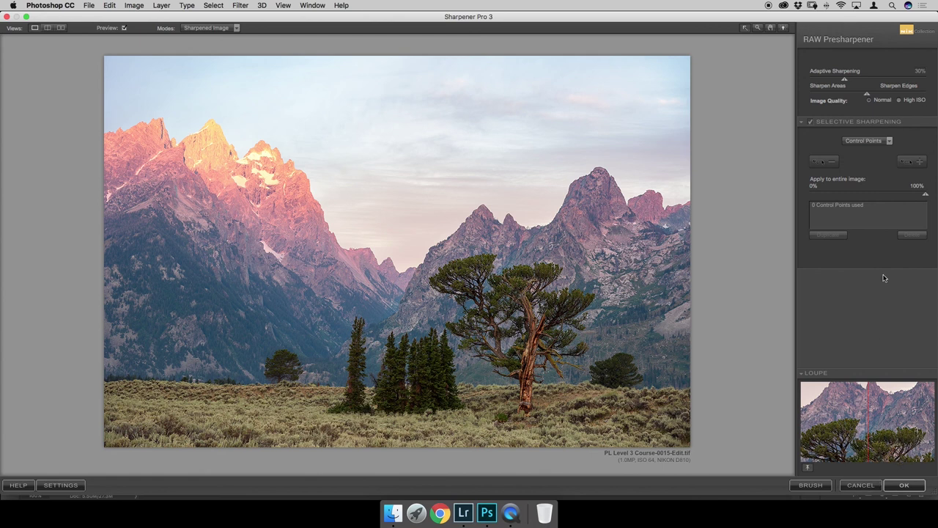
{"action": "left_click_drag", "start_coordinate": [846, 82], "coordinate": [874, 82]}
{"action": "left_click_drag", "start_coordinate": [876, 82], "coordinate": [845, 82]}
{"action": "left_click", "coordinate": [915, 74]}
{"action": "type", "text": "10"}
{"action": "key", "text": "Return"}
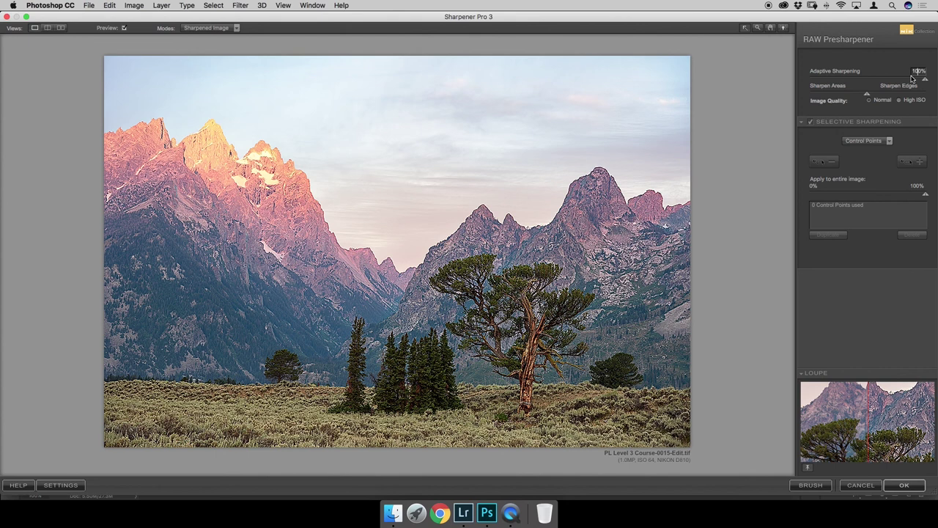
{"action": "type", "text": "0"}
{"action": "key", "text": "Return"}
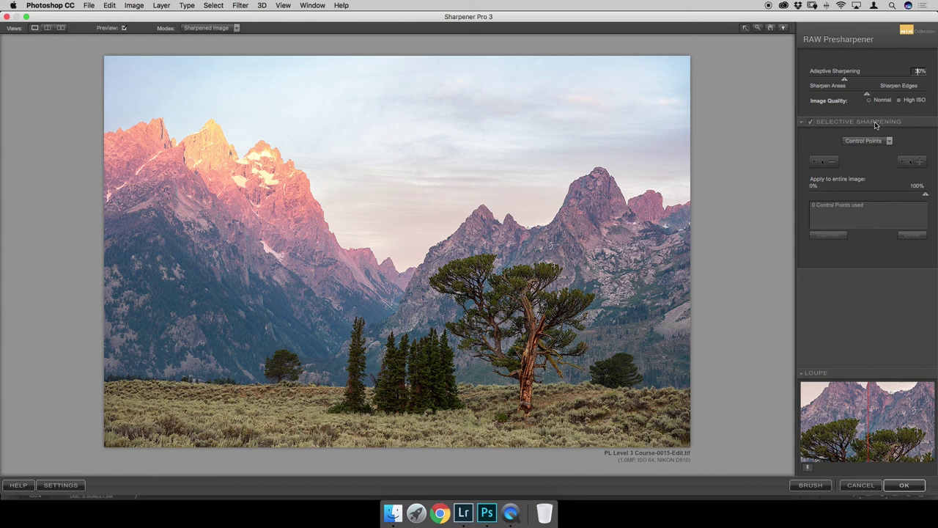
{"action": "left_click_drag", "start_coordinate": [891, 420], "coordinate": [907, 438]}
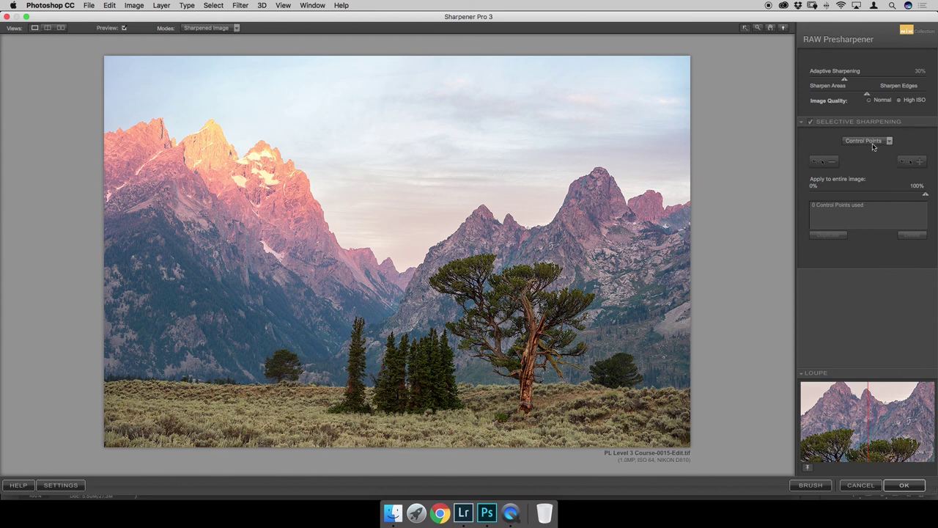
- Try a 0% control point over the mountains and tree with Adaptive Sharpening at 67%, and restore 30% with the point deleted
{"action": "left_click", "coordinate": [822, 167]}
{"action": "left_click_drag", "start_coordinate": [846, 79], "coordinate": [881, 84]}
{"action": "left_click_drag", "start_coordinate": [888, 80], "coordinate": [888, 80]}
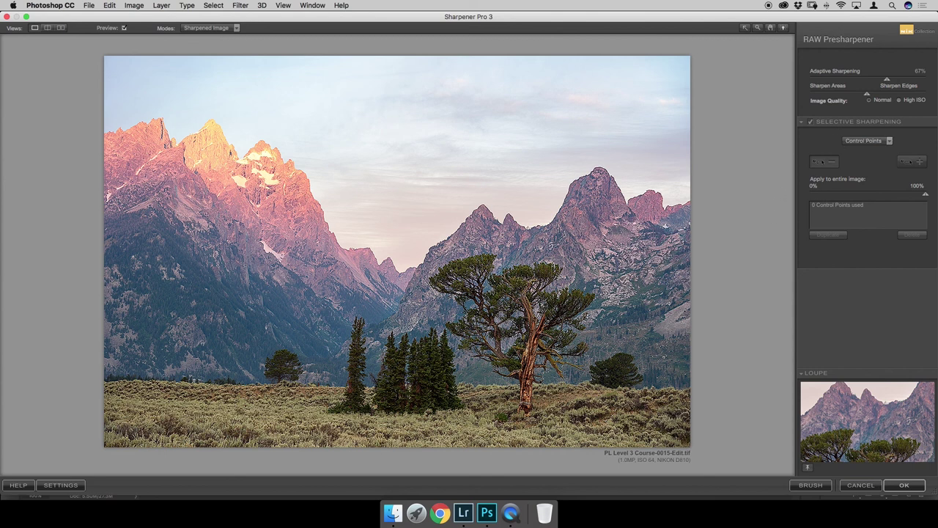
{"action": "left_click", "coordinate": [627, 258]}
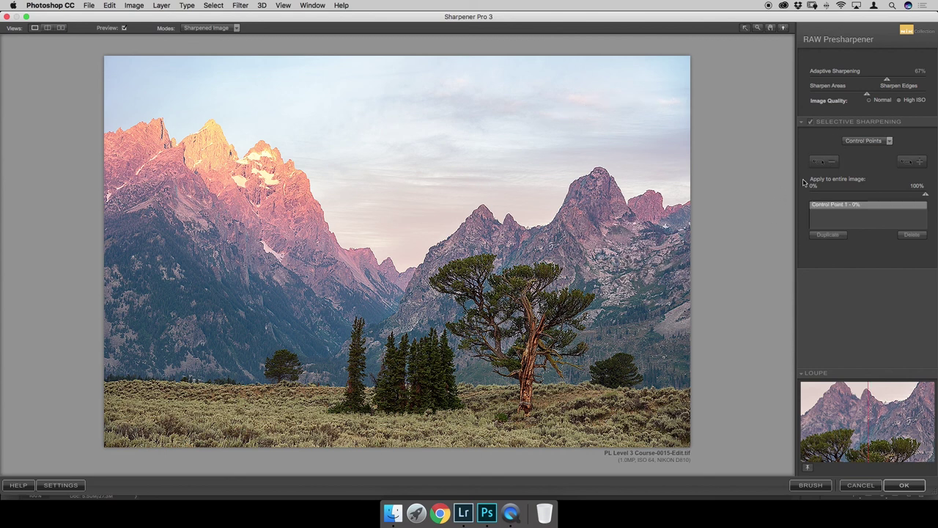
{"action": "left_click_drag", "start_coordinate": [600, 262], "coordinate": [608, 260]}
{"action": "left_click_drag", "start_coordinate": [608, 260], "coordinate": [523, 273]}
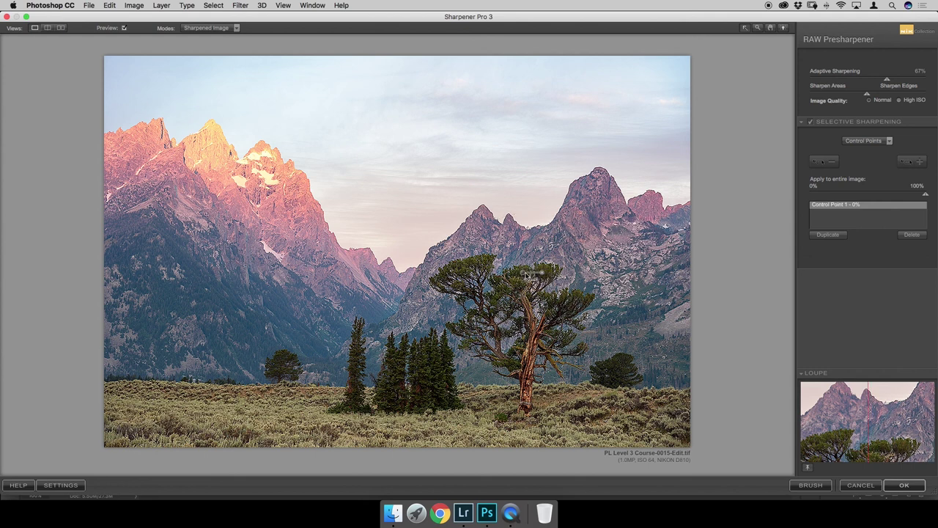
{"action": "left_click", "coordinate": [523, 273]}
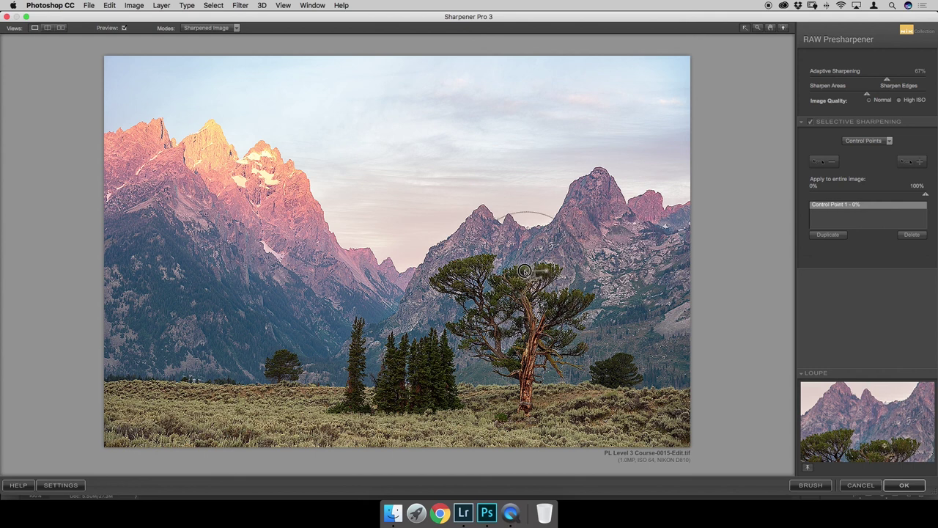
{"action": "left_click_drag", "start_coordinate": [522, 273], "coordinate": [486, 210]}
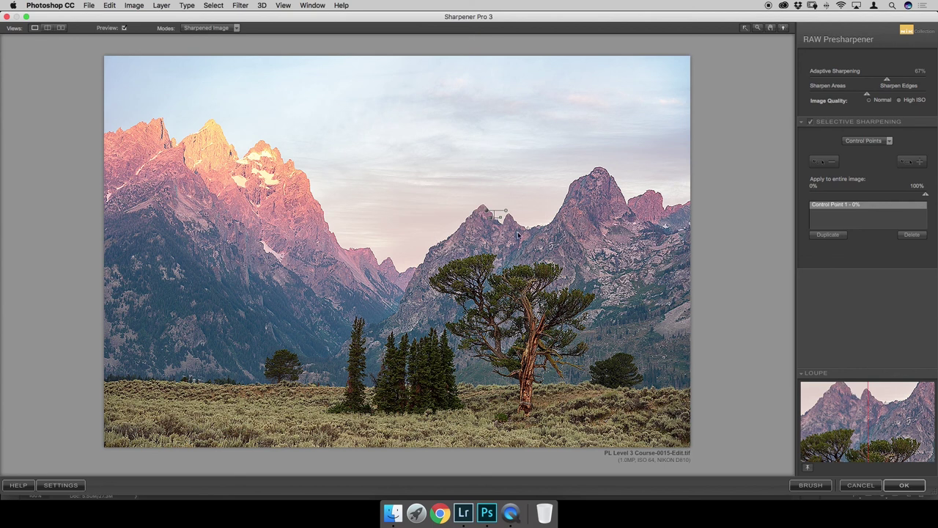
{"action": "key", "text": "Delete"}
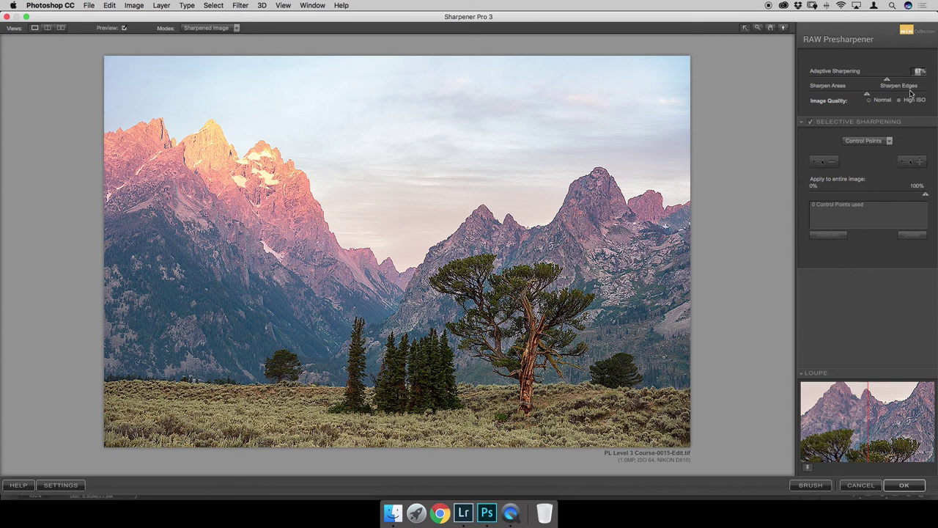
{"action": "type", "text": "30"}
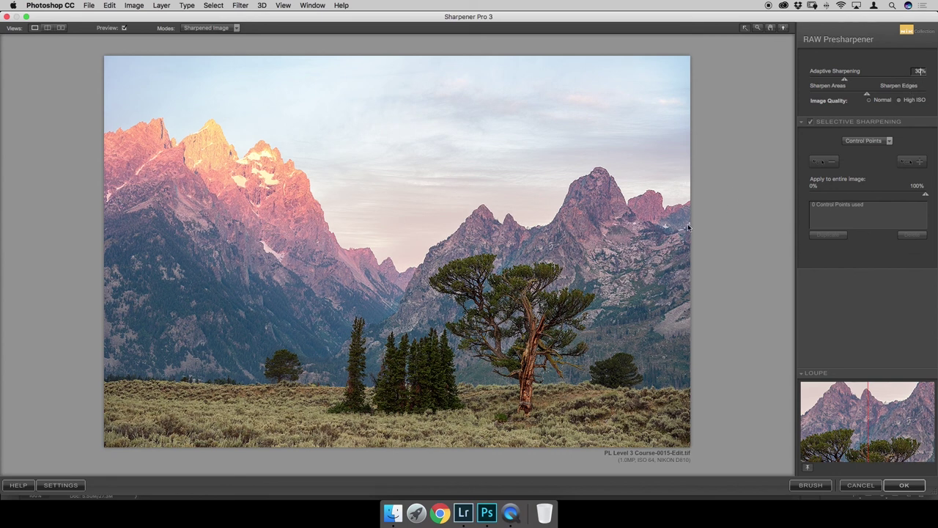
- Place five 0% control points across the sky, from the far right to the far left, to exclude it from sharpening
{"action": "left_click", "coordinate": [802, 174]}
{"action": "left_click", "coordinate": [636, 112]}
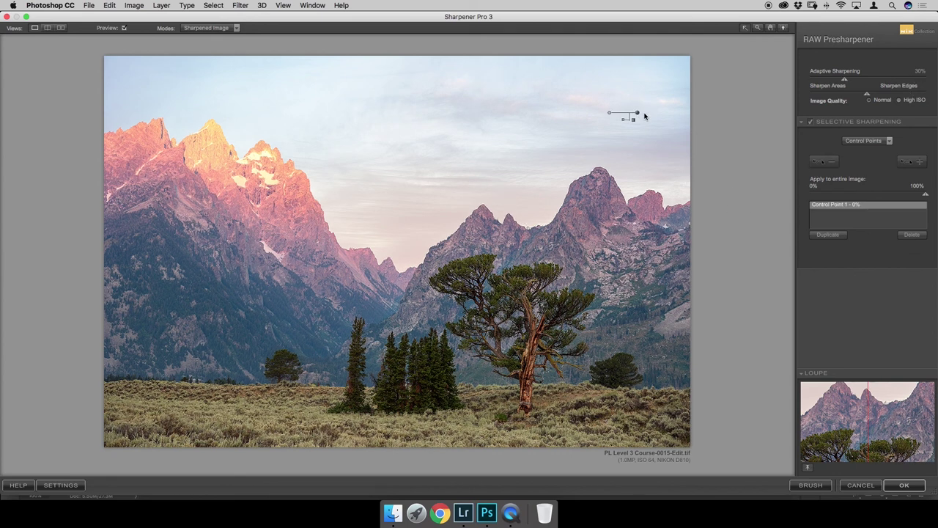
{"action": "mouse_move", "coordinate": [609, 113]}
{"action": "left_click", "coordinate": [481, 115]}
{"action": "left_click_drag", "start_coordinate": [515, 116], "coordinate": [513, 117]}
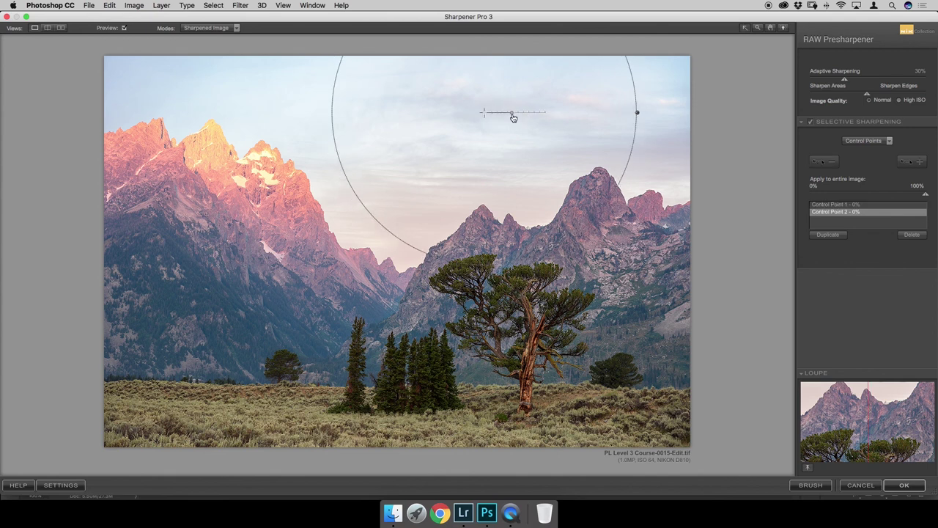
{"action": "left_click", "coordinate": [327, 107]}
{"action": "left_click", "coordinate": [838, 239]}
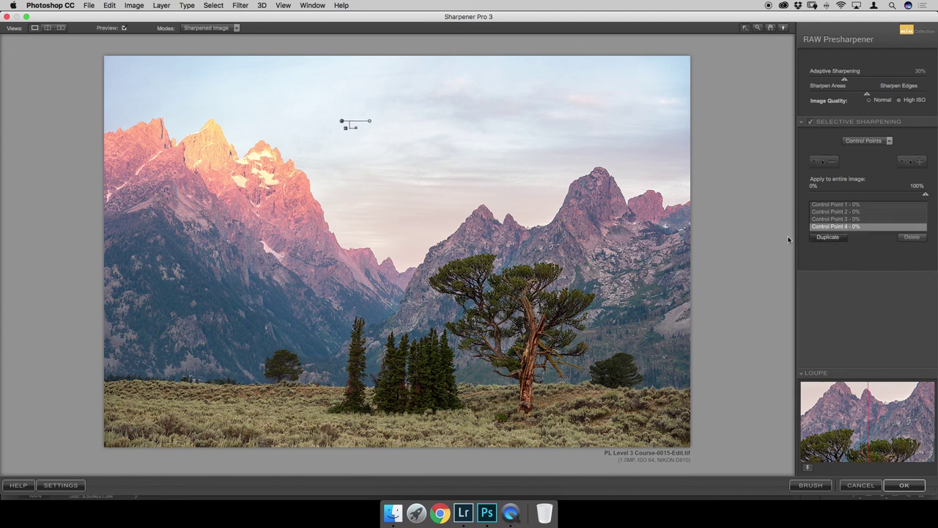
{"action": "left_click_drag", "start_coordinate": [342, 121], "coordinate": [181, 82]}
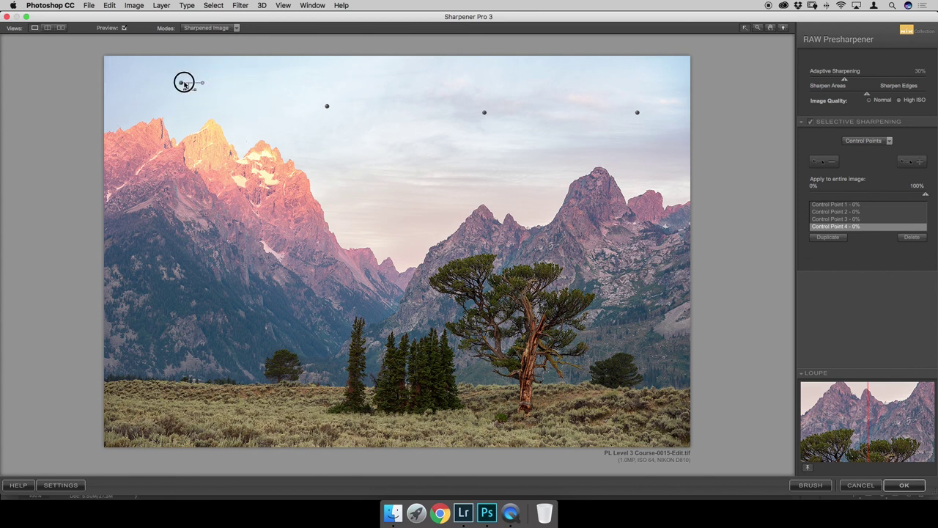
{"action": "left_click_drag", "start_coordinate": [182, 84], "coordinate": [169, 83]}
{"action": "left_click", "coordinate": [258, 89]}
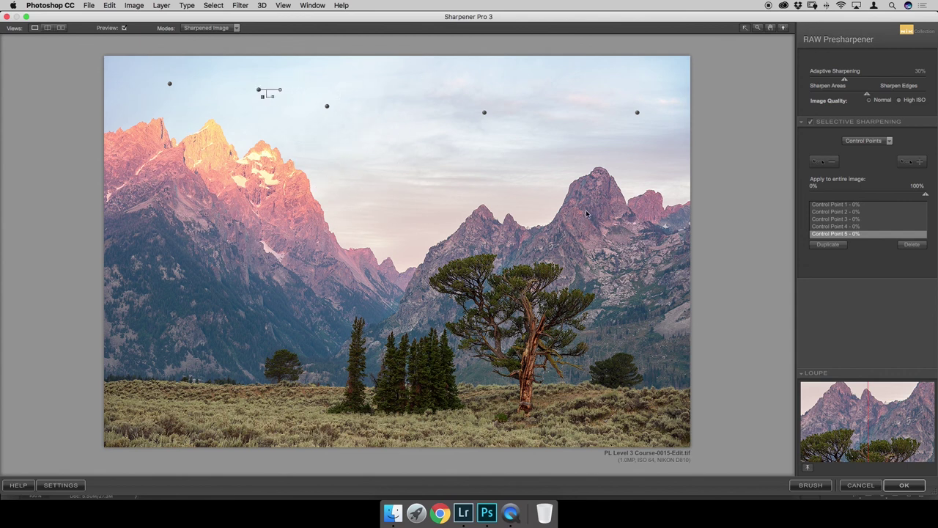
{"action": "left_click", "coordinate": [541, 198]}
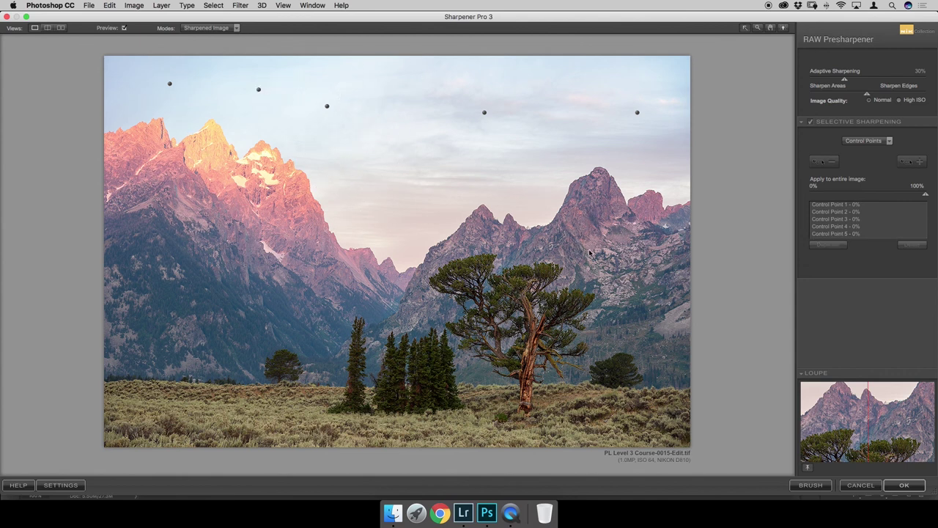
- Check the large tree's detail in the loupe and apply the RAW Presharpener at 30% Adaptive Sharpening
{"action": "left_click_drag", "start_coordinate": [890, 437], "coordinate": [915, 427]}
{"action": "mouse_move", "coordinate": [847, 439]}
{"action": "left_mouse_down"}
{"action": "mouse_move", "coordinate": [856, 429]}
{"action": "mouse_move", "coordinate": [848, 434]}
{"action": "left_mouse_up"}
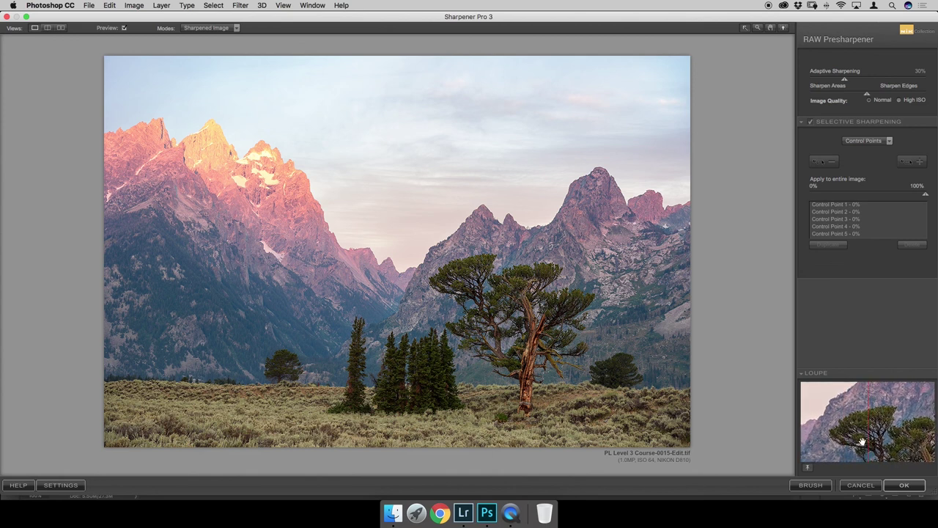
{"action": "left_click", "coordinate": [905, 486]}
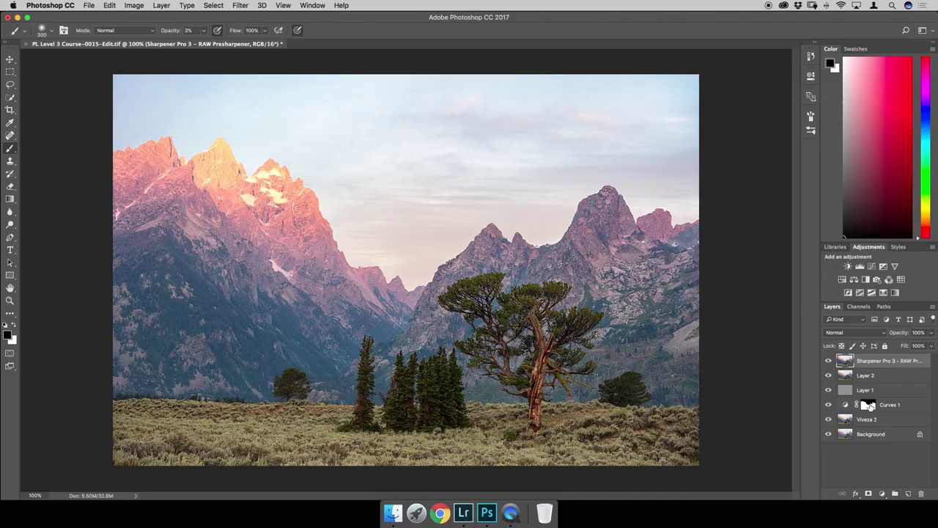
- Compare the mountain and tree detail with the Sharpener Pro 3 layer off and on, keeping that layer at 100% opacity
{"action": "left_click", "coordinate": [869, 405]}
{"action": "left_click", "coordinate": [872, 361]}
{"action": "key", "text": "super+plus"}
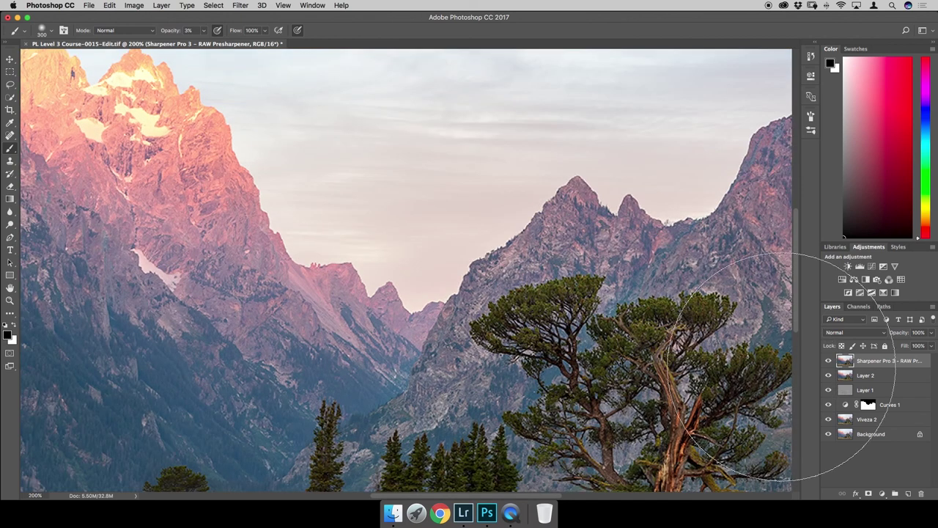
{"action": "scroll", "coordinate": [509, 325], "scroll_direction": "right", "scroll_amount": 5}
{"action": "scroll", "coordinate": [509, 325], "scroll_direction": "down", "scroll_amount": 2}
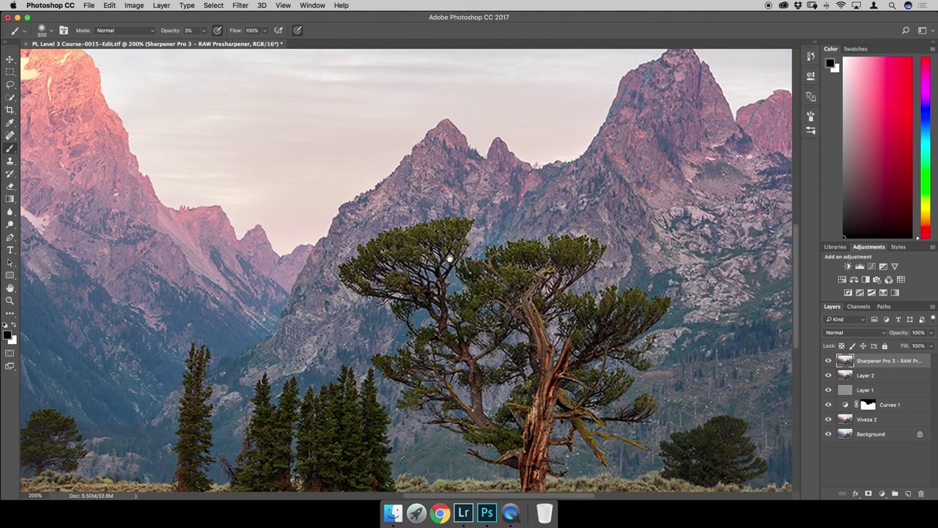
{"action": "scroll", "coordinate": [450, 258], "scroll_direction": "up", "scroll_amount": 1}
{"action": "scroll", "coordinate": [449, 258], "scroll_direction": "right", "scroll_amount": 1}
{"action": "left_click", "coordinate": [829, 361]}
{"action": "left_click", "coordinate": [828, 361]}
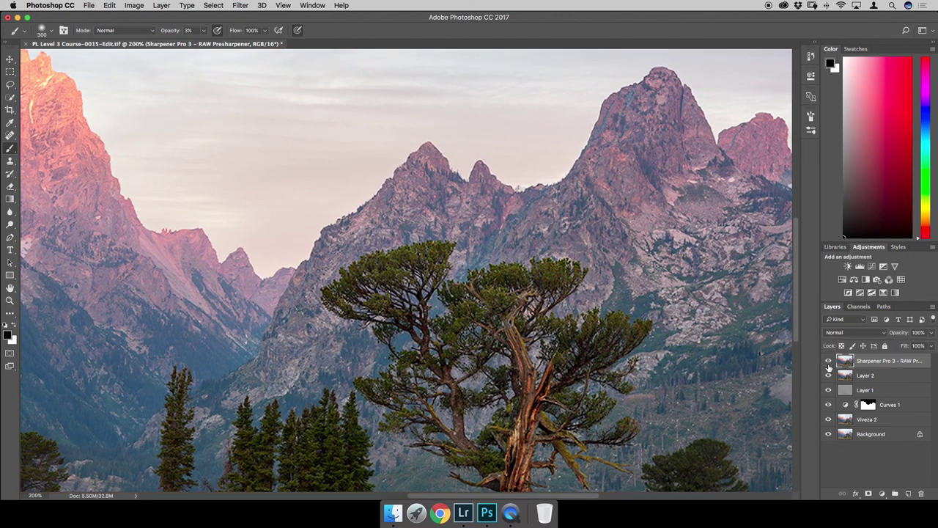
{"action": "left_click", "coordinate": [829, 361]}
{"action": "left_click", "coordinate": [932, 333]}
{"action": "mouse_move", "coordinate": [929, 344]}
{"action": "left_mouse_down"}
{"action": "mouse_move", "coordinate": [919, 345]}
{"action": "mouse_move", "coordinate": [935, 345]}
{"action": "left_mouse_up"}
{"action": "key", "text": "super+minus"}
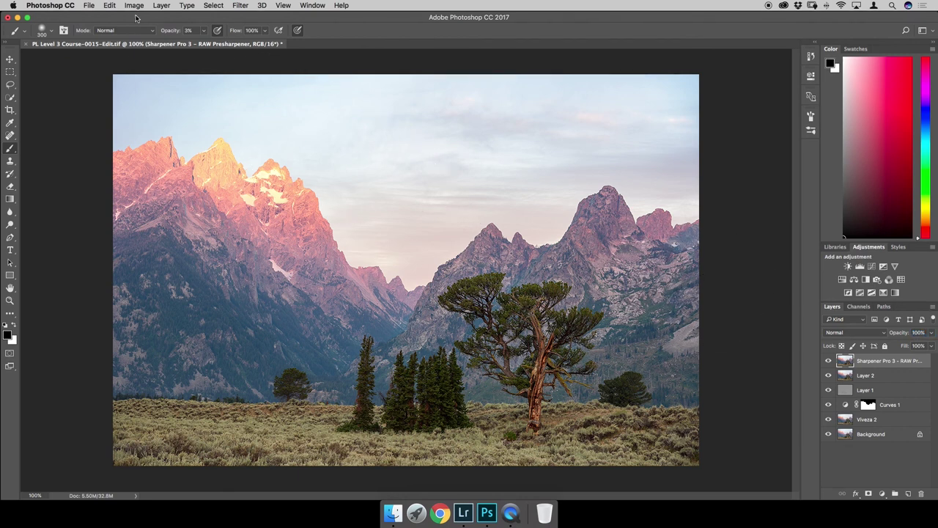
- Try a Save for Web JPEG export at quality 85, inspect the large tree in its preview, and cancel the export
{"action": "left_click", "coordinate": [91, 7]}
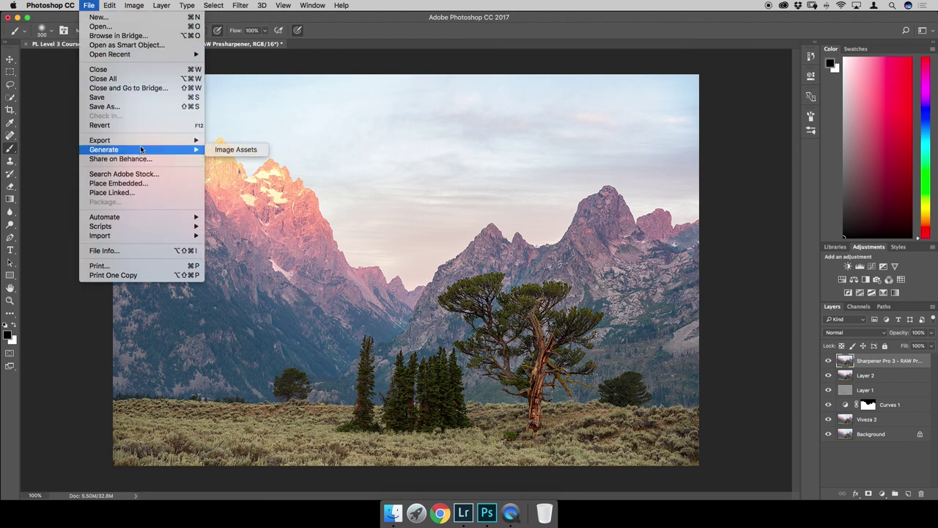
{"action": "mouse_move", "coordinate": [176, 142]}
{"action": "left_click", "coordinate": [253, 180]}
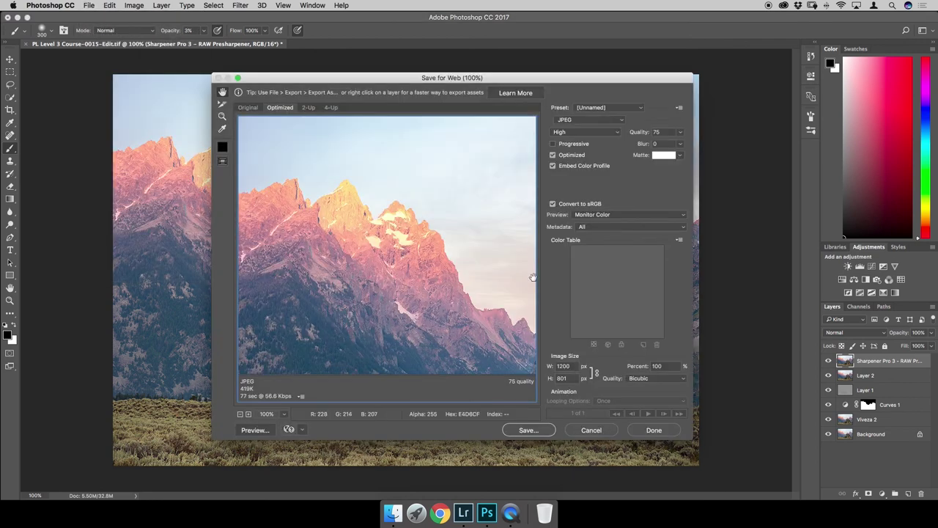
{"action": "left_click", "coordinate": [657, 132]}
{"action": "type", "text": "85"}
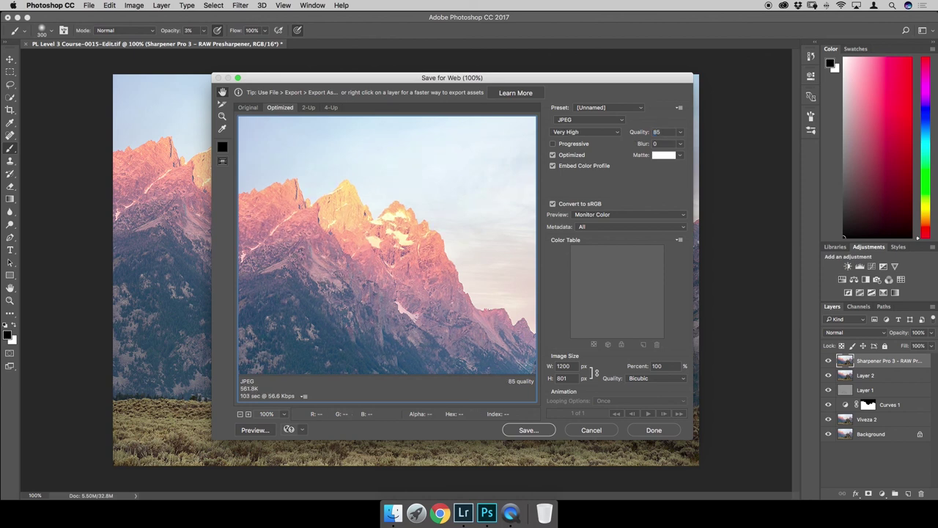
{"action": "left_click_drag", "start_coordinate": [410, 367], "coordinate": [354, 235]}
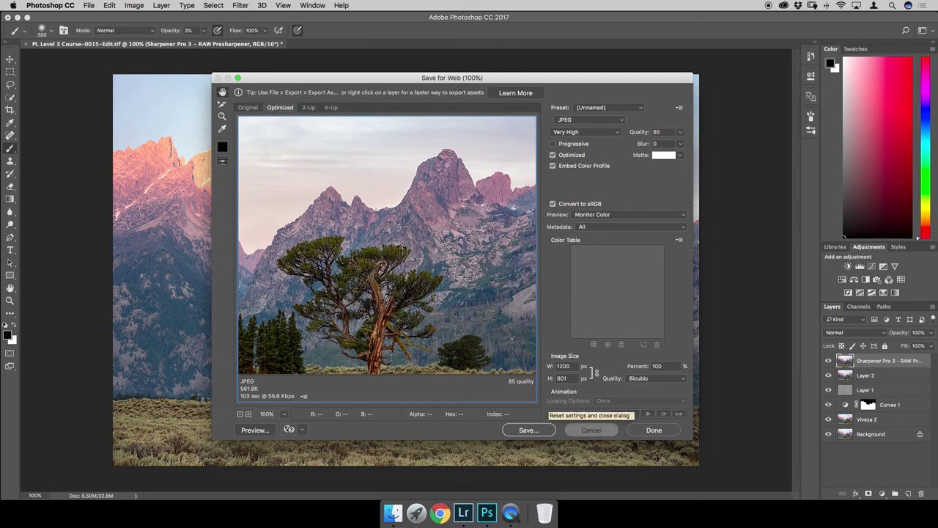
{"action": "left_click", "coordinate": [592, 430]}
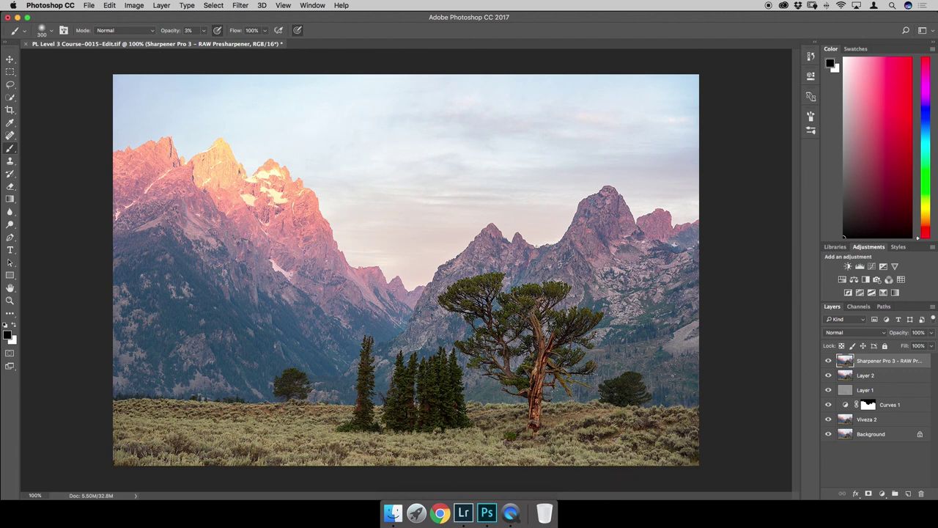
- Revert the document to the history state just before the Image Size change and view the whole full-resolution photo
{"action": "left_click", "coordinate": [811, 55]}
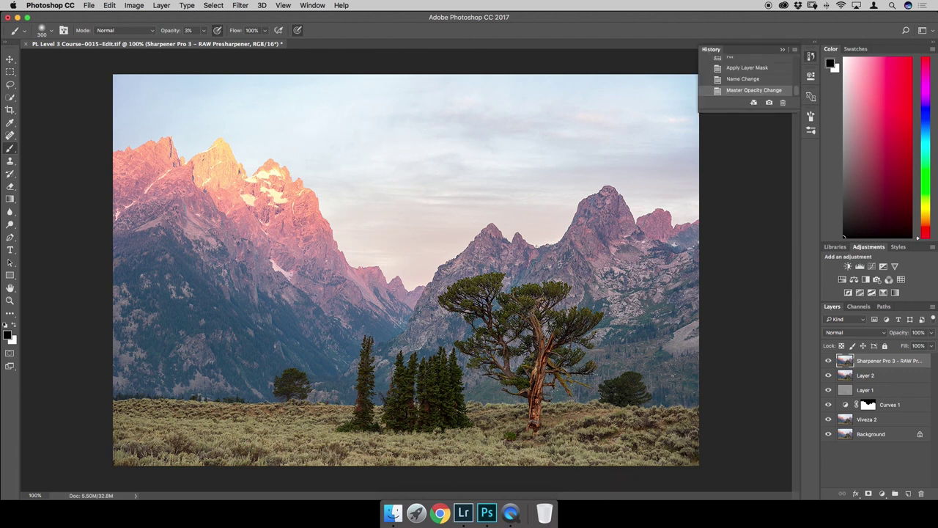
{"action": "scroll", "coordinate": [748, 77], "scroll_direction": "up", "scroll_amount": 3}
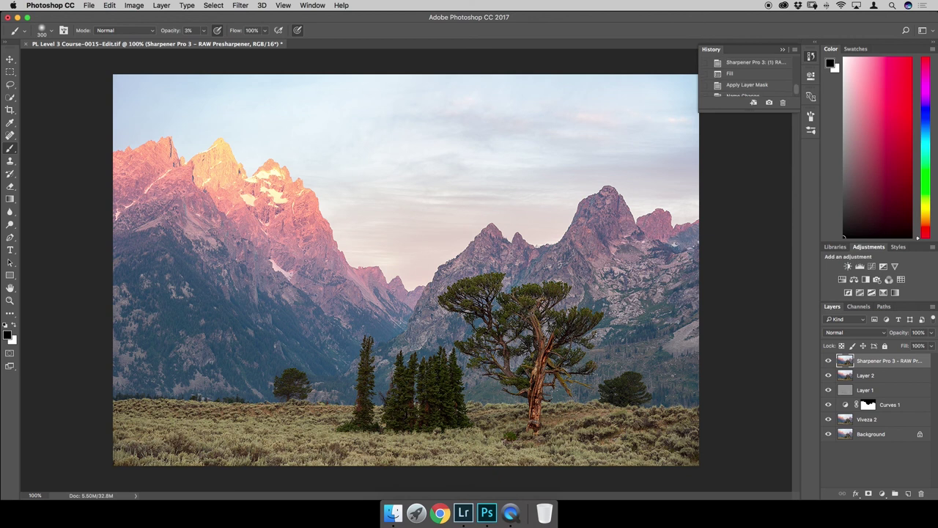
{"action": "scroll", "coordinate": [747, 77], "scroll_direction": "down", "scroll_amount": 5}
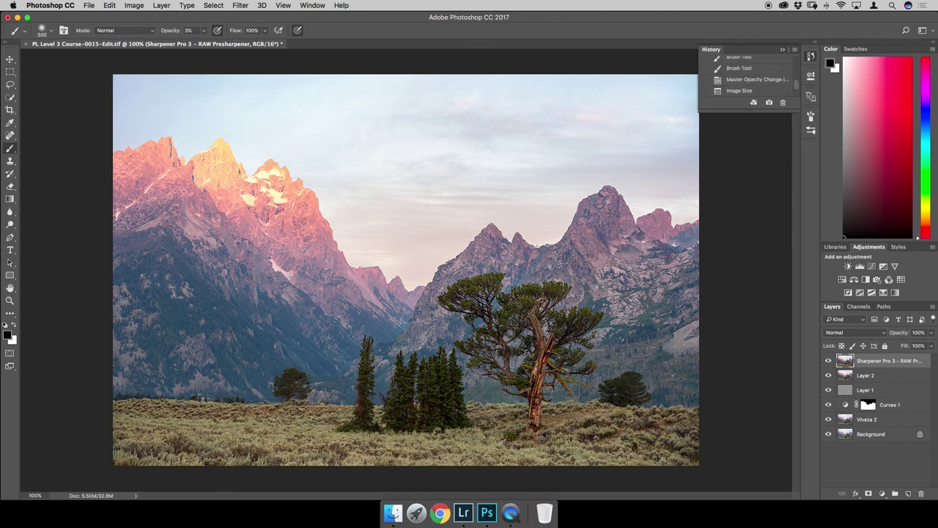
{"action": "left_click", "coordinate": [755, 79]}
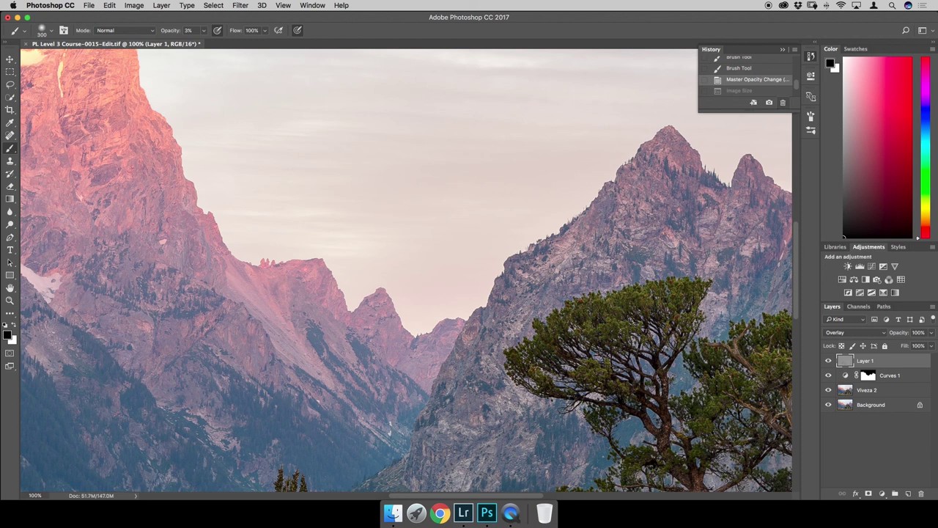
{"action": "key", "text": "super+minus"}
{"action": "key", "text": "super+minus"}
{"action": "key", "text": "super+minus"}
{"action": "key", "text": "super+minus"}
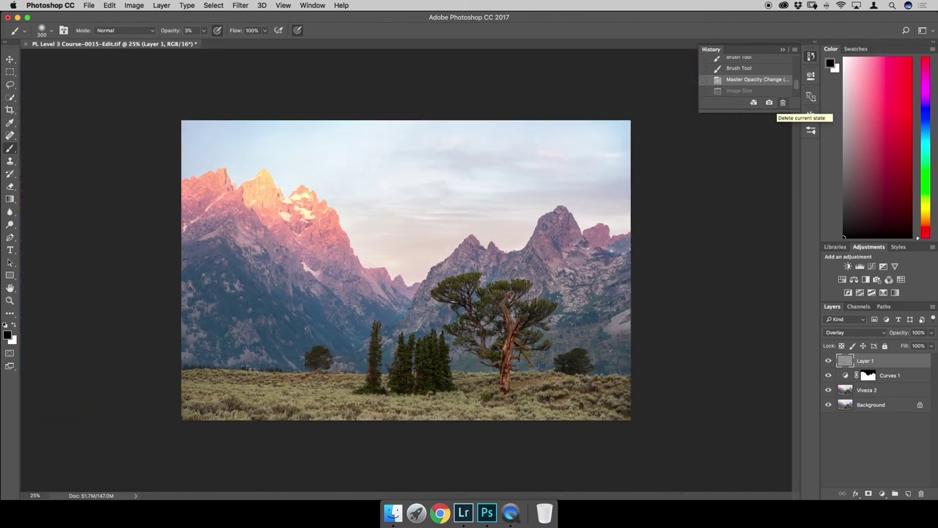
{"action": "key", "text": "super+plus"}
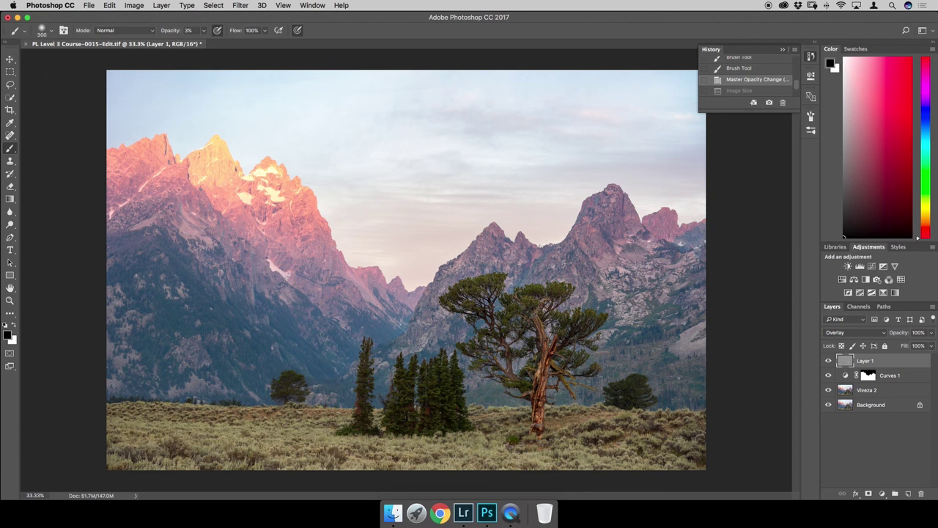
- Save and close the full-resolution layered TIFF and switch to Lightroom
{"action": "key", "text": "super+s"}
{"action": "key", "text": "super+w"}
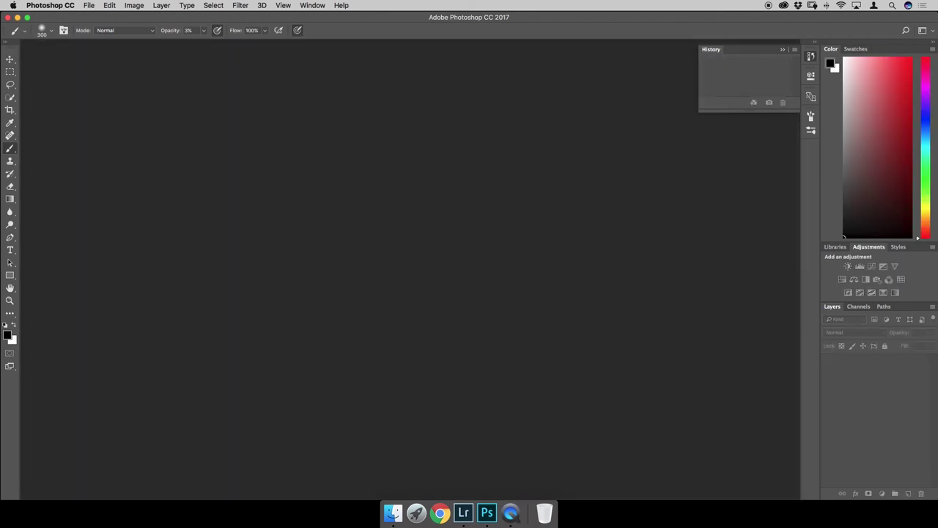
{"action": "key", "text": "super+Tab"}
{"action": "key", "text": "super+Tab"}
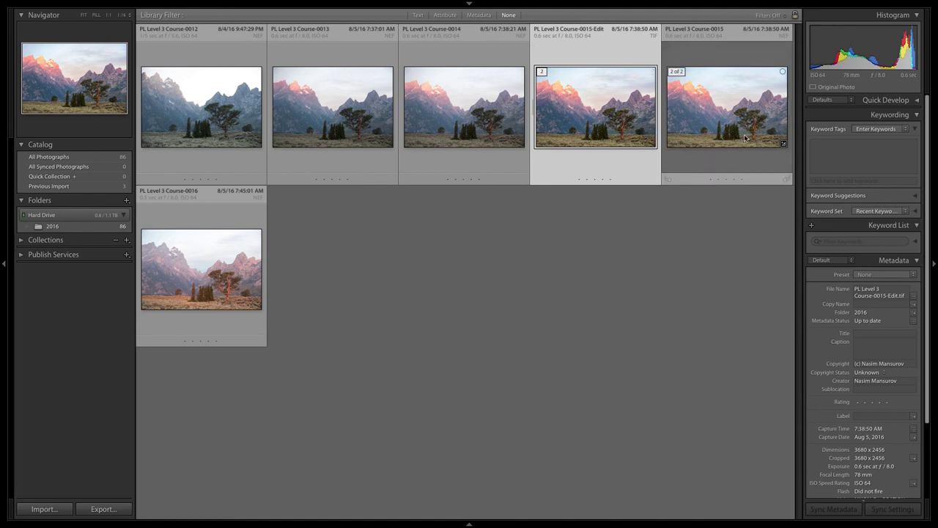
- Compare the PL Level 3 Course-0015 raw photo with its edited TIFF in Develop and view the edited version full screen
{"action": "left_click", "coordinate": [712, 124], "text": "super"}
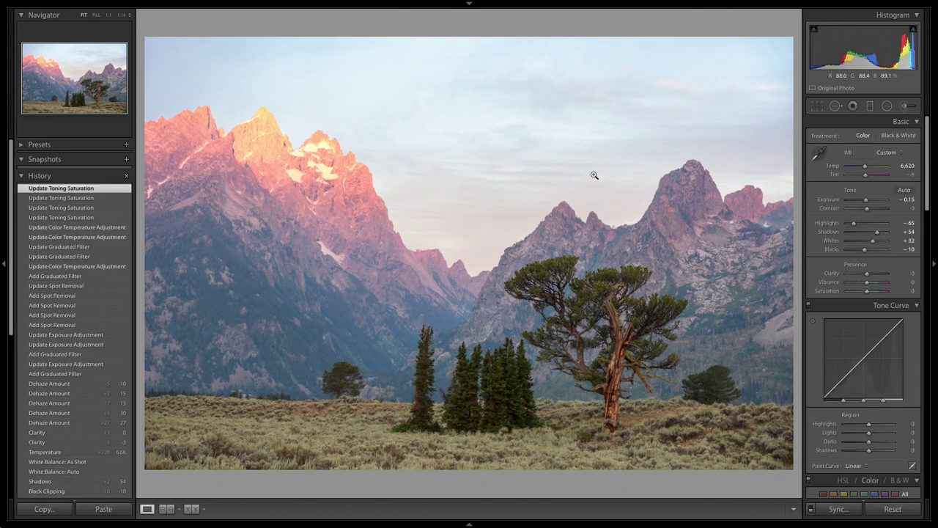
{"action": "key", "text": "Right"}
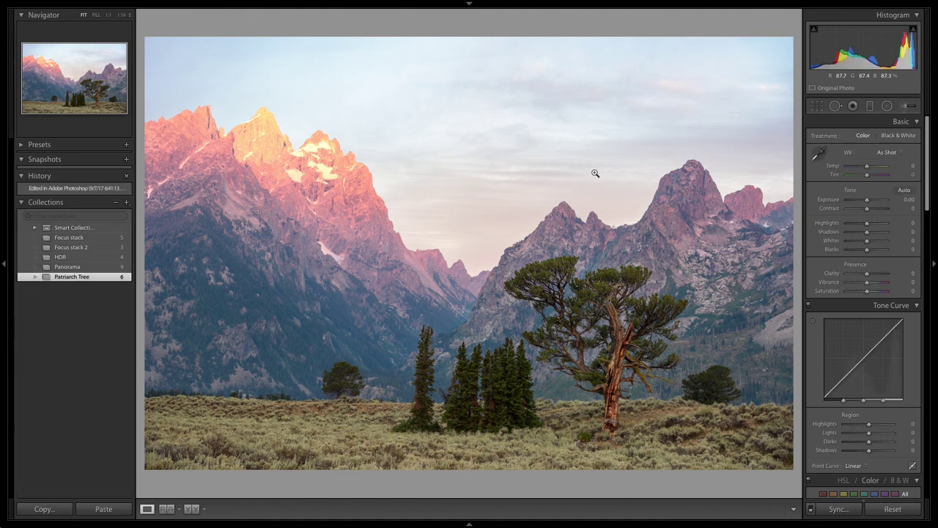
{"action": "key", "text": "Tab"}
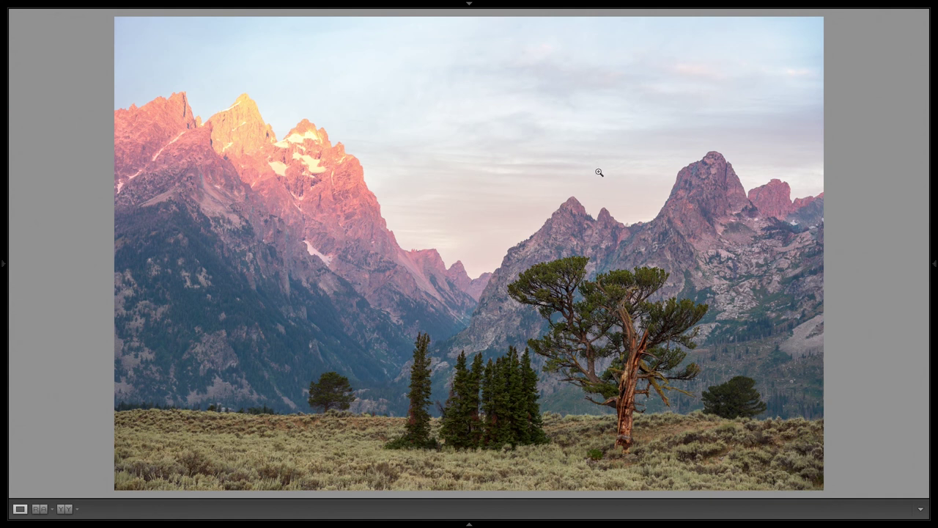
{"action": "key", "text": "f"}
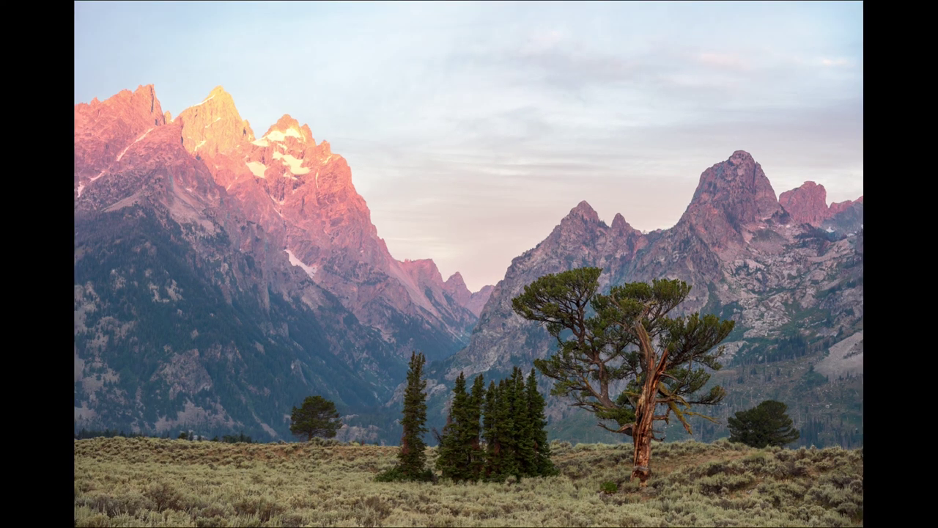